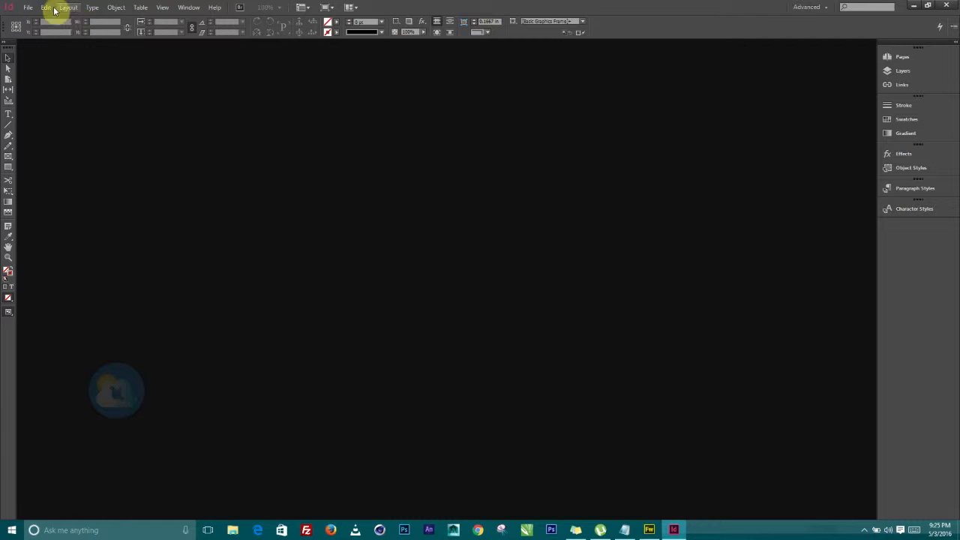
Step: Start a new document using the [Default] document preset
{"action": "left_click", "coordinate": [30, 8]}
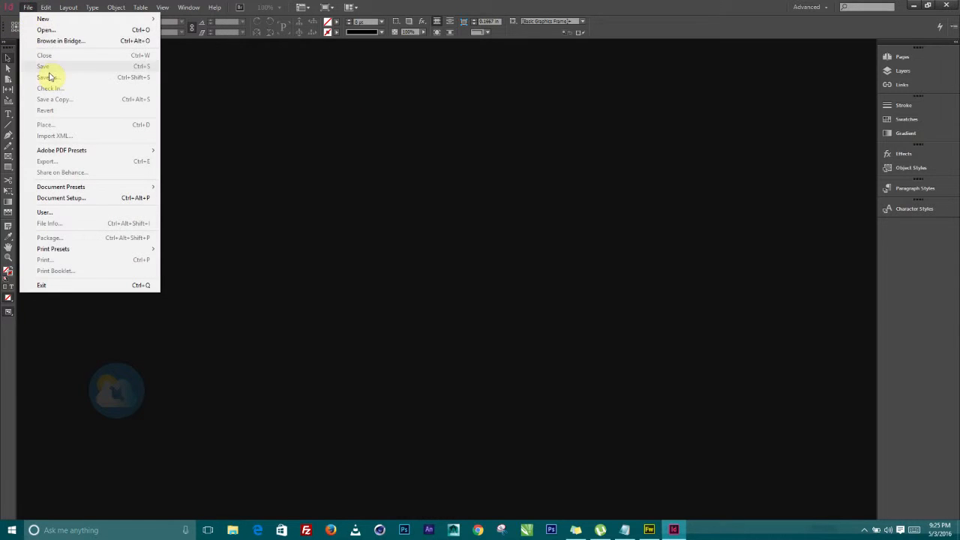
{"action": "mouse_move", "coordinate": [94, 19]}
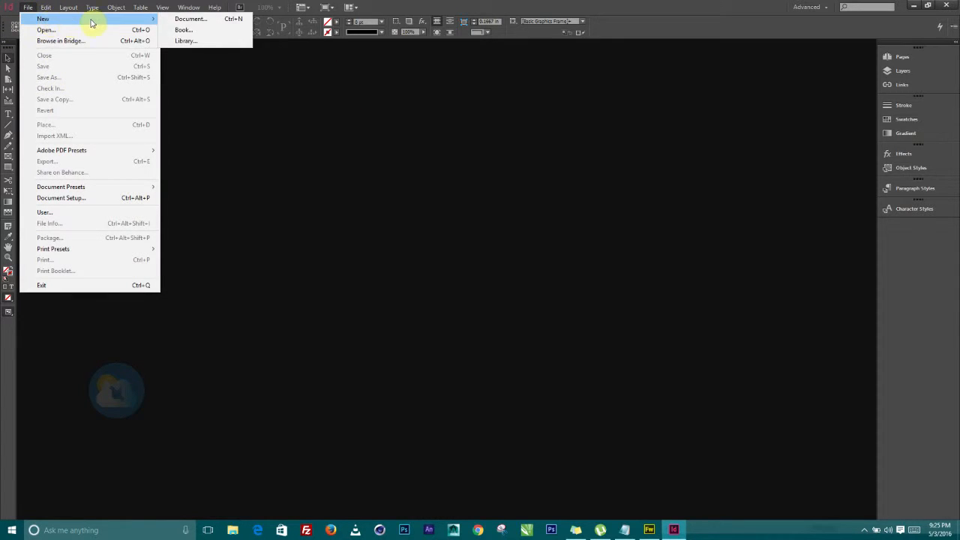
{"action": "left_click", "coordinate": [203, 19]}
{"action": "left_click_drag", "start_coordinate": [452, 142], "coordinate": [395, 49]}
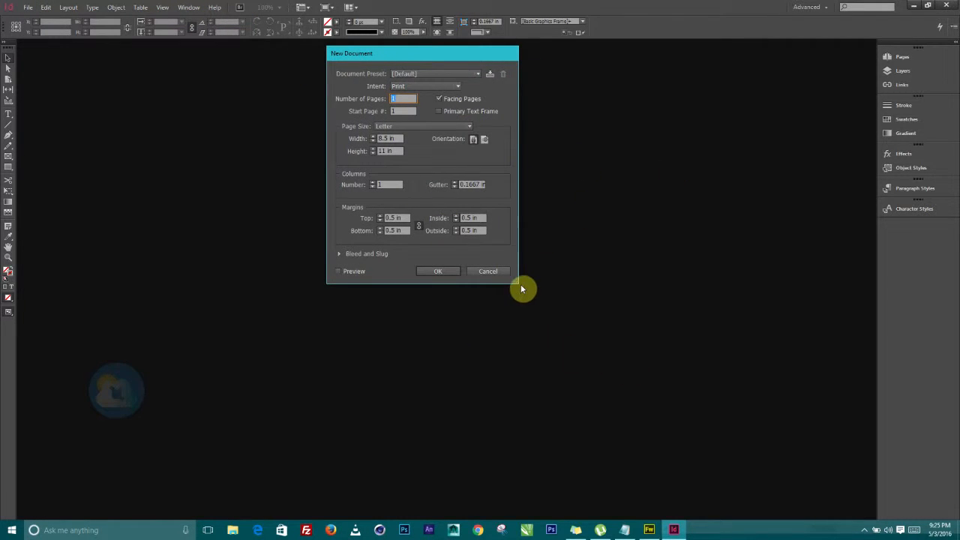
{"action": "left_click_drag", "start_coordinate": [418, 49], "coordinate": [384, 69]}
{"action": "left_click", "coordinate": [381, 93]}
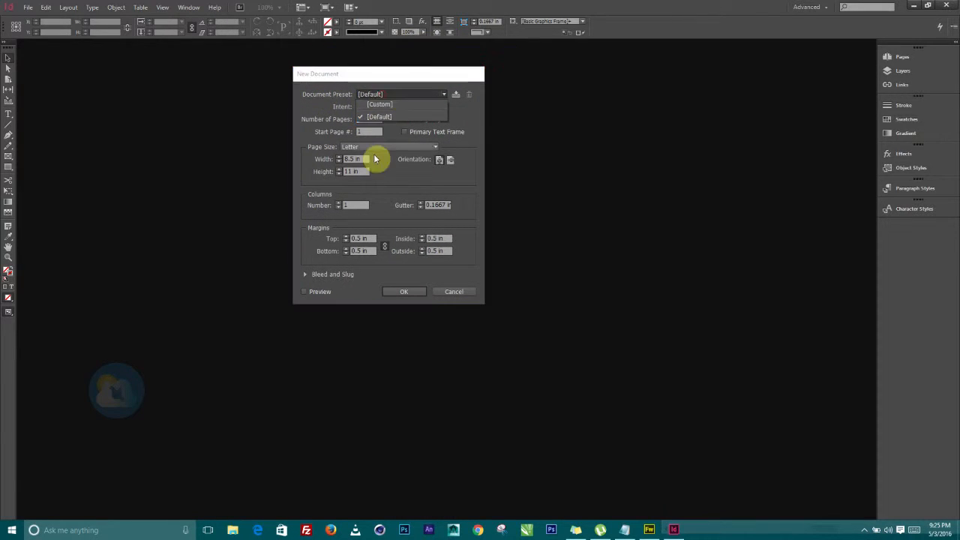
{"action": "left_click", "coordinate": [378, 116]}
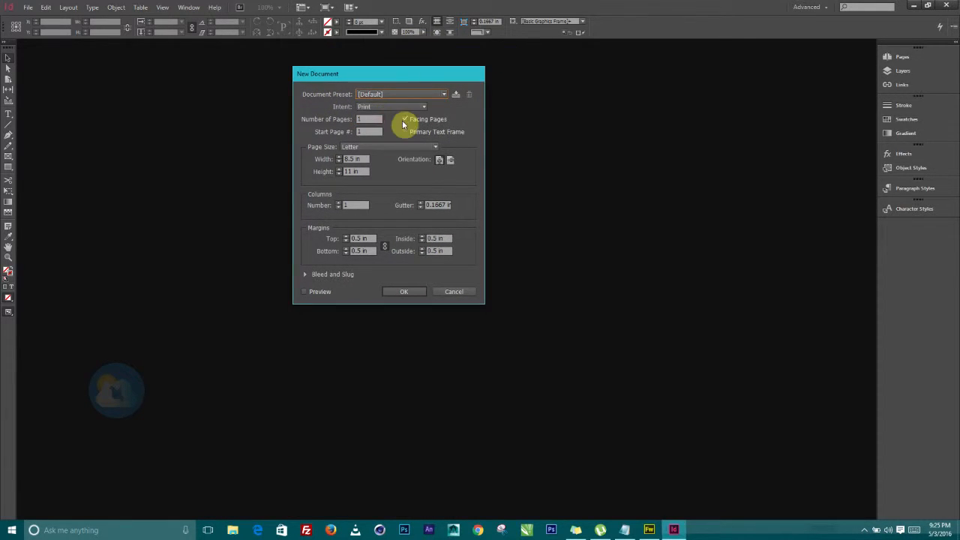
{"action": "mouse_move", "coordinate": [378, 76]}
{"action": "left_mouse_down"}
{"action": "mouse_move", "coordinate": [405, 86]}
{"action": "mouse_move", "coordinate": [369, 86]}
{"action": "left_mouse_up"}
Step: Review the available document intents and keep Print selected
{"action": "left_click", "coordinate": [363, 118]}
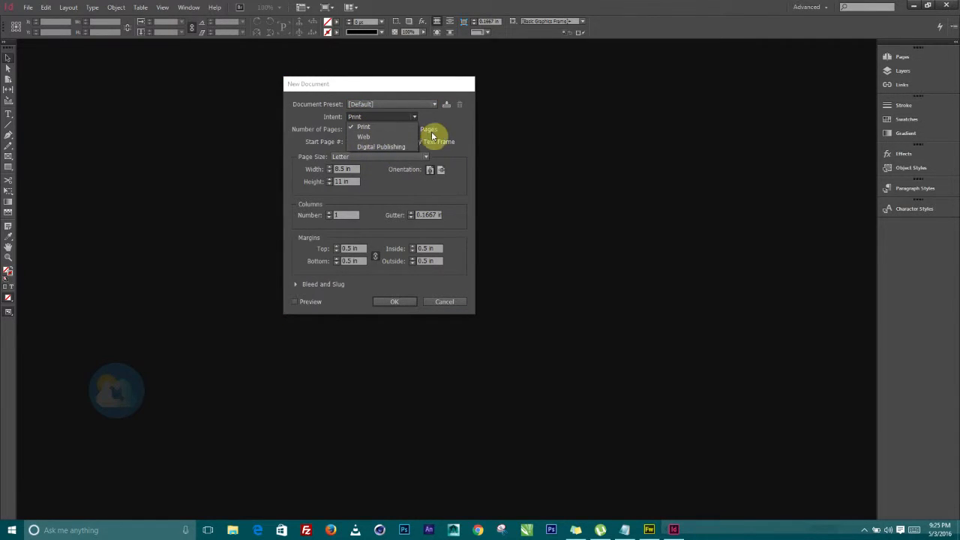
{"action": "left_click", "coordinate": [448, 133]}
{"action": "left_click", "coordinate": [375, 117]}
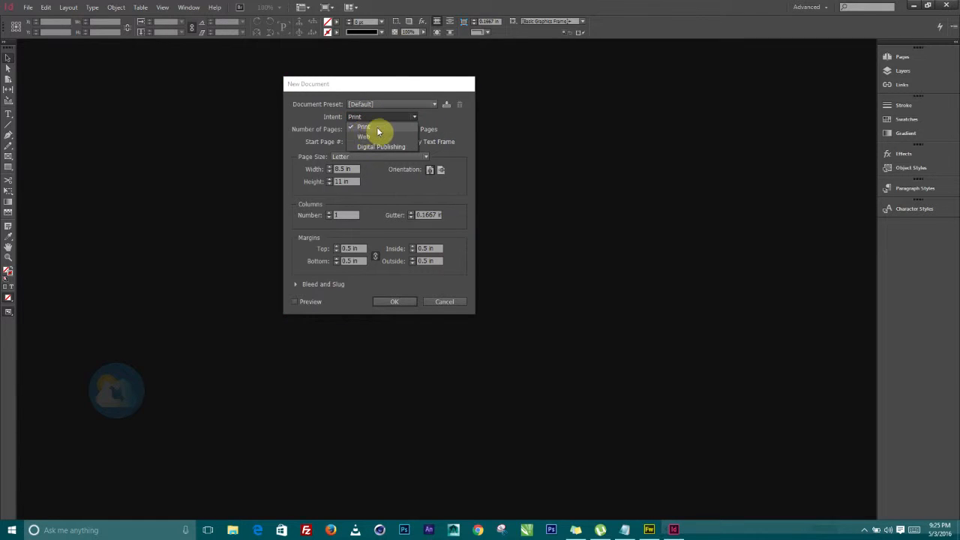
{"action": "left_click", "coordinate": [447, 124]}
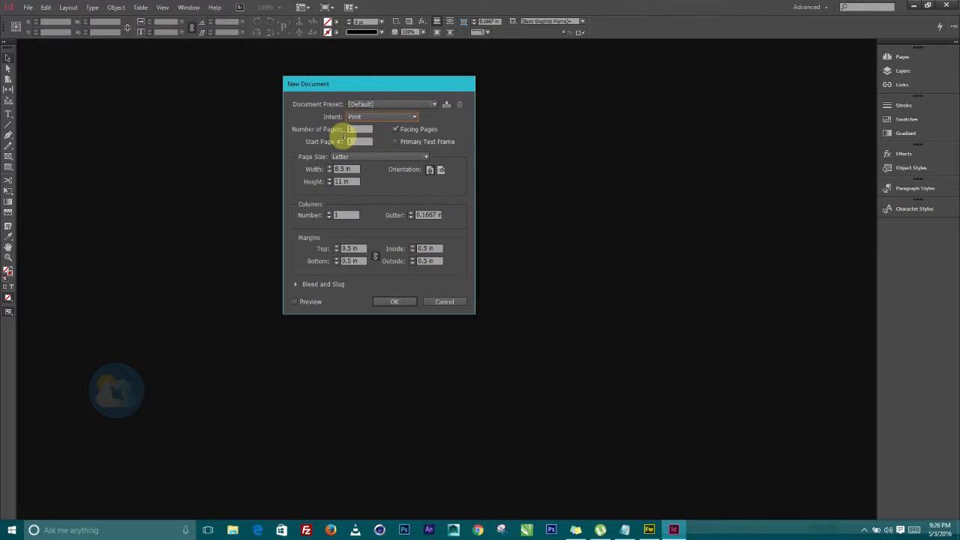
Step: Set the new document's number of pages to 10
{"action": "left_click_drag", "start_coordinate": [359, 129], "coordinate": [303, 128]}
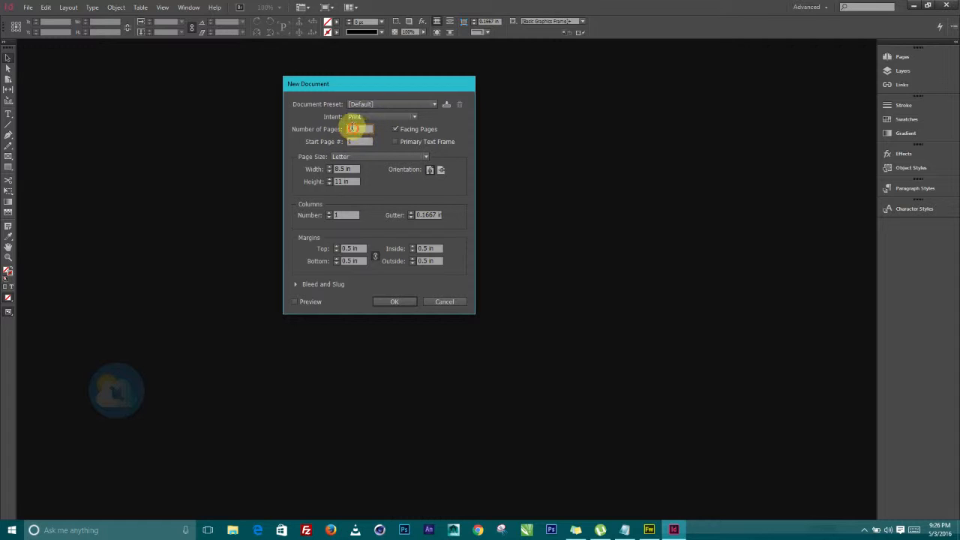
{"action": "left_click_drag", "start_coordinate": [369, 84], "coordinate": [366, 91]}
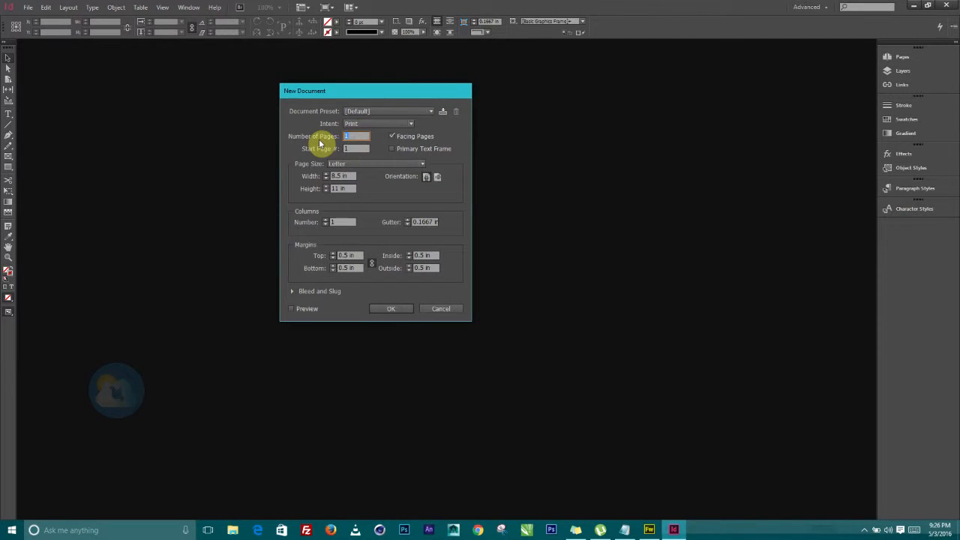
{"action": "type", "text": "10"}
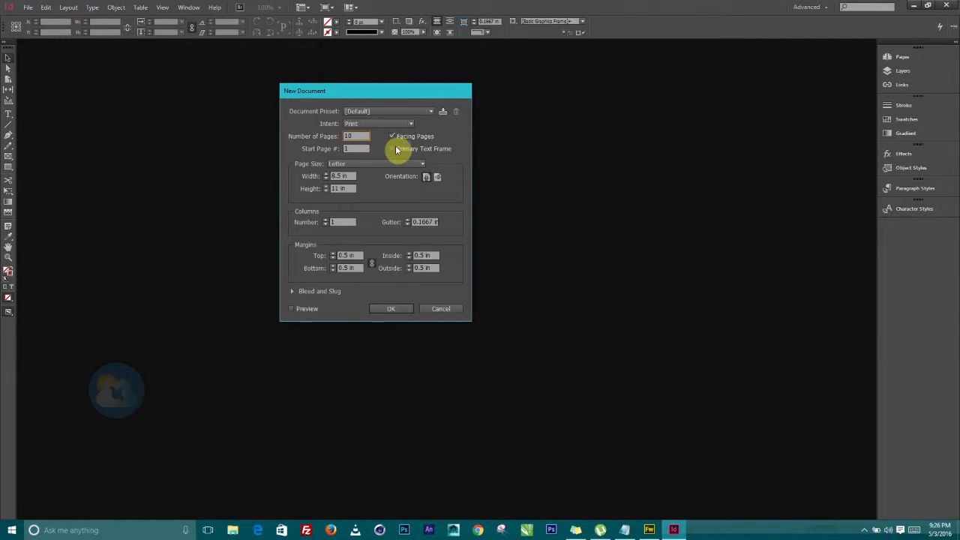
{"action": "left_click", "coordinate": [351, 149]}
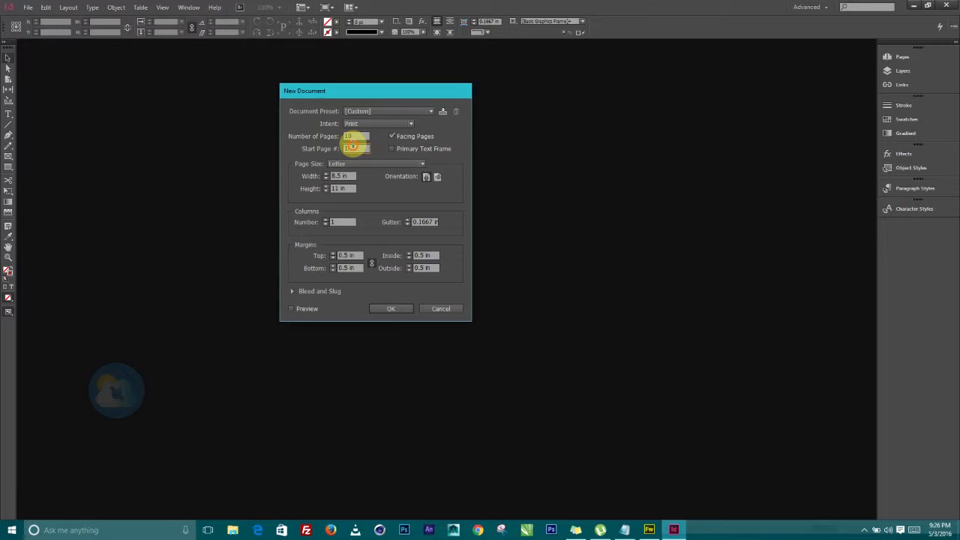
Step: Turn the Facing Pages option off and back on for the new document
{"action": "left_click", "coordinate": [392, 138]}
{"action": "left_click", "coordinate": [393, 138]}
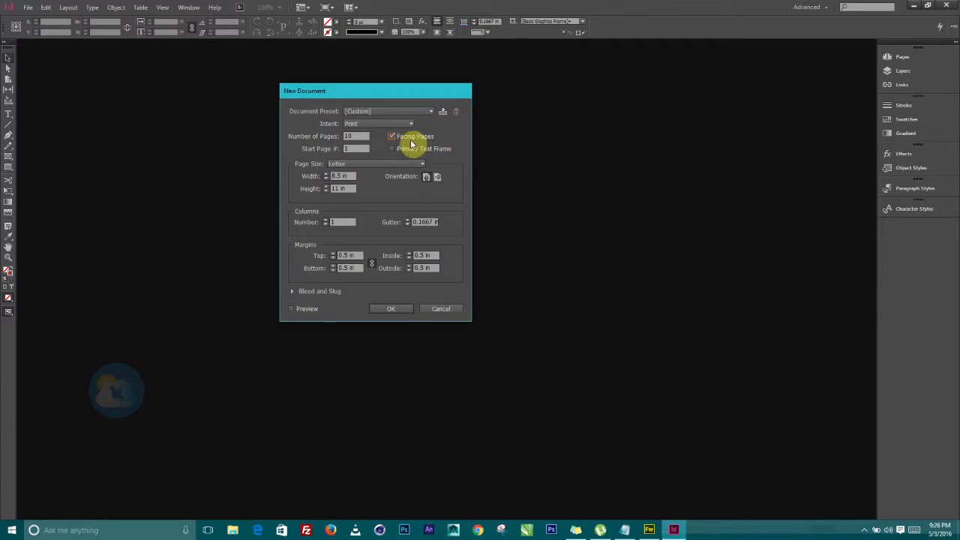
{"action": "left_click_drag", "start_coordinate": [352, 93], "coordinate": [321, 94]}
{"action": "left_click_drag", "start_coordinate": [312, 148], "coordinate": [282, 147]}
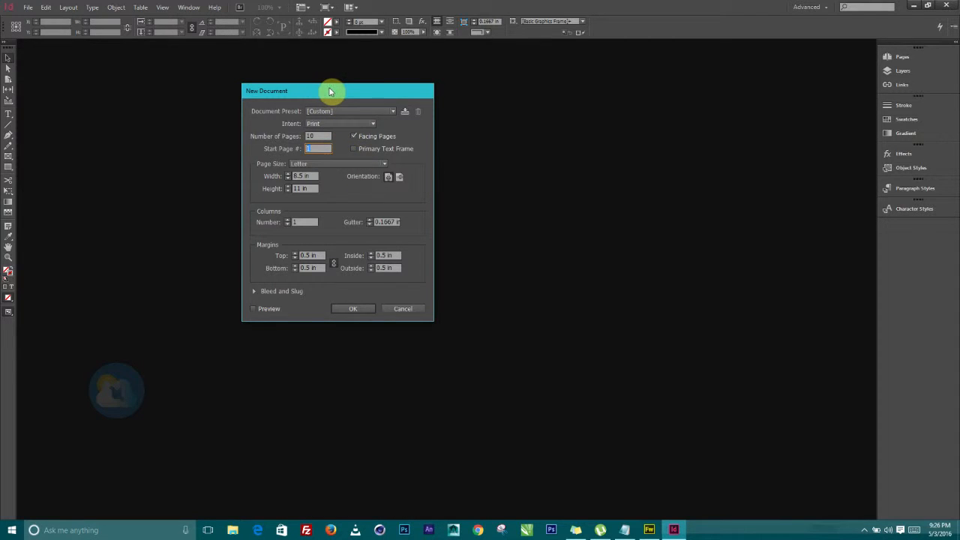
{"action": "left_click_drag", "start_coordinate": [330, 91], "coordinate": [365, 80]}
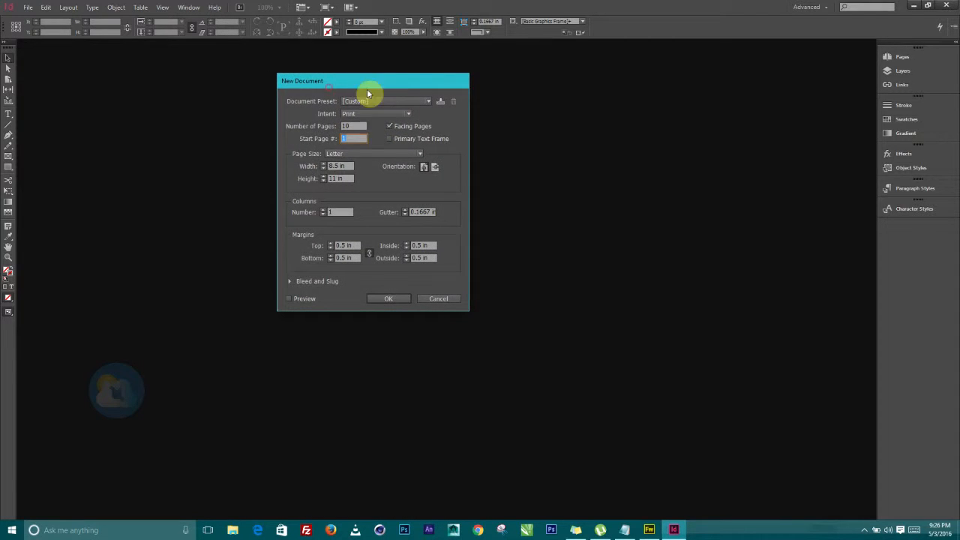
Step: Create and apply a custom page size named A4 Half, 4.25 in wide and 5.5 in high
{"action": "left_click", "coordinate": [351, 154]}
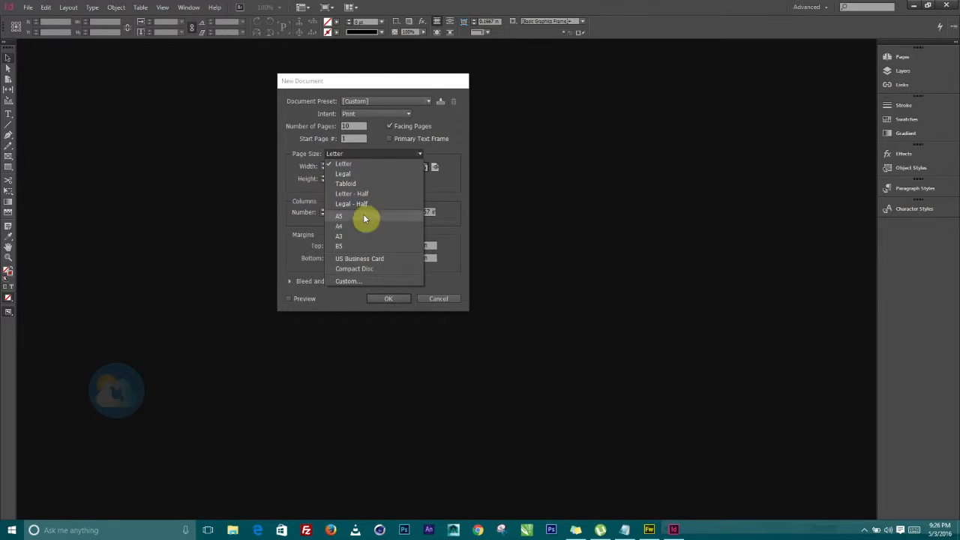
{"action": "left_click", "coordinate": [349, 280]}
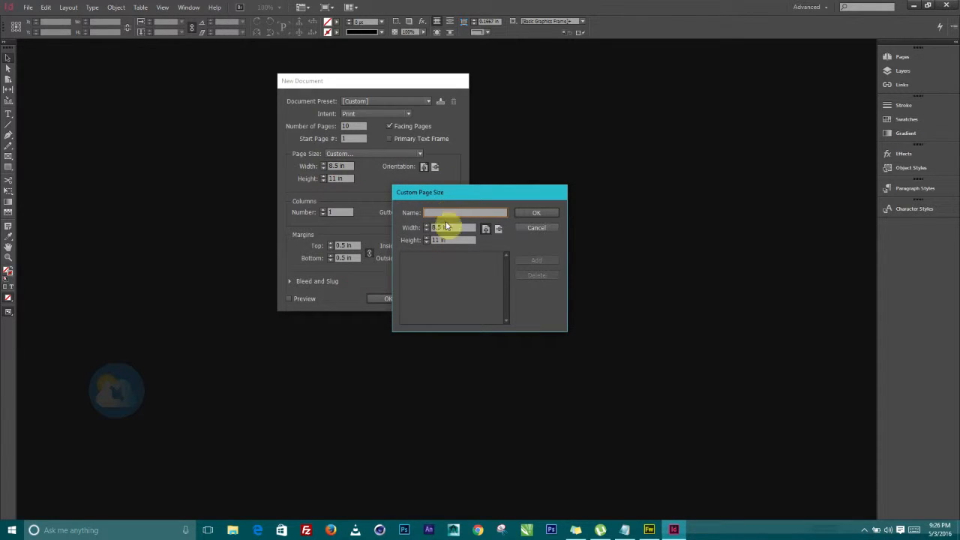
{"action": "key", "text": "Tab"}
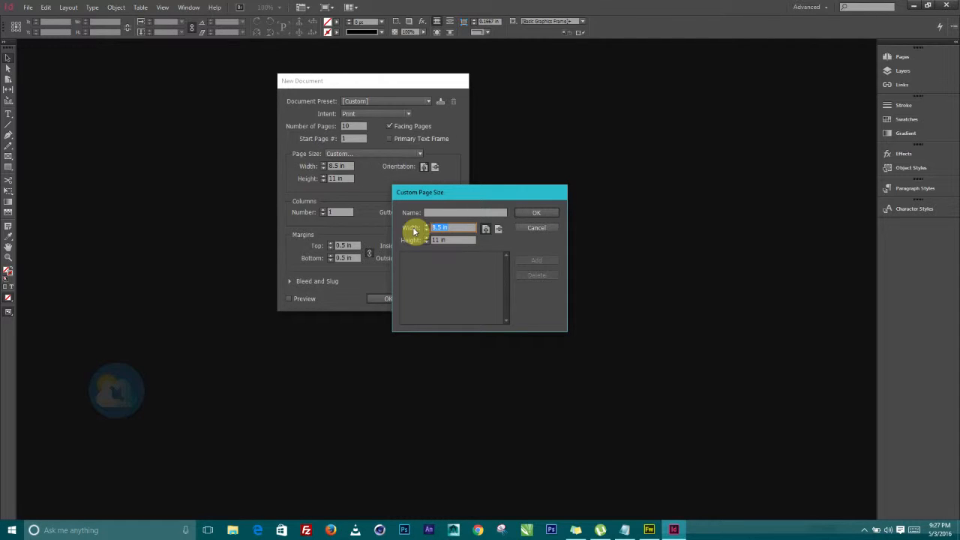
{"action": "type", "text": "4.25"}
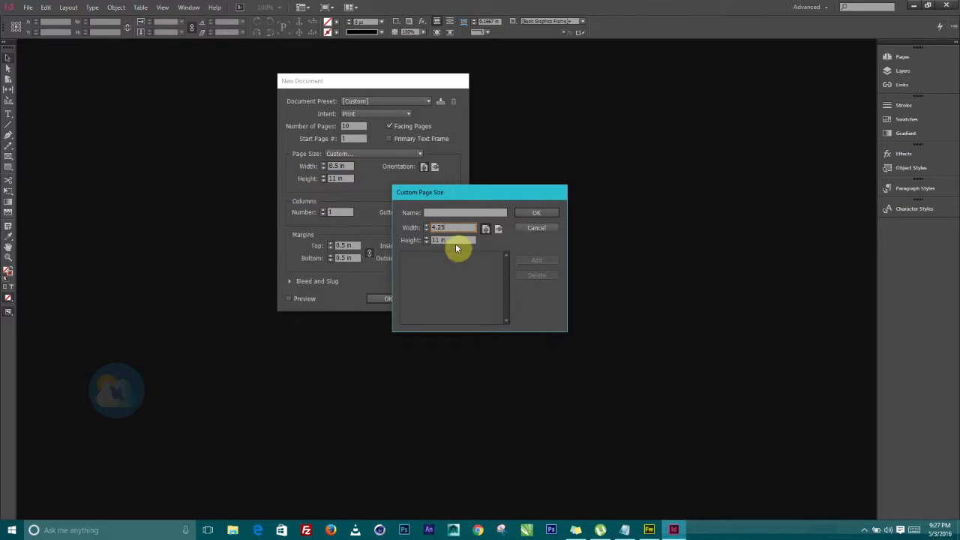
{"action": "left_click_drag", "start_coordinate": [456, 241], "coordinate": [418, 240]}
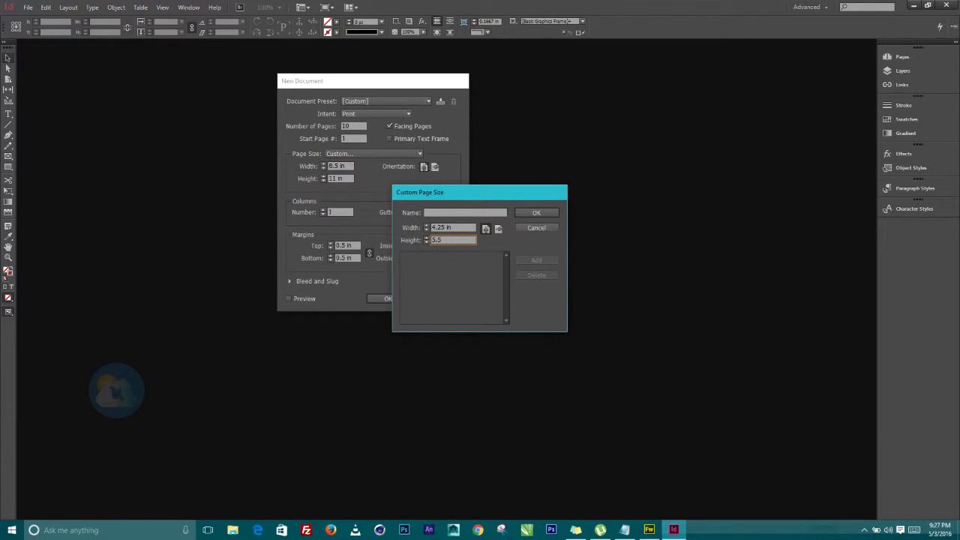
{"action": "left_click", "coordinate": [431, 212]}
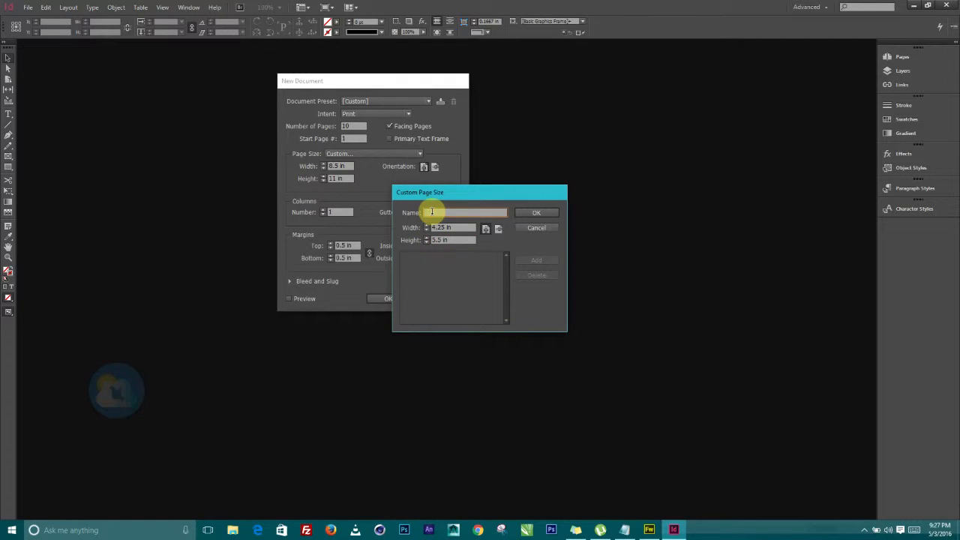
{"action": "type", "text": "A4 Half"}
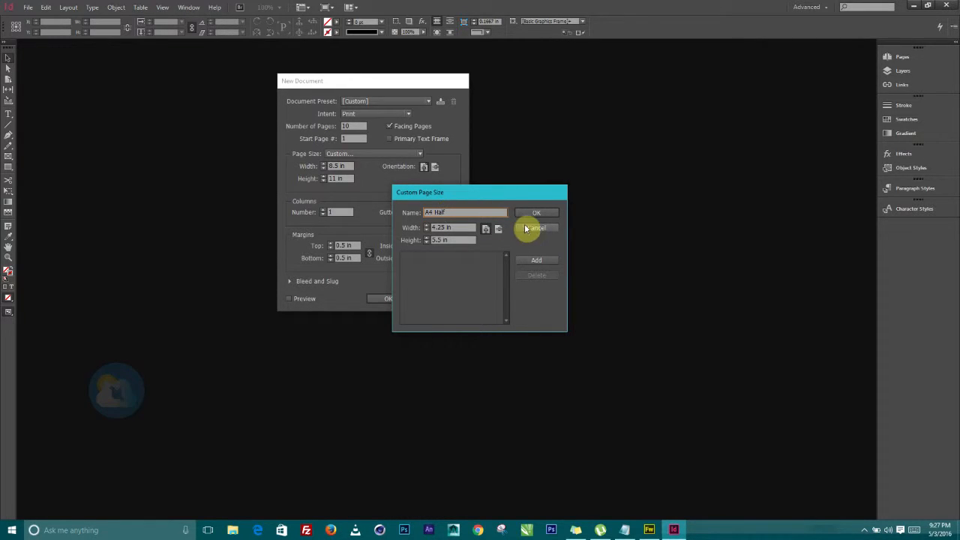
{"action": "left_click", "coordinate": [545, 262]}
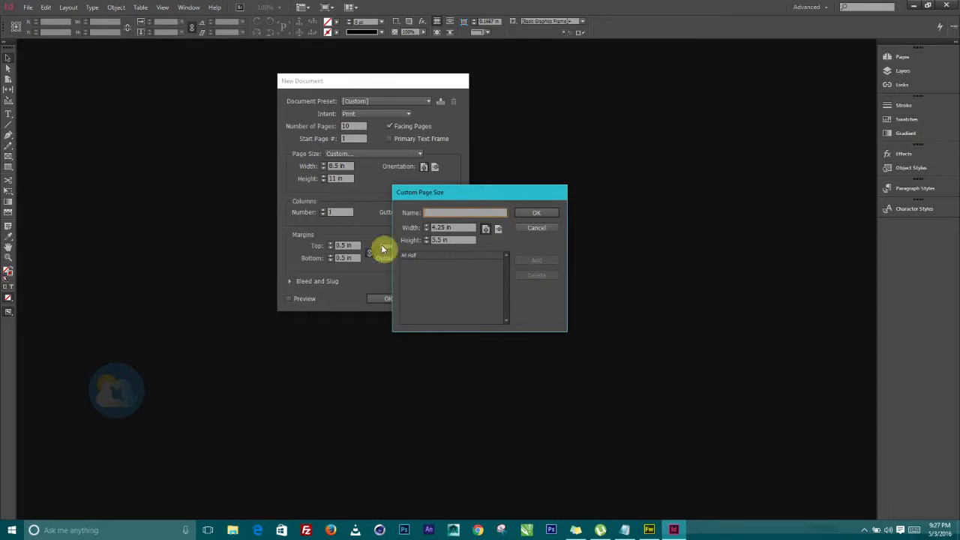
{"action": "left_click", "coordinate": [527, 214]}
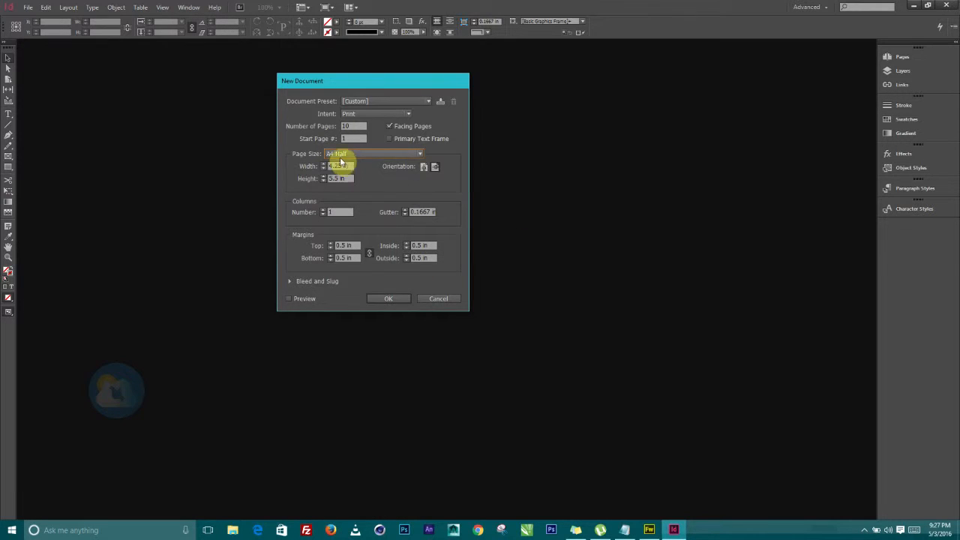
Step: Switch the page size to A4 and back to the custom A4 Half size
{"action": "left_click", "coordinate": [343, 155]}
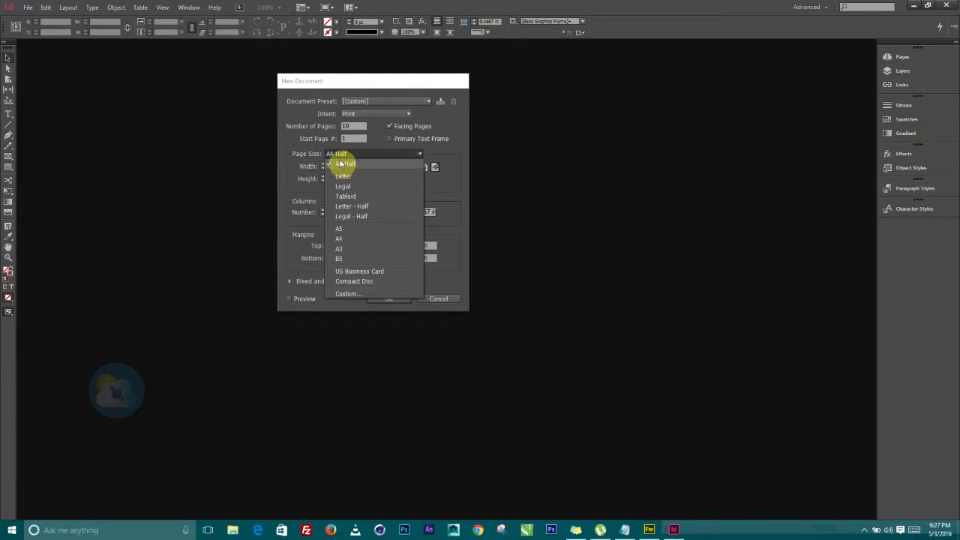
{"action": "left_click", "coordinate": [341, 239]}
{"action": "left_click", "coordinate": [330, 160]}
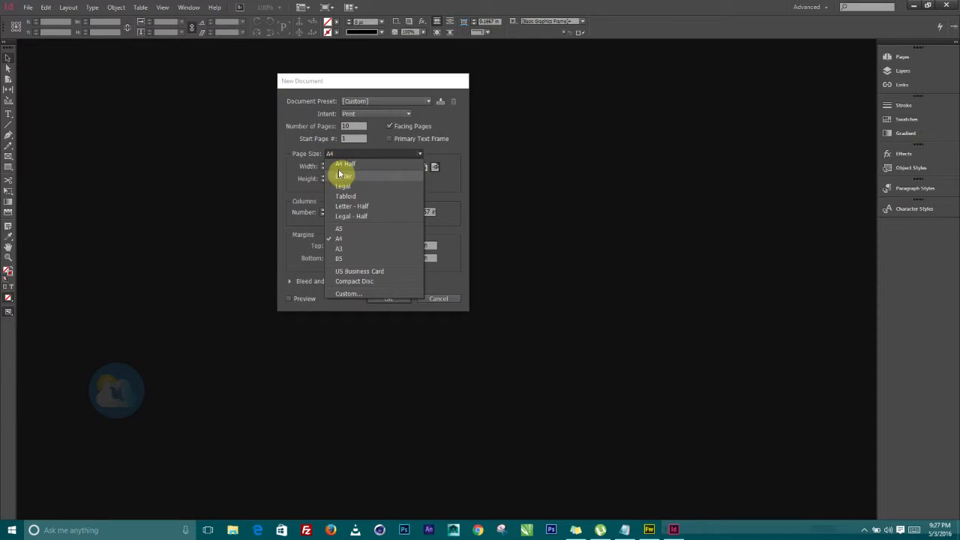
{"action": "left_click", "coordinate": [338, 165]}
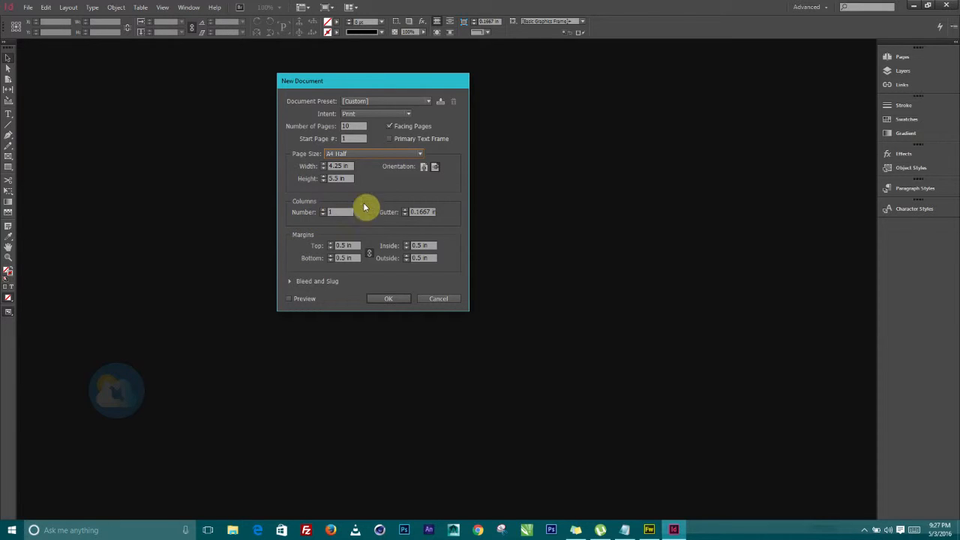
{"action": "left_click_drag", "start_coordinate": [381, 83], "coordinate": [399, 84]}
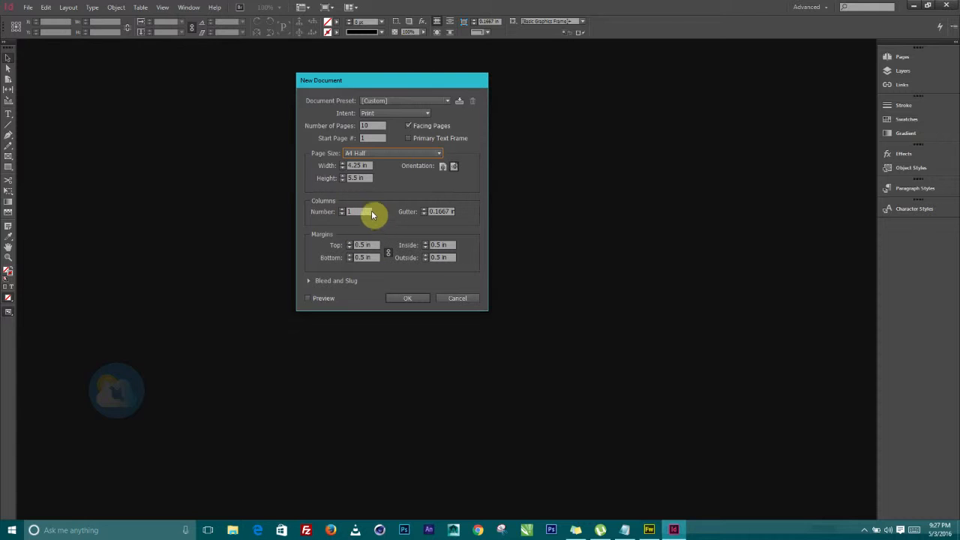
{"action": "left_click_drag", "start_coordinate": [416, 82], "coordinate": [456, 85]}
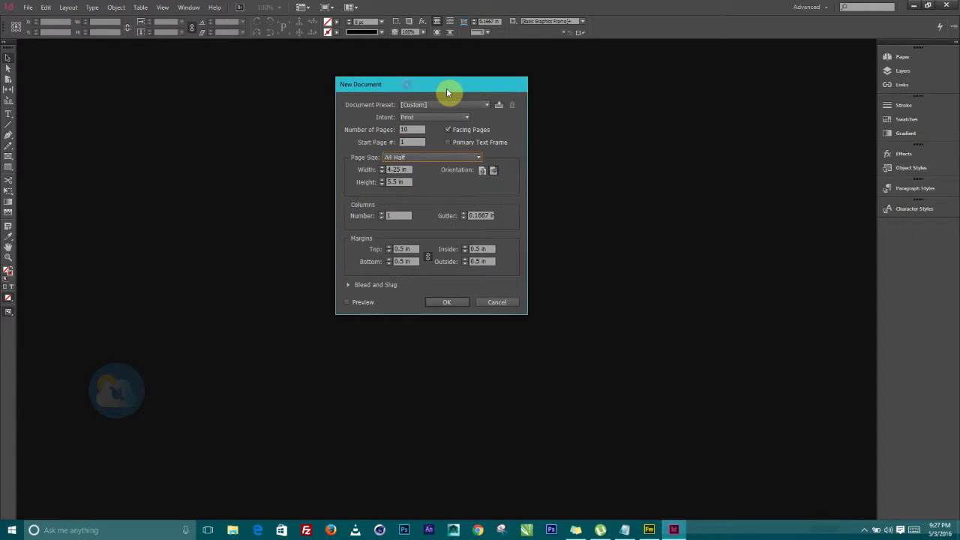
{"action": "left_click", "coordinate": [402, 249]}
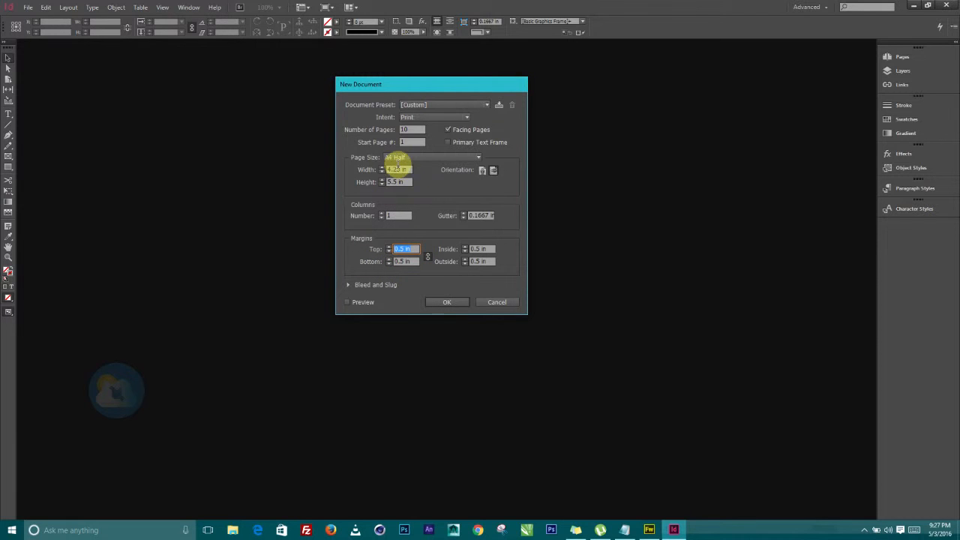
{"action": "left_click", "coordinate": [396, 170]}
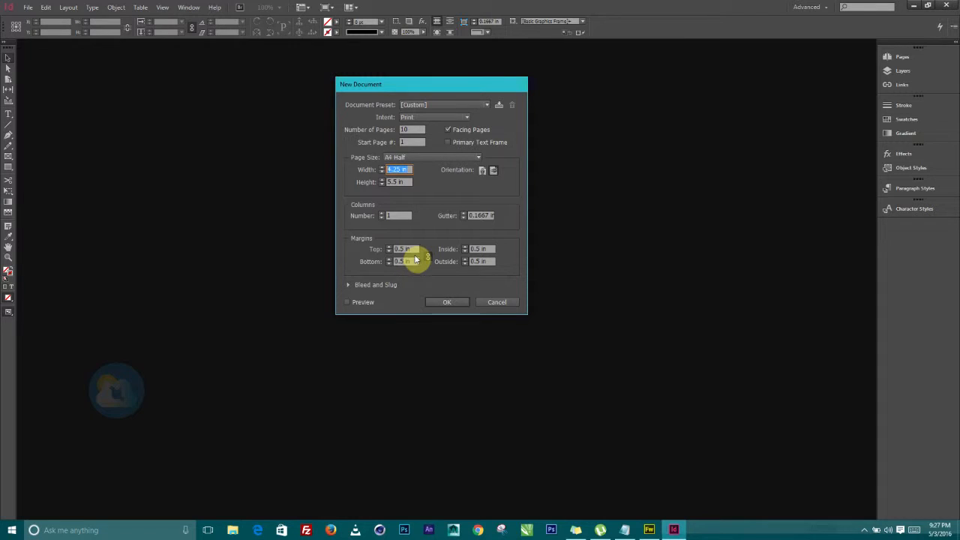
{"action": "left_click", "coordinate": [405, 249]}
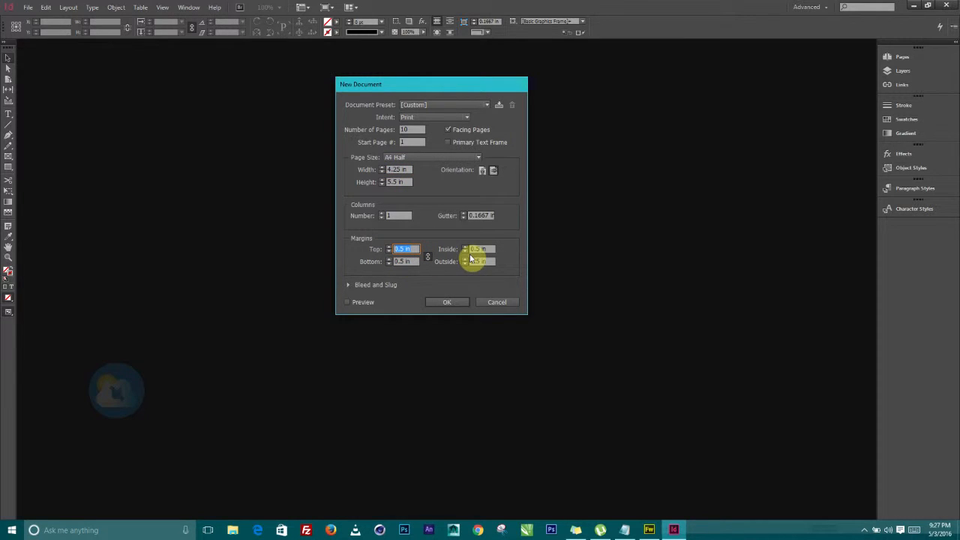
Step: Expand the Bleed and Slug settings for the new document and open the bleed values for editing
{"action": "left_click", "coordinate": [350, 285]}
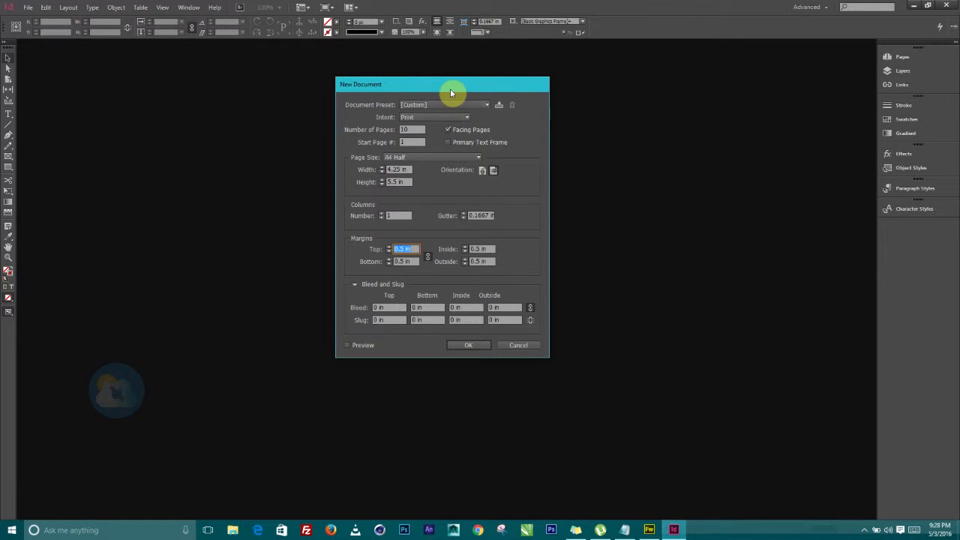
{"action": "left_click_drag", "start_coordinate": [452, 90], "coordinate": [409, 96]}
{"action": "left_click_drag", "start_coordinate": [476, 94], "coordinate": [482, 94]}
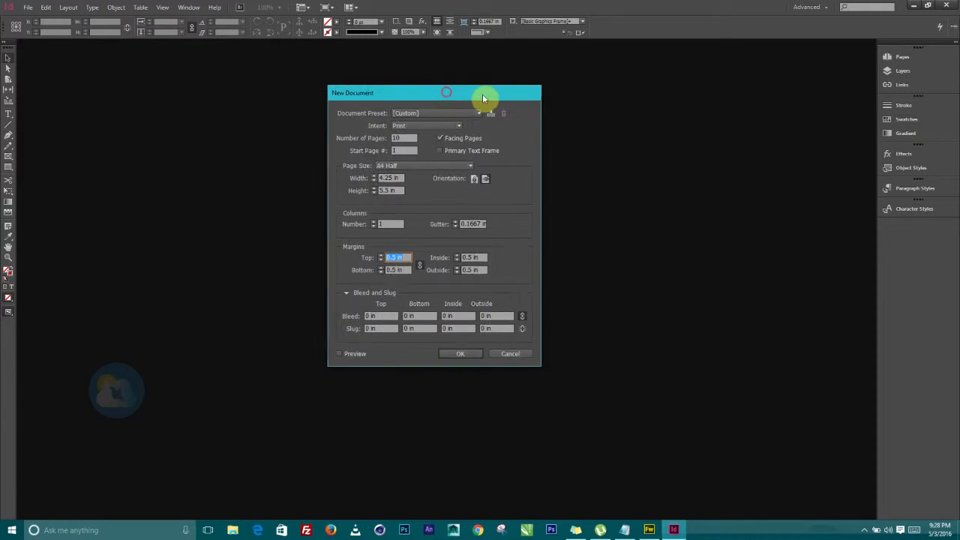
{"action": "left_click", "coordinate": [383, 315]}
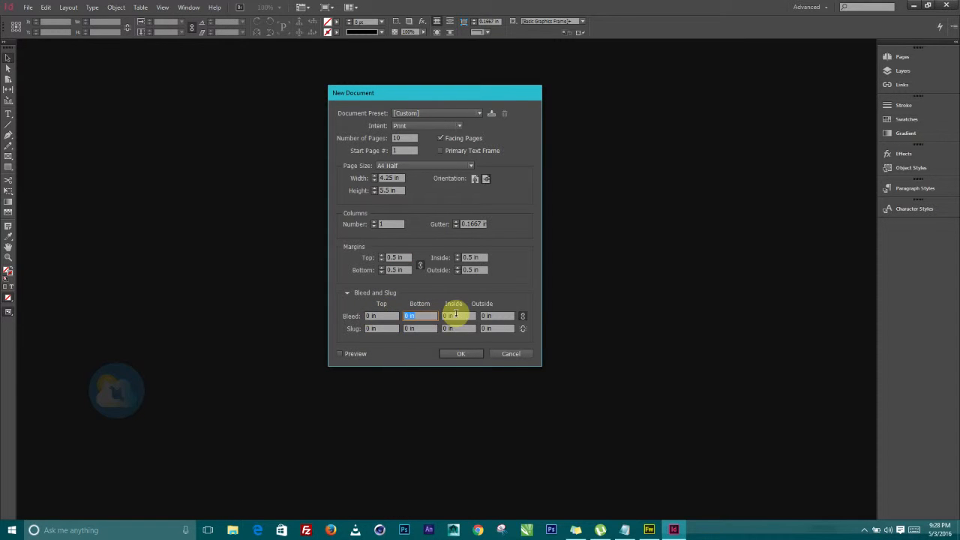
Step: Set the linked bleed of the new document to 0.2 in on all four sides
{"action": "left_click", "coordinate": [458, 315]}
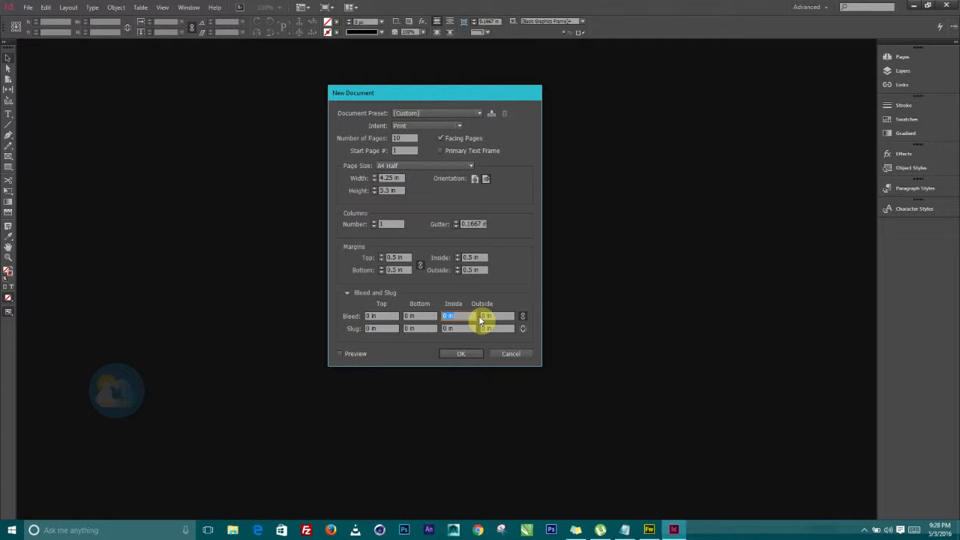
{"action": "left_click", "coordinate": [369, 315]}
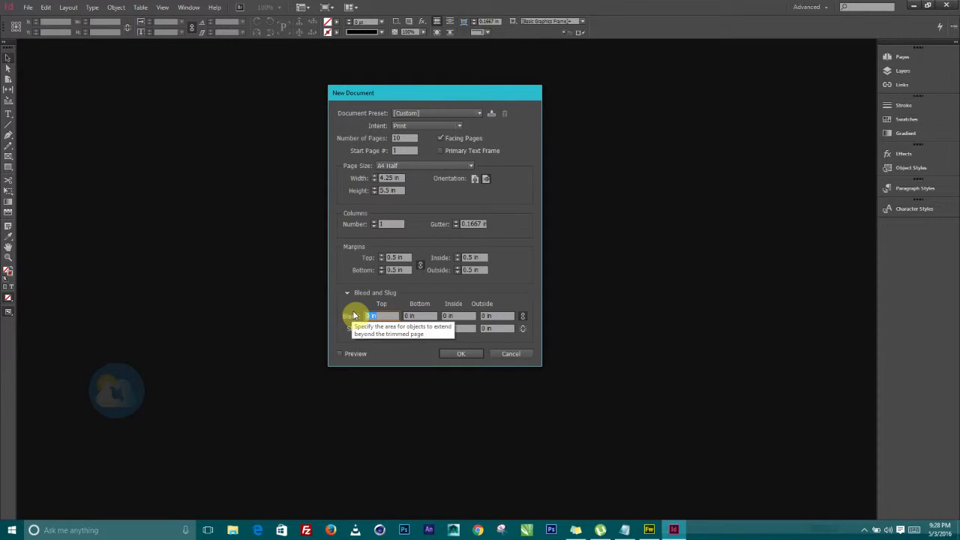
{"action": "key", "text": "BackSpace"}
{"action": "key", "text": "BackSpace"}
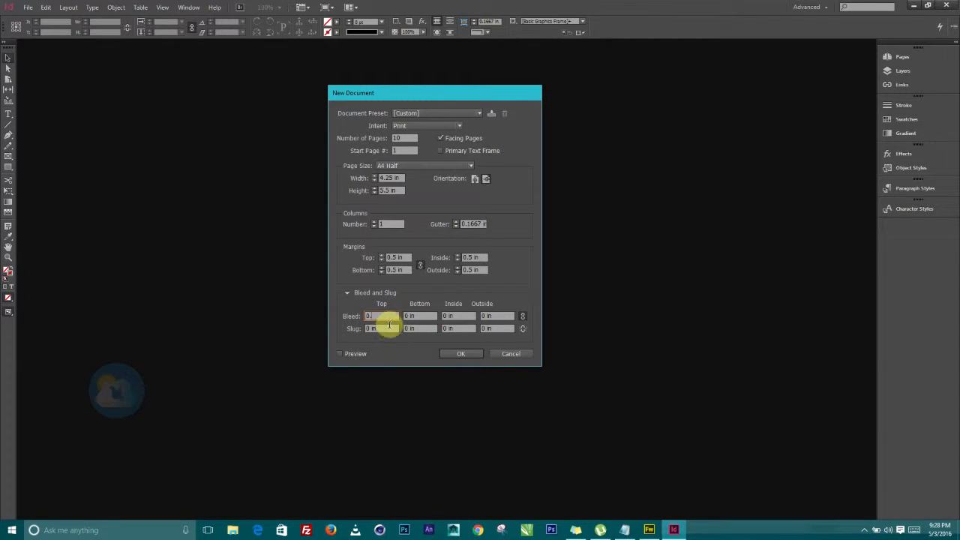
{"action": "type", "text": "0.2"}
{"action": "key", "text": "Tab"}
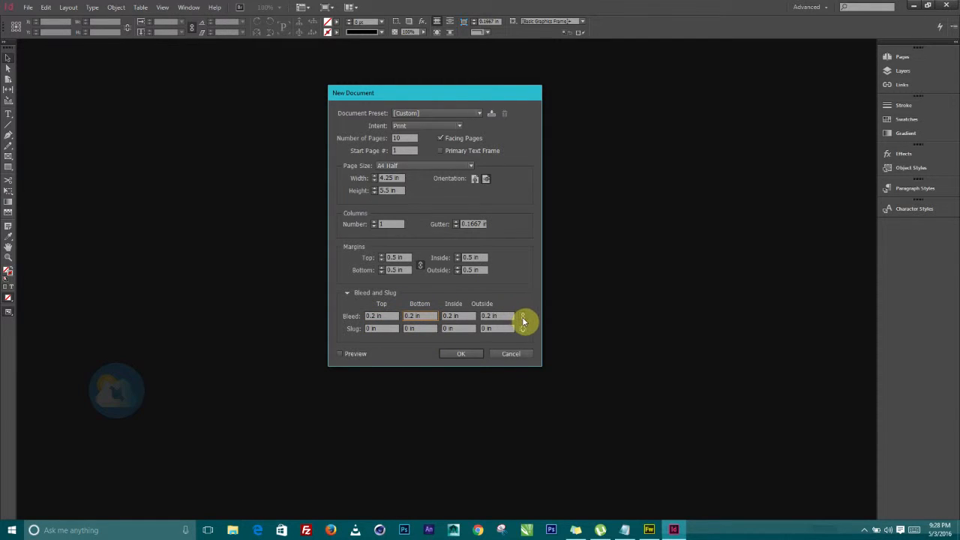
{"action": "left_click", "coordinate": [500, 316]}
{"action": "left_click", "coordinate": [465, 316]}
{"action": "left_click", "coordinate": [417, 316]}
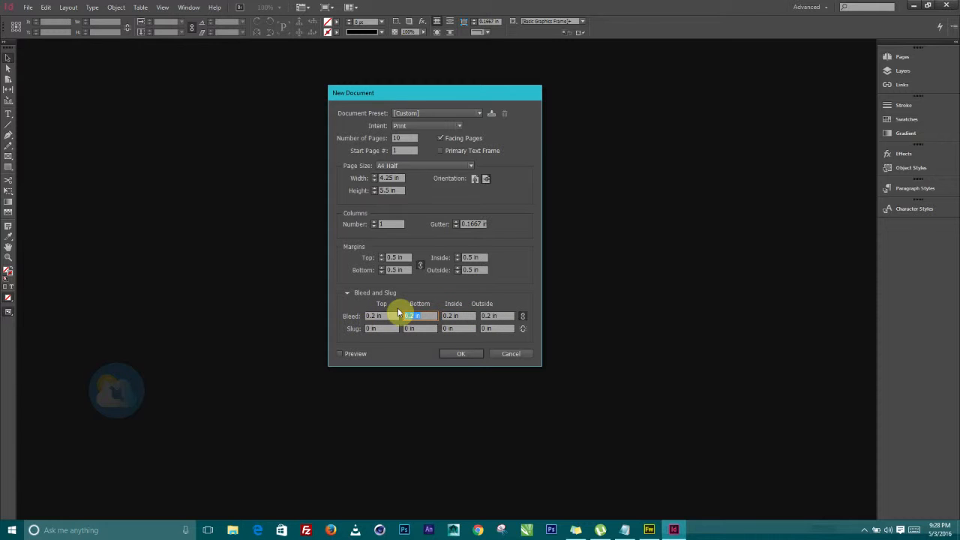
Step: Turn on the live preview of the new document and set all four linked margins to 0.2 in
{"action": "left_click", "coordinate": [341, 353]}
{"action": "left_click_drag", "start_coordinate": [444, 87], "coordinate": [781, 74]}
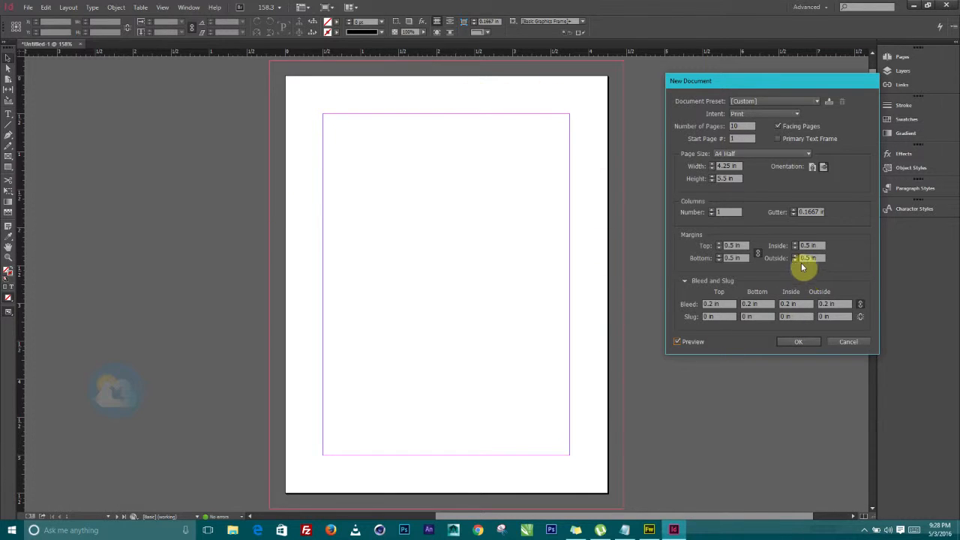
{"action": "left_click_drag", "start_coordinate": [745, 245], "coordinate": [691, 253]}
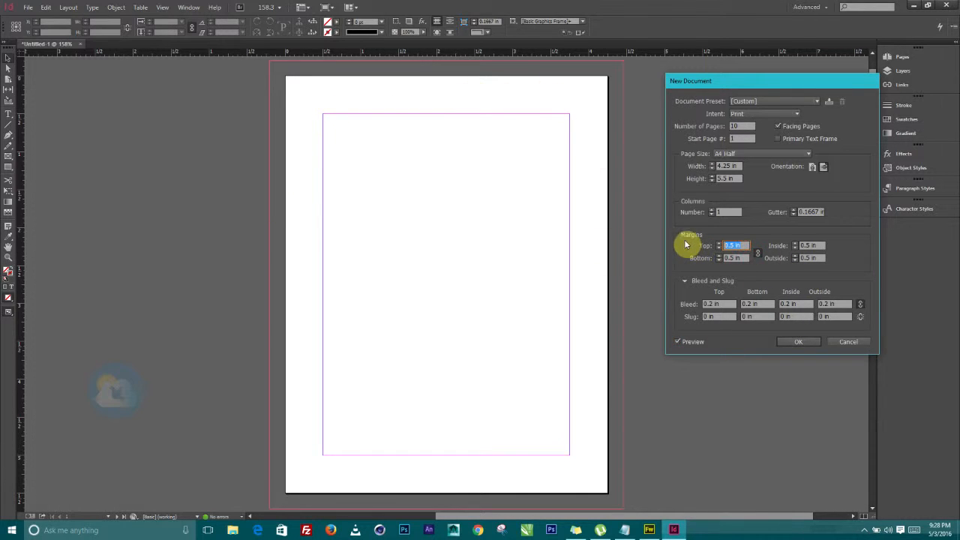
{"action": "type", "text": "0.2"}
{"action": "left_click", "coordinate": [809, 246]}
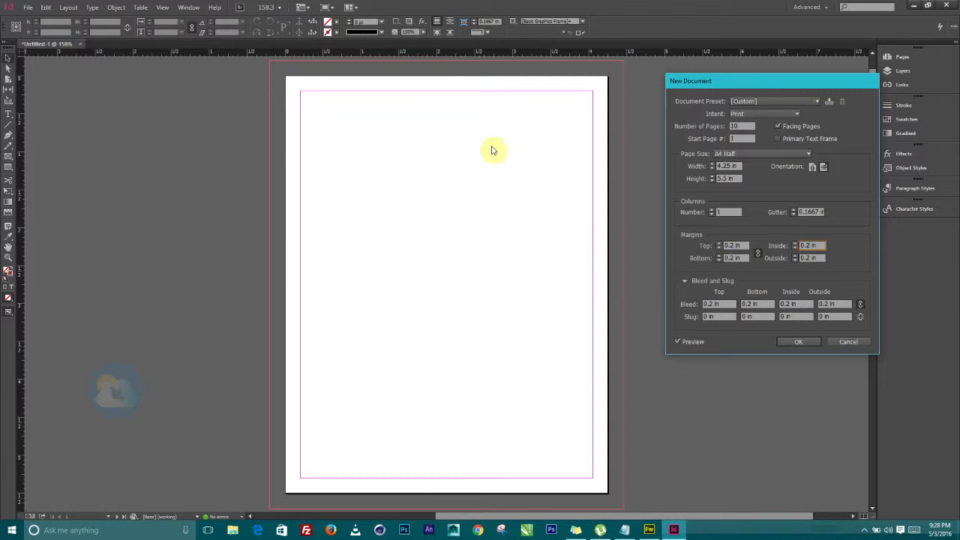
Step: Set the linked bleed to 0.1 in on all four sides
{"action": "left_click_drag", "start_coordinate": [723, 306], "coordinate": [645, 312]}
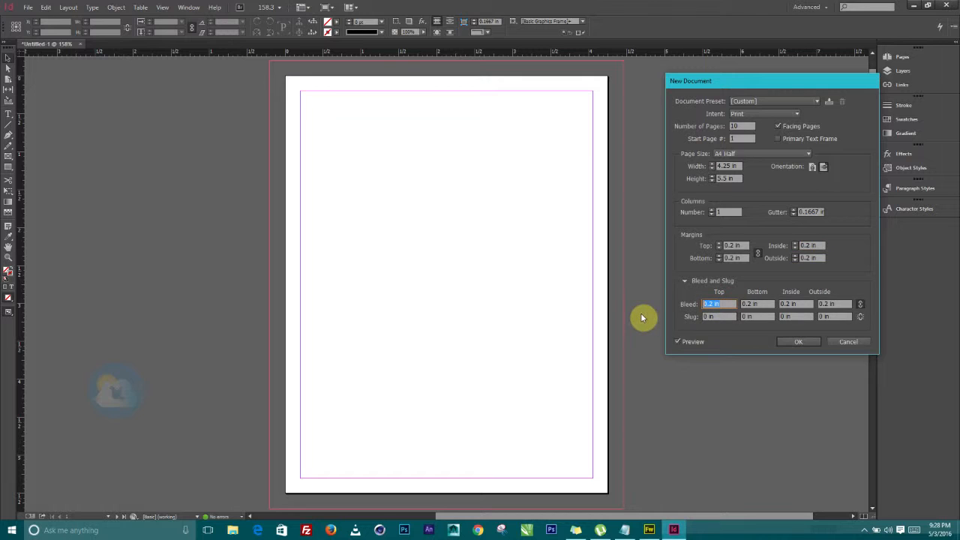
{"action": "type", "text": "0.1"}
{"action": "left_click", "coordinate": [763, 304]}
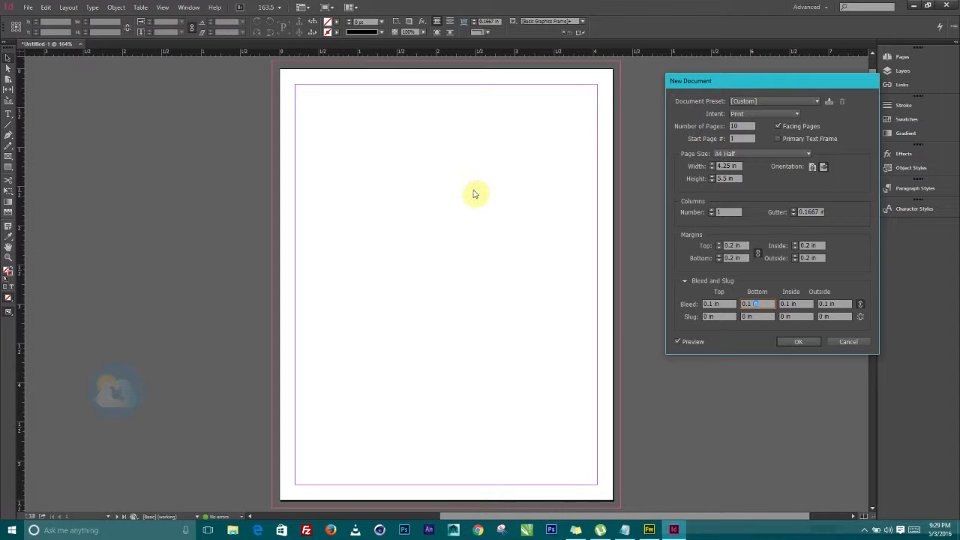
Step: Switch the preview off and back on, and create the document with the chosen settings
{"action": "left_click_drag", "start_coordinate": [690, 82], "coordinate": [679, 82]}
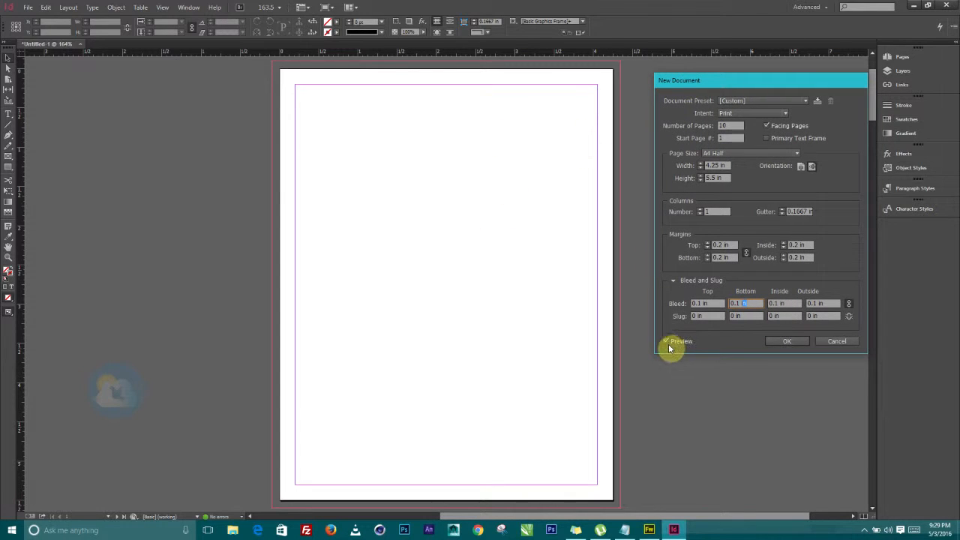
{"action": "left_click", "coordinate": [875, 119]}
{"action": "left_click", "coordinate": [795, 78]}
{"action": "left_click_drag", "start_coordinate": [779, 83], "coordinate": [715, 104]}
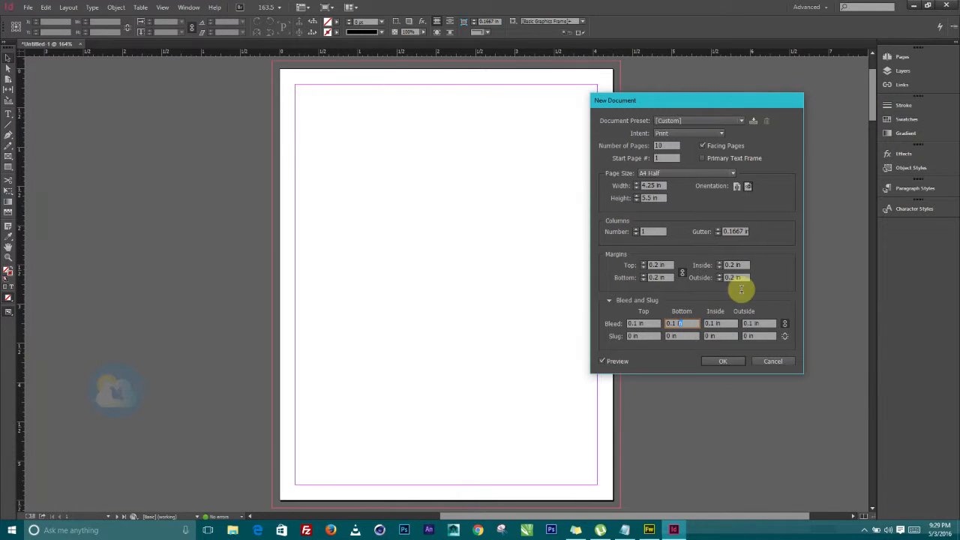
{"action": "left_click", "coordinate": [602, 363]}
{"action": "left_click_drag", "start_coordinate": [645, 108], "coordinate": [587, 125]}
{"action": "left_click", "coordinate": [551, 378]}
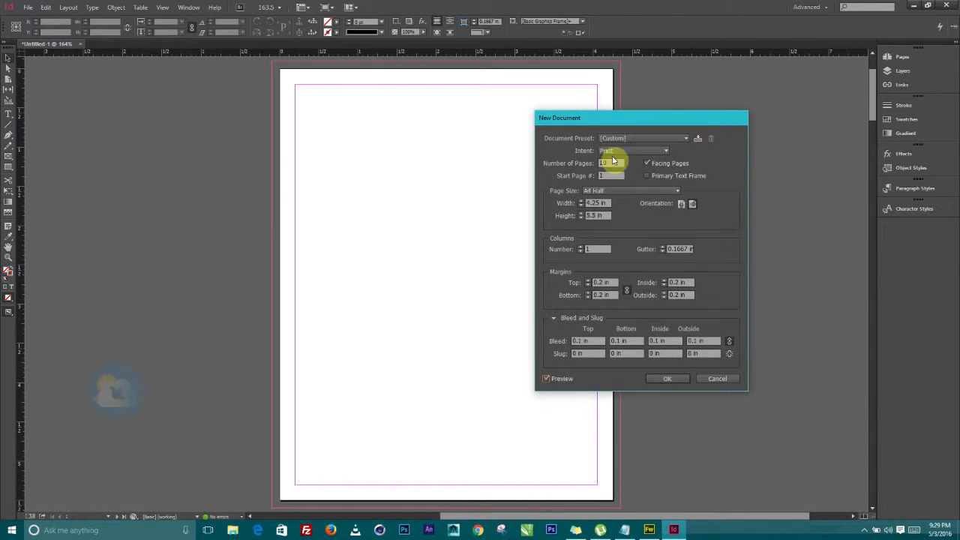
{"action": "left_click", "coordinate": [668, 379]}
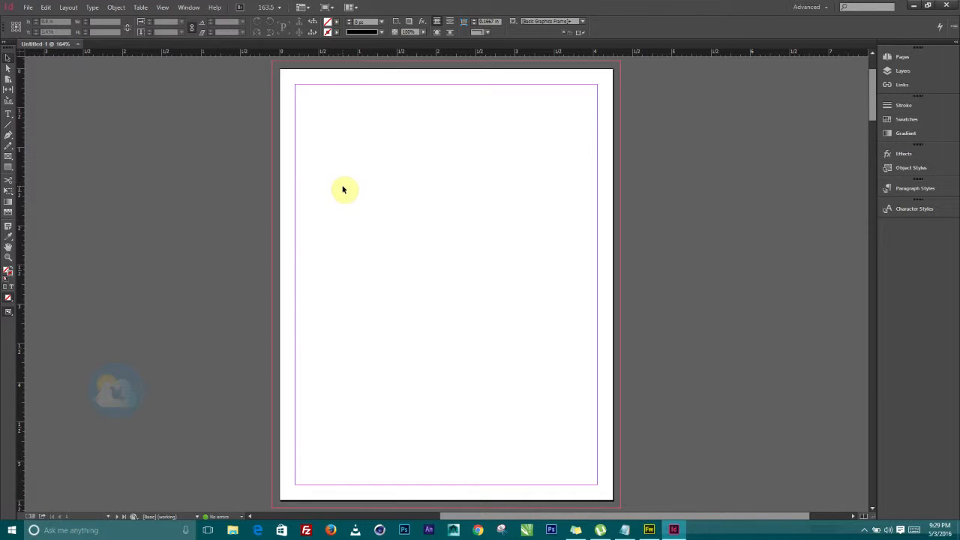
Step: Examine the first page with its margin and bleed guides at several zoom levels, and fit the page in the window
{"action": "scroll", "coordinate": [414, 221], "scroll_direction": "down", "scroll_amount": 3}
{"action": "scroll", "coordinate": [414, 220], "scroll_direction": "up", "scroll_amount": 3}
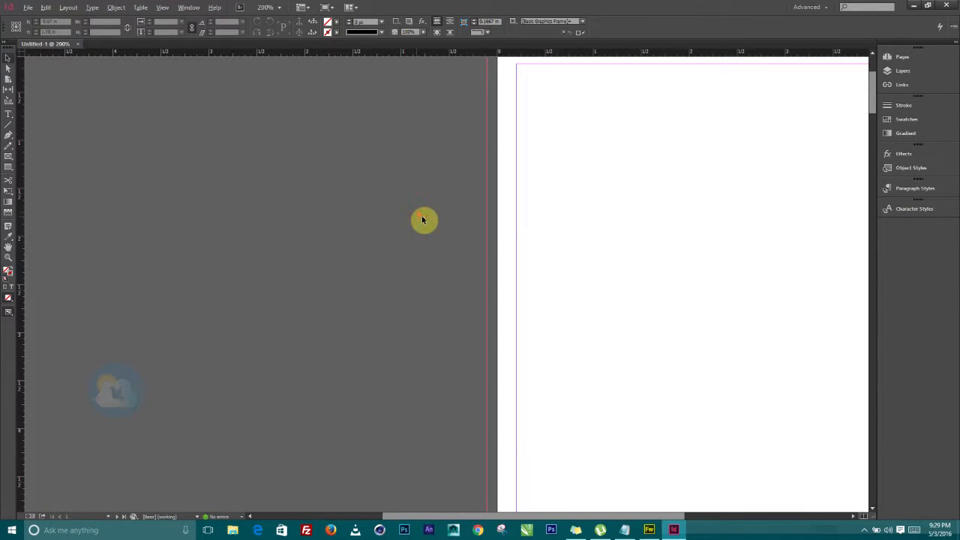
{"action": "scroll", "coordinate": [630, 210], "scroll_direction": "up", "scroll_amount": 1}
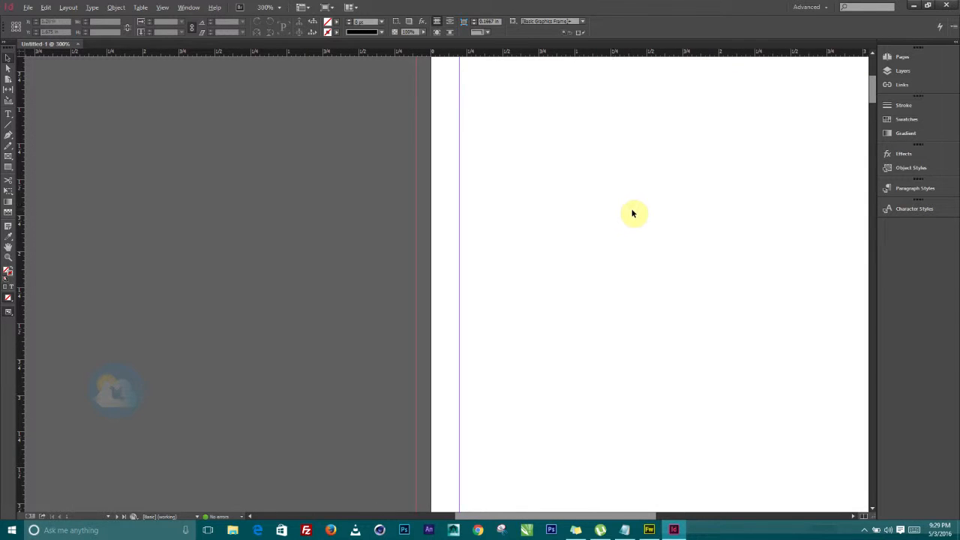
{"action": "scroll", "coordinate": [630, 210], "scroll_direction": "down", "scroll_amount": 3}
{"action": "scroll", "coordinate": [630, 210], "scroll_direction": "up", "scroll_amount": 3}
{"action": "scroll", "coordinate": [630, 212], "scroll_direction": "down", "scroll_amount": 3}
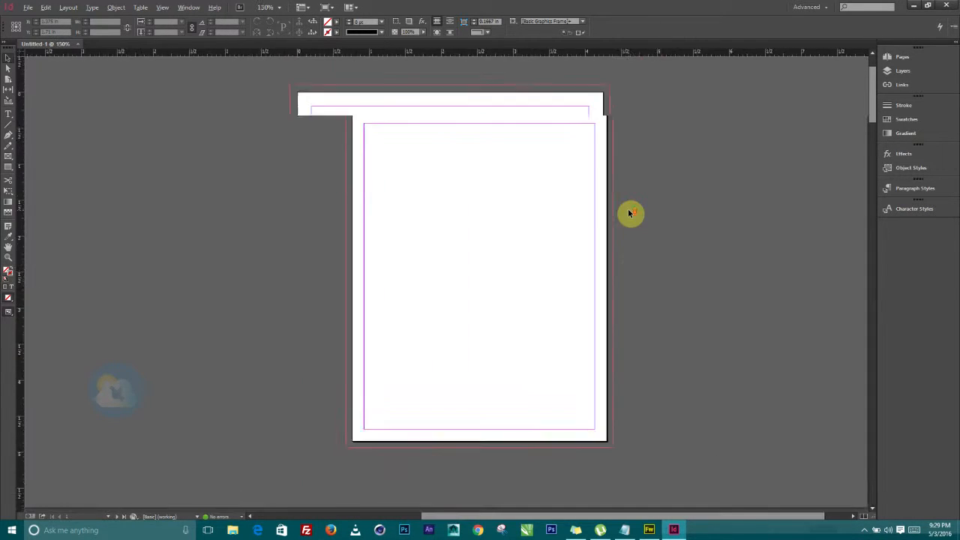
{"action": "scroll", "coordinate": [472, 238], "scroll_direction": "up", "scroll_amount": 4}
{"action": "left_click_drag", "start_coordinate": [293, 258], "coordinate": [459, 228]}
{"action": "scroll", "coordinate": [458, 229], "scroll_direction": "down", "scroll_amount": 1}
{"action": "scroll", "coordinate": [458, 228], "scroll_direction": "down", "scroll_amount": 1}
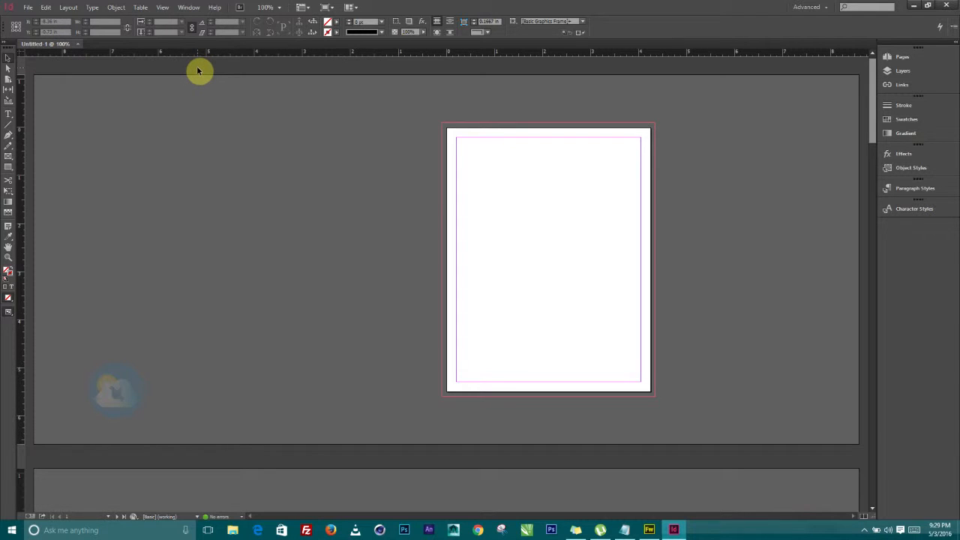
{"action": "key", "text": "ctrl+0"}
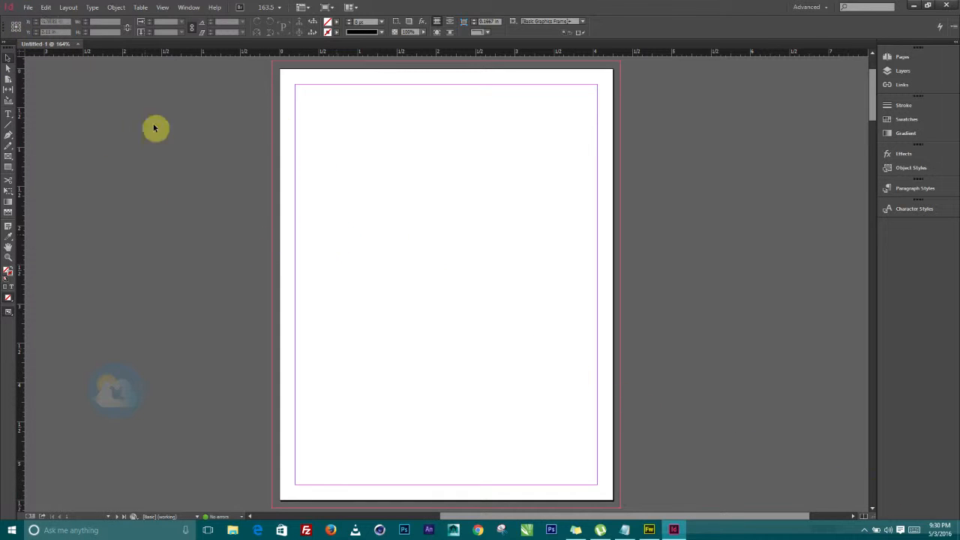
Step: Change the document setup to landscape orientation, 5.5 in wide and 4.25 in high
{"action": "left_click", "coordinate": [28, 8]}
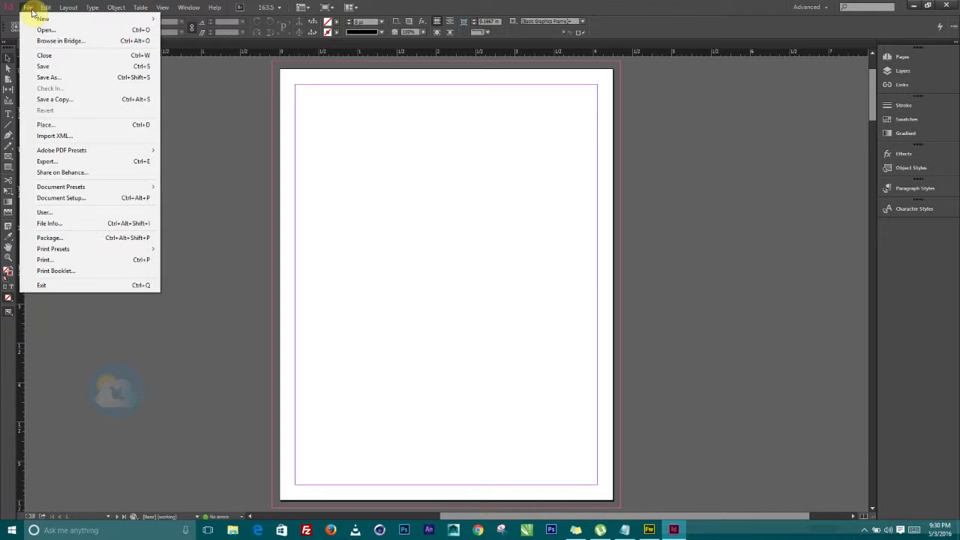
{"action": "left_click", "coordinate": [62, 198]}
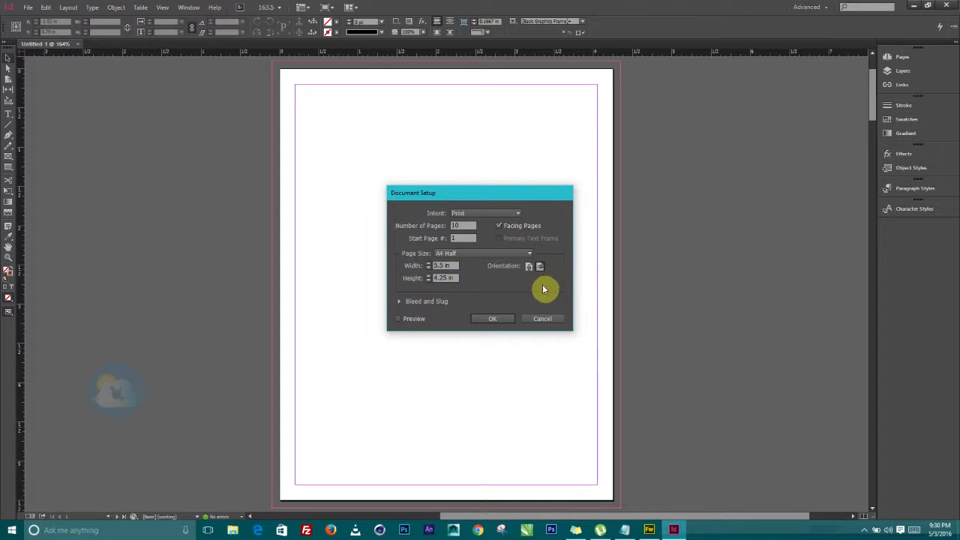
{"action": "left_click", "coordinate": [491, 319]}
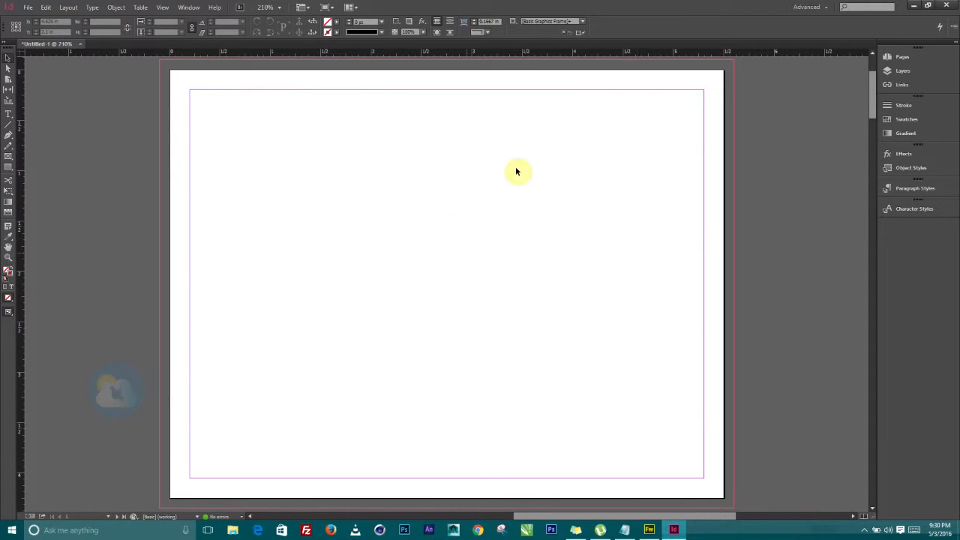
Step: Change the document setup to portrait orientation, 4.25 in wide and 5.5 in high
{"action": "left_click", "coordinate": [27, 7]}
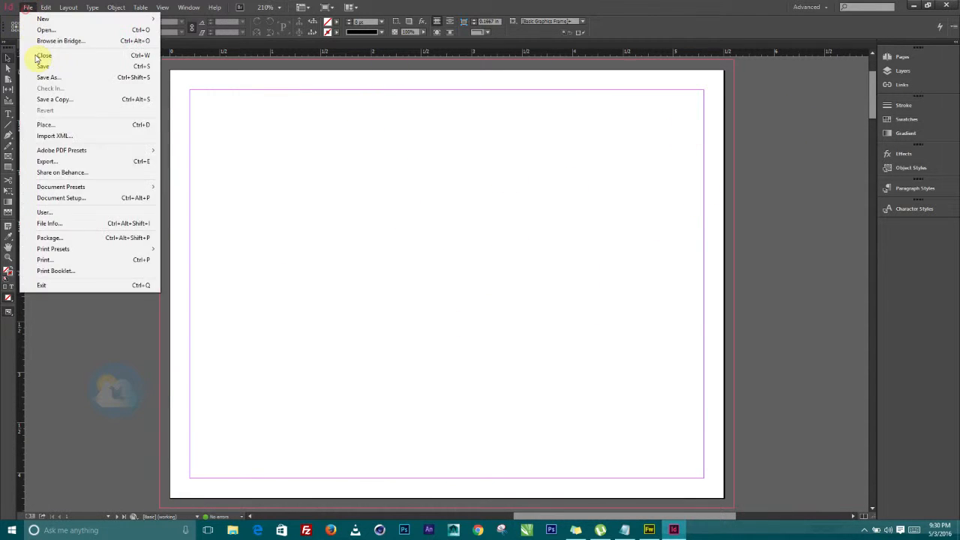
{"action": "left_click", "coordinate": [69, 199]}
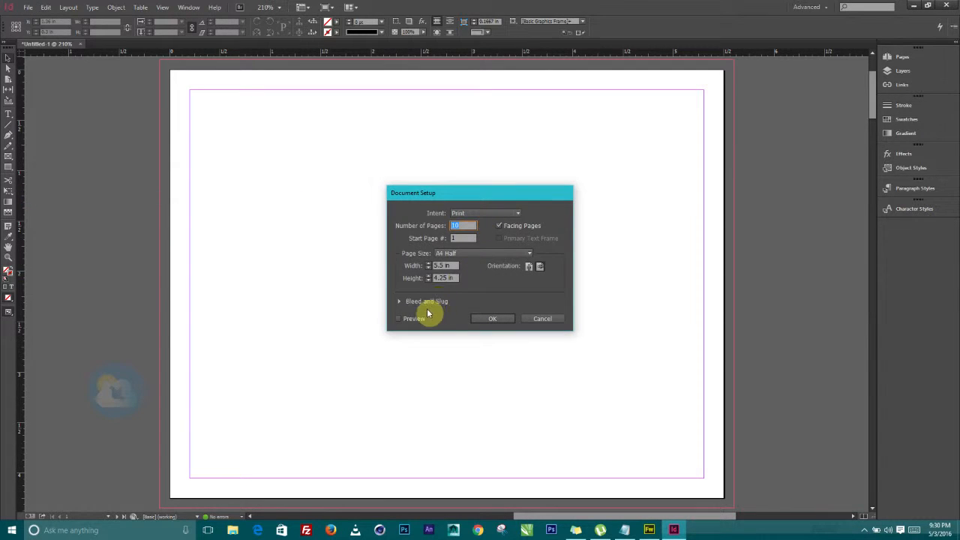
{"action": "left_click", "coordinate": [528, 267]}
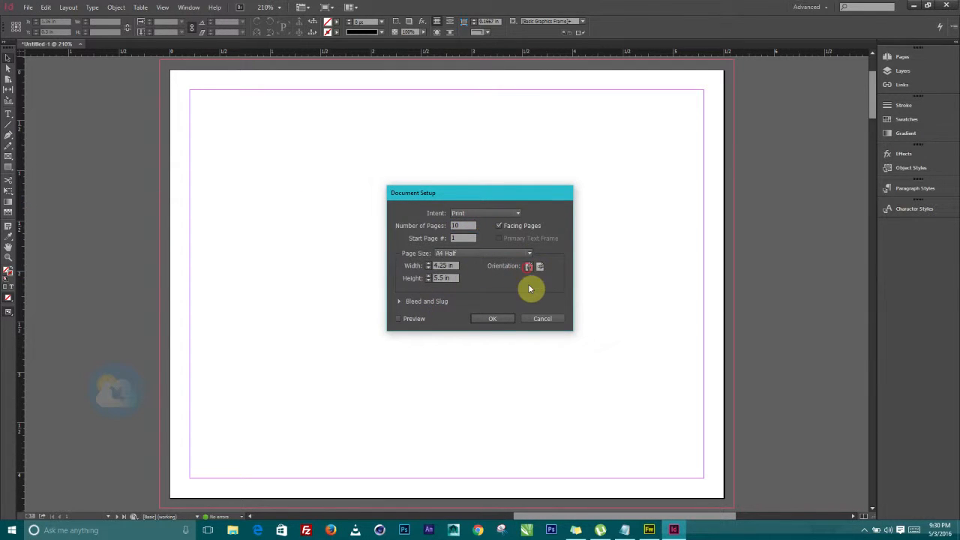
{"action": "left_click", "coordinate": [491, 318]}
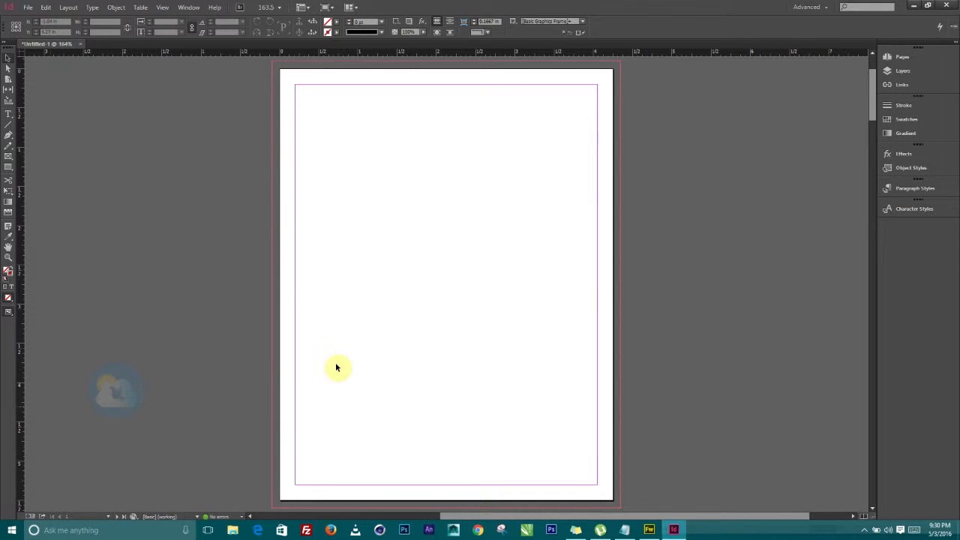
Step: Look through the document's facing-page spreads from the first page to the last
{"action": "left_click_drag", "start_coordinate": [876, 96], "coordinate": [874, 156]}
{"action": "left_click_drag", "start_coordinate": [759, 521], "coordinate": [690, 520]}
{"action": "scroll", "coordinate": [718, 328], "scroll_direction": "up", "scroll_amount": 3}
{"action": "scroll", "coordinate": [720, 326], "scroll_direction": "up", "scroll_amount": 4}
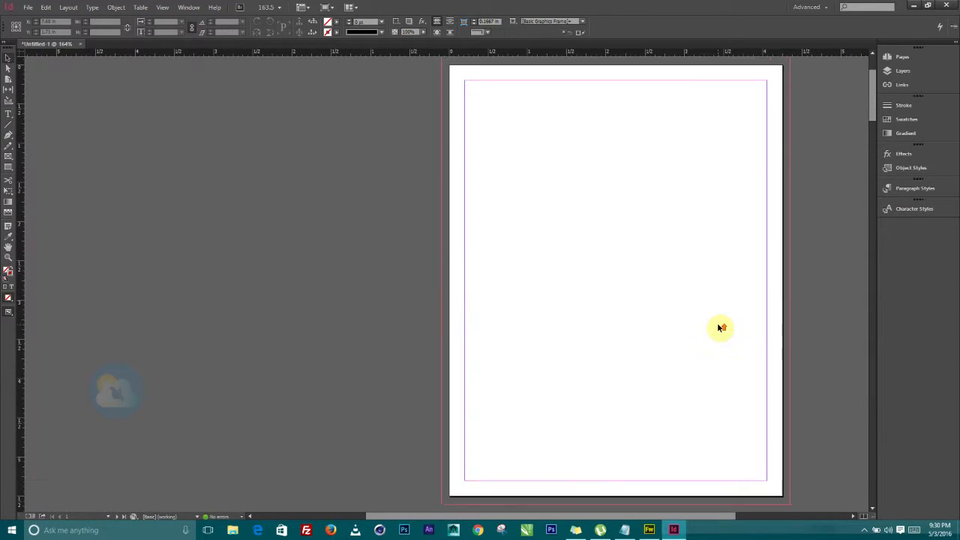
{"action": "scroll", "coordinate": [668, 273], "scroll_direction": "down", "scroll_amount": 10}
{"action": "scroll", "coordinate": [624, 304], "scroll_direction": "down", "scroll_amount": 20}
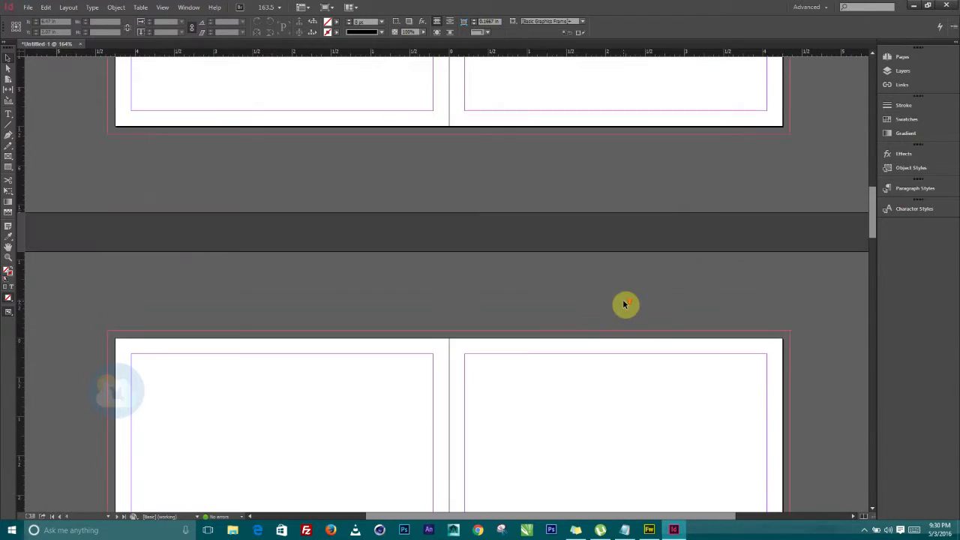
{"action": "scroll", "coordinate": [615, 322], "scroll_direction": "down", "scroll_amount": 5}
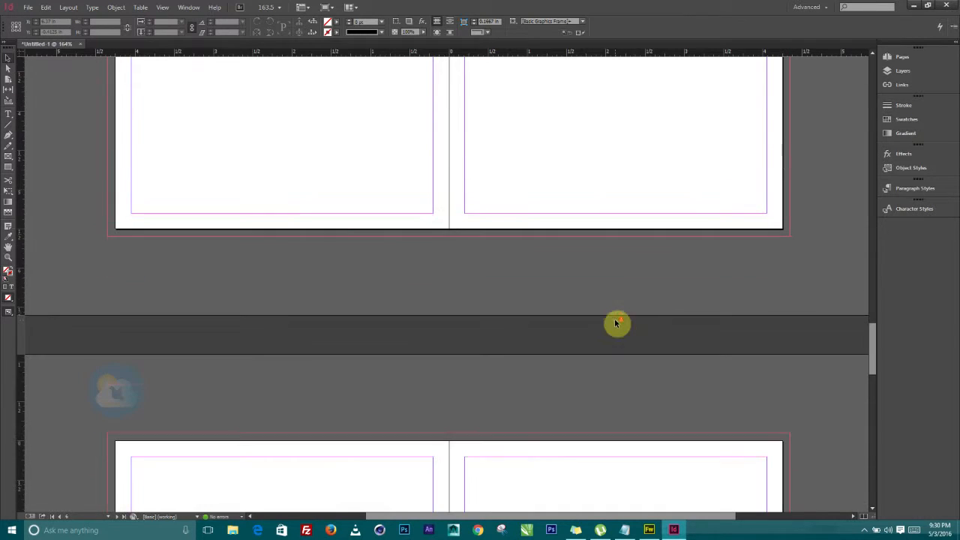
{"action": "scroll", "coordinate": [383, 312], "scroll_direction": "down", "scroll_amount": 5}
{"action": "scroll", "coordinate": [391, 313], "scroll_direction": "down", "scroll_amount": 5}
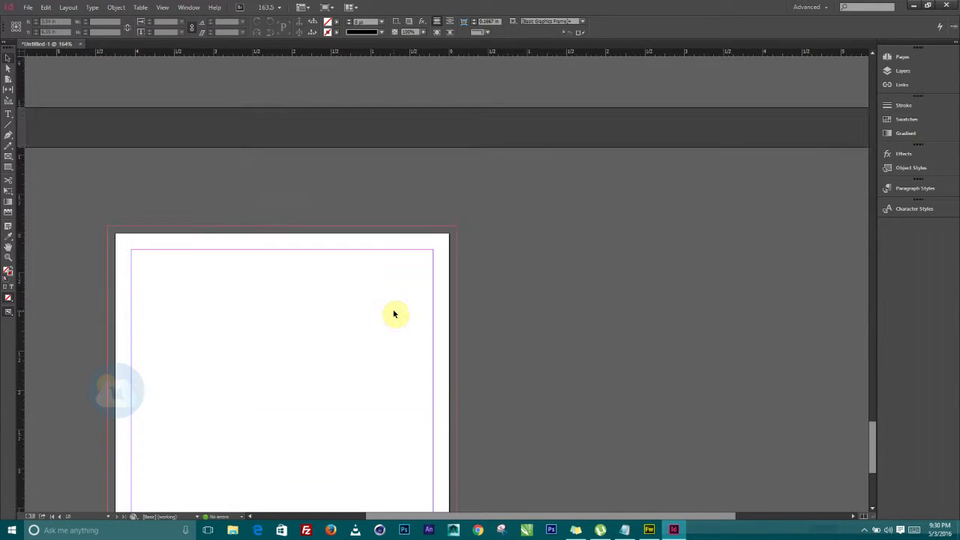
{"action": "scroll", "coordinate": [279, 289], "scroll_direction": "up", "scroll_amount": 20}
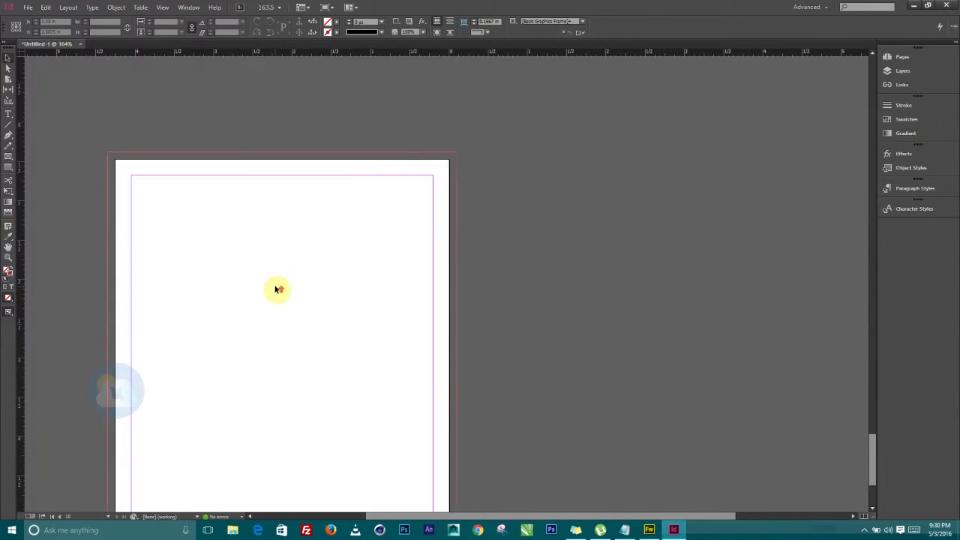
{"action": "scroll", "coordinate": [282, 286], "scroll_direction": "down", "scroll_amount": 15}
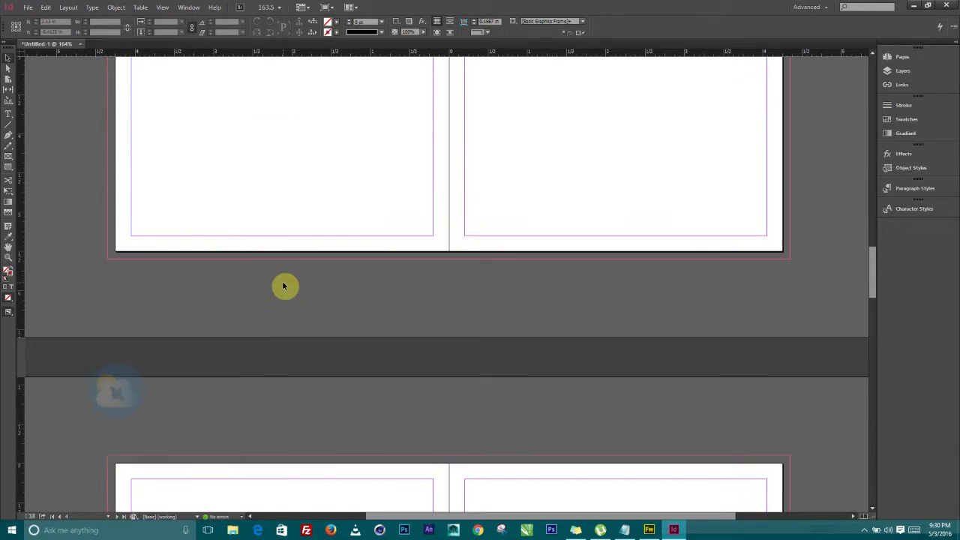
{"action": "scroll", "coordinate": [283, 285], "scroll_direction": "down", "scroll_amount": 8}
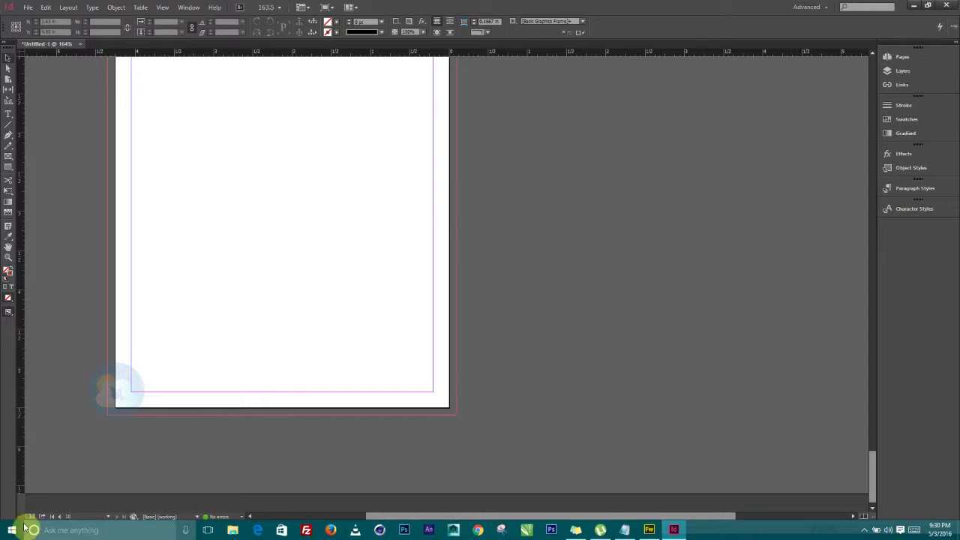
Step: Go directly to page 9 of the document
{"action": "left_click", "coordinate": [108, 517]}
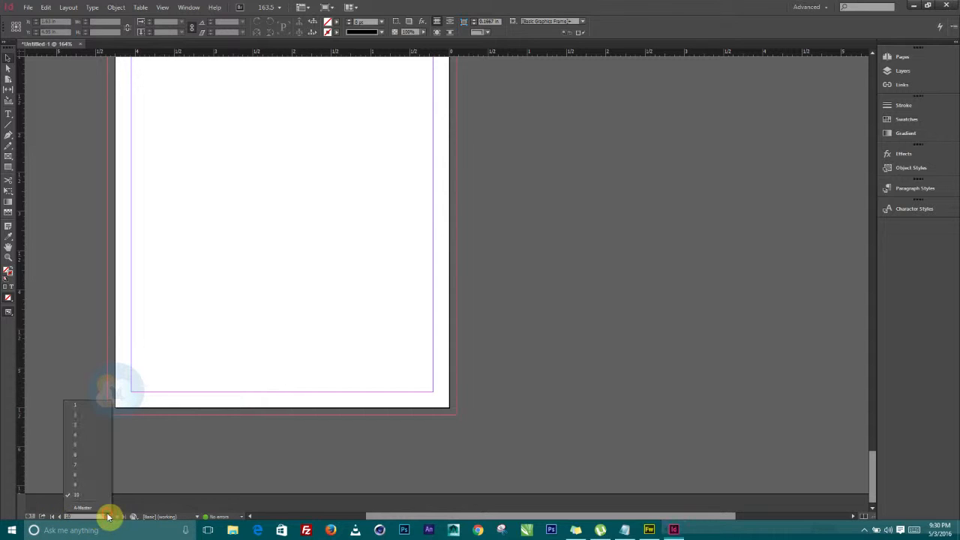
{"action": "left_click", "coordinate": [85, 489]}
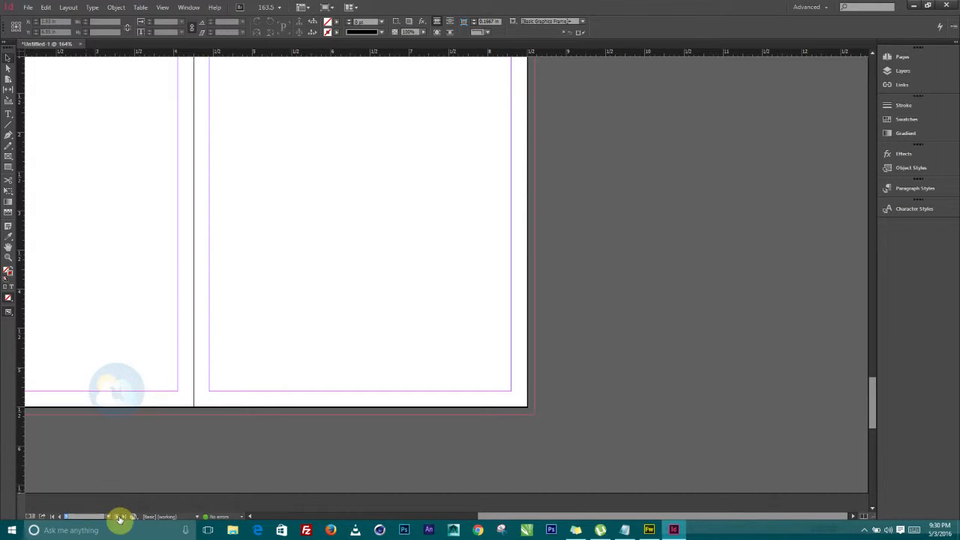
Step: Jump directly between page 1 and other pages of the document, finishing on page 1
{"action": "left_click", "coordinate": [109, 517]}
{"action": "left_click", "coordinate": [78, 407]}
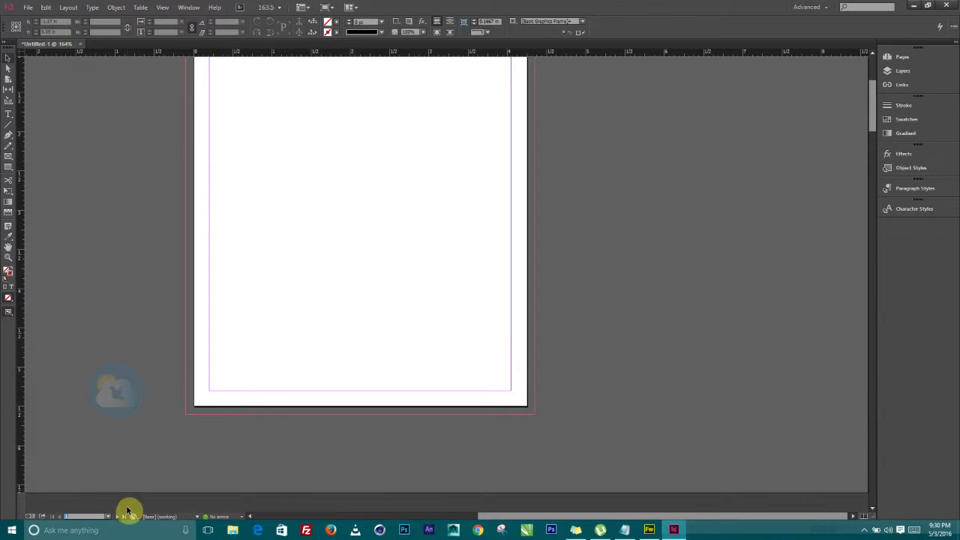
{"action": "left_click", "coordinate": [111, 519]}
{"action": "left_click", "coordinate": [77, 445]}
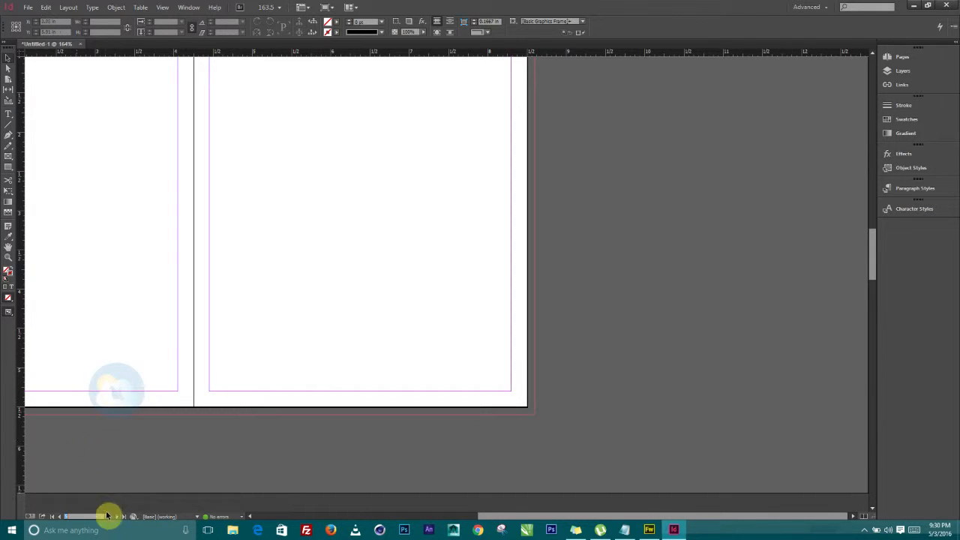
{"action": "left_click", "coordinate": [110, 517]}
{"action": "left_click", "coordinate": [81, 405]}
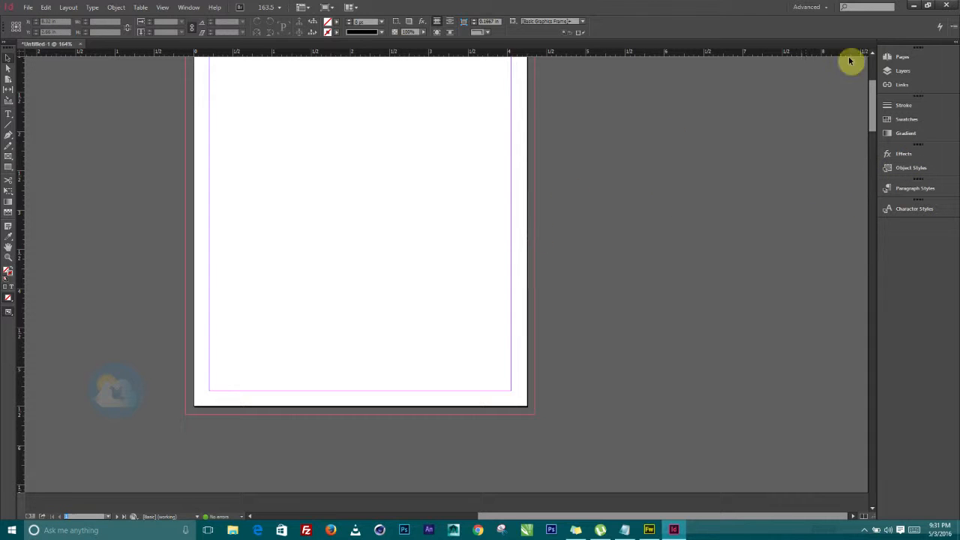
Step: Show the page thumbnails and use them to visit page 10, page 1, the 2-3 spread and page 1 again
{"action": "left_click", "coordinate": [900, 59]}
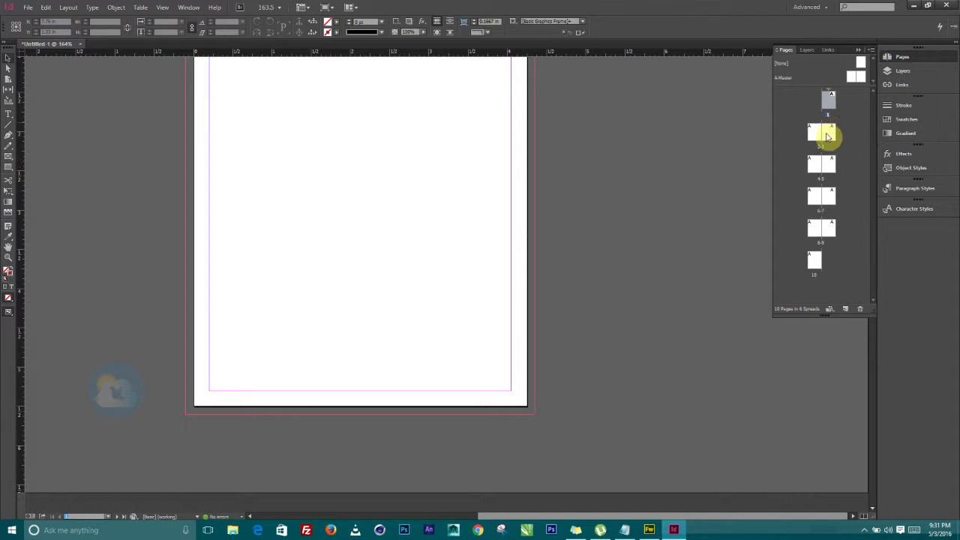
{"action": "double_click", "coordinate": [816, 261]}
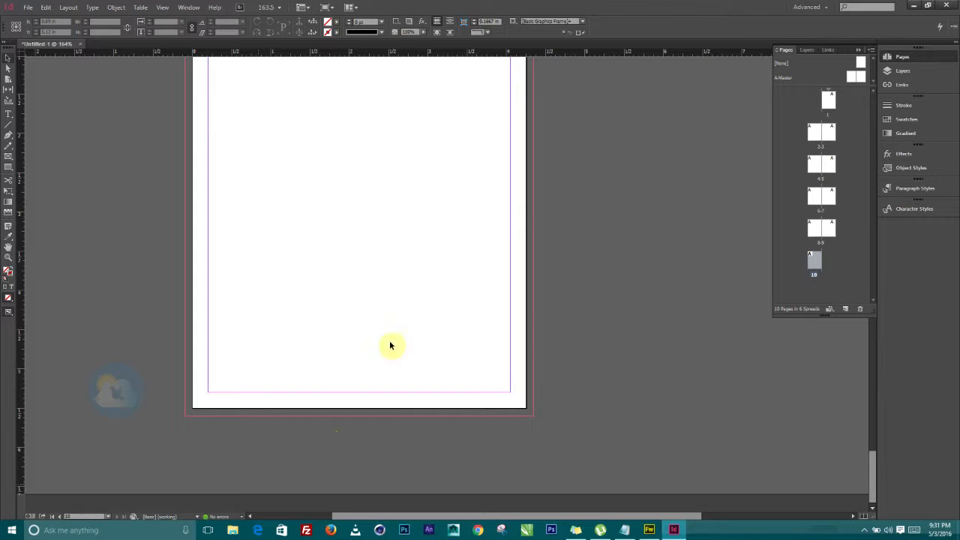
{"action": "double_click", "coordinate": [829, 99]}
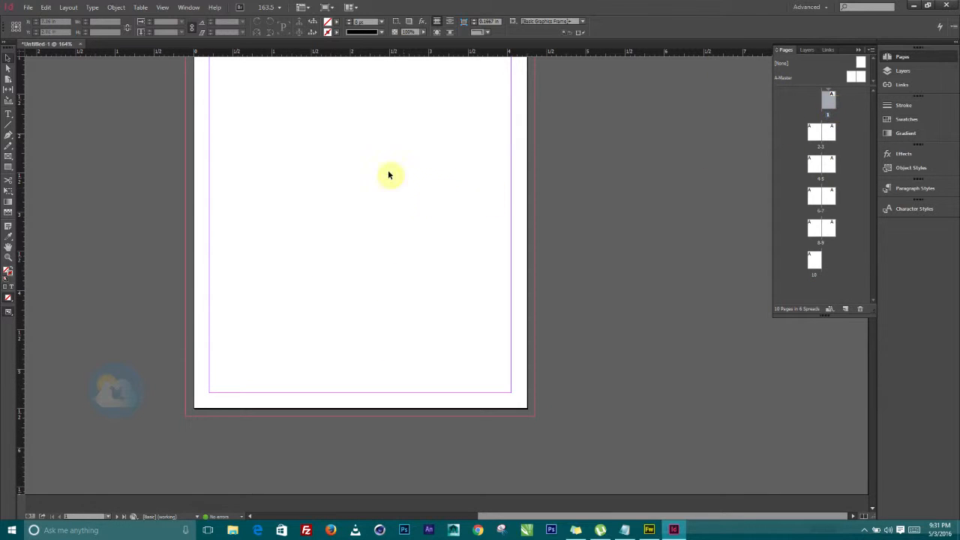
{"action": "double_click", "coordinate": [821, 134]}
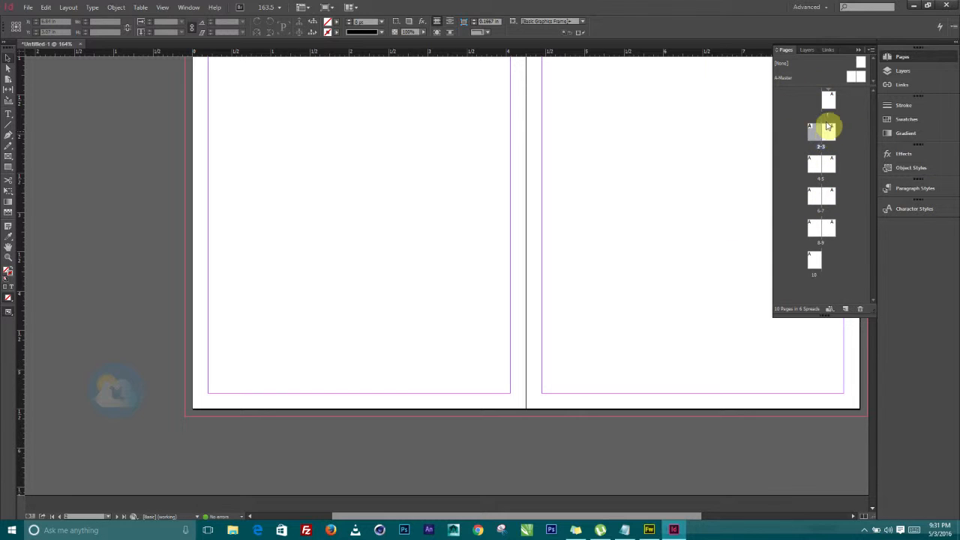
{"action": "double_click", "coordinate": [829, 106]}
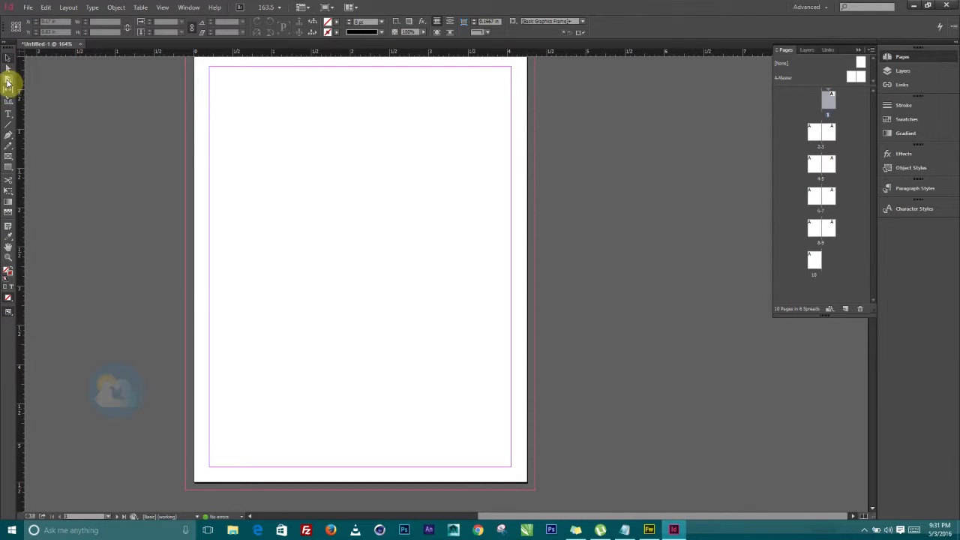
Step: Resize only page 1 to the A4 preset with the Page tool
{"action": "left_click", "coordinate": [7, 82]}
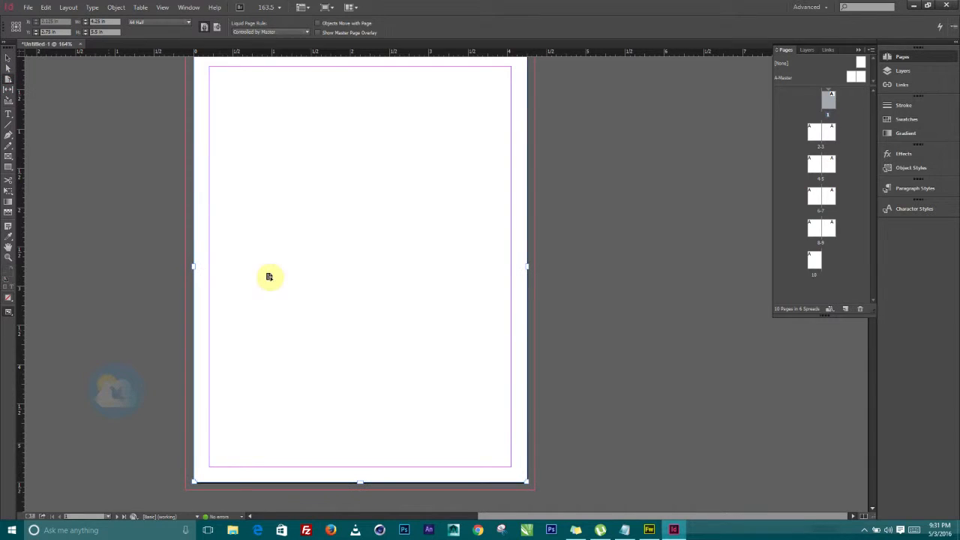
{"action": "left_click_drag", "start_coordinate": [324, 212], "coordinate": [359, 233]}
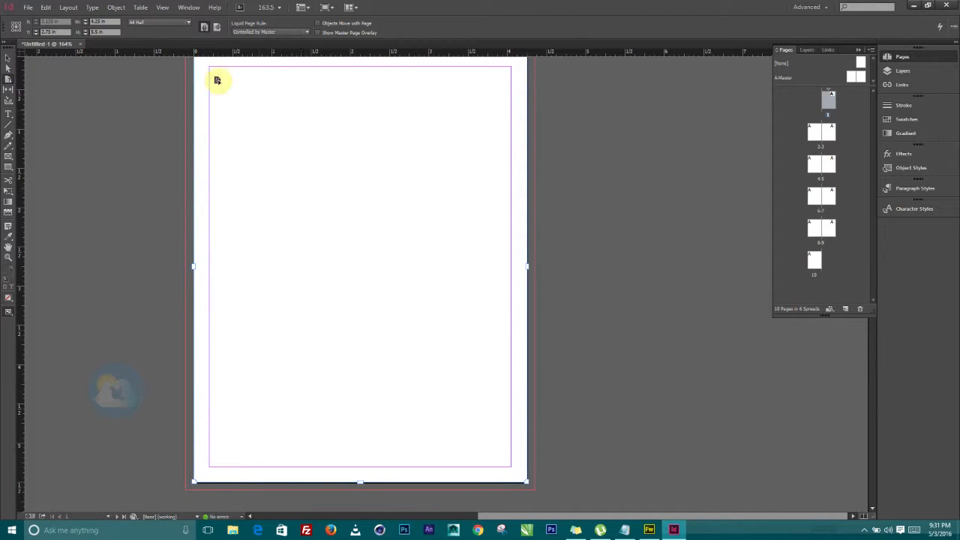
{"action": "left_click", "coordinate": [171, 23]}
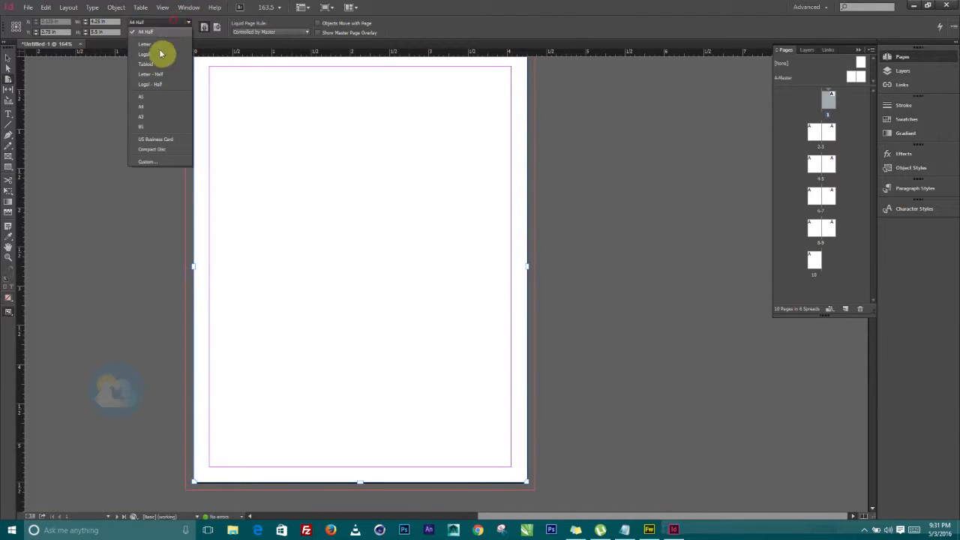
{"action": "left_click", "coordinate": [147, 111]}
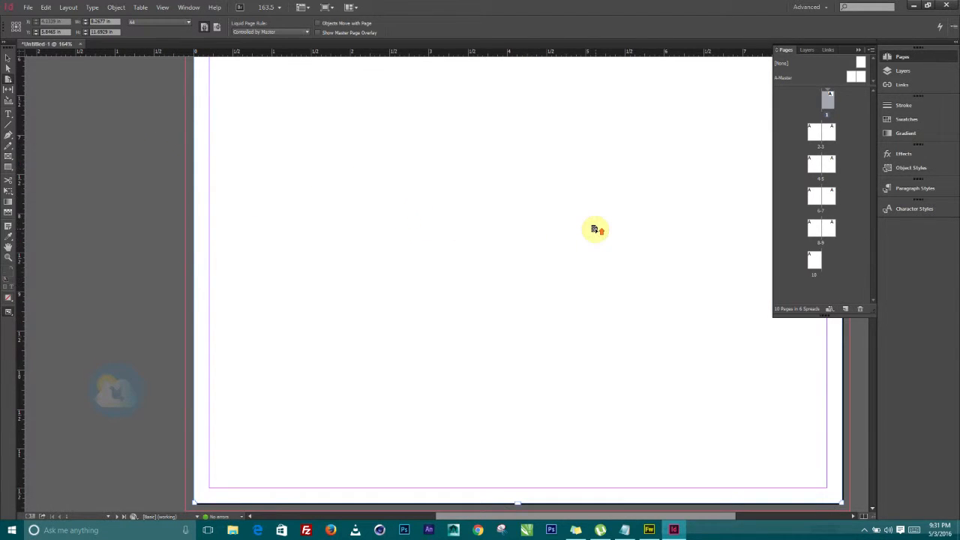
Step: Return page 1 to the A4 Half page size
{"action": "left_click", "coordinate": [27, 8]}
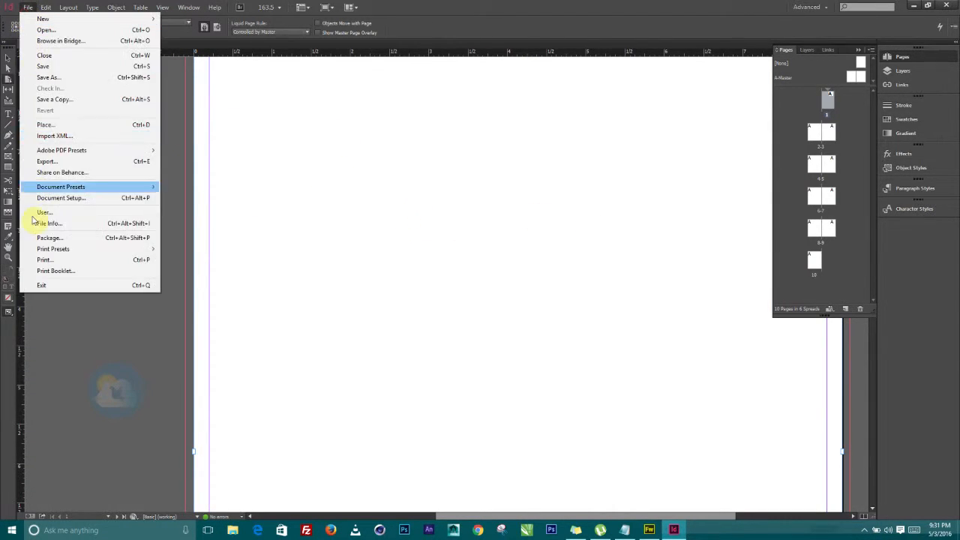
{"action": "left_click", "coordinate": [504, 32]}
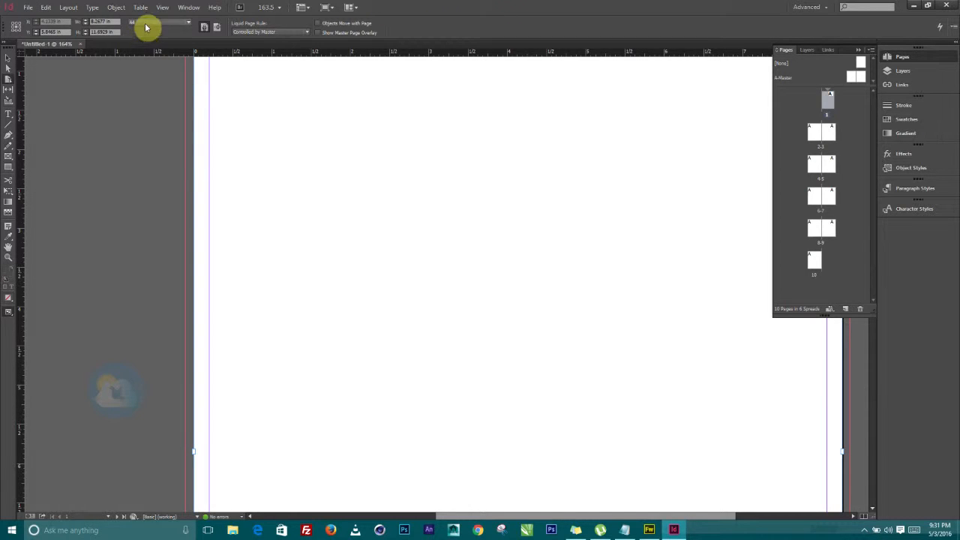
{"action": "left_click", "coordinate": [146, 23]}
{"action": "left_click", "coordinate": [154, 32]}
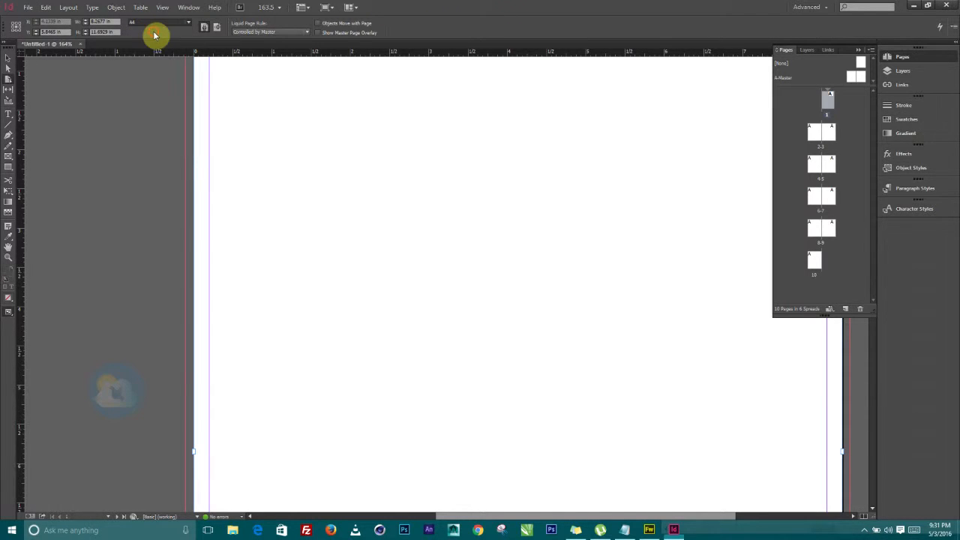
Step: Select page 3 and page 2 in turn with the Page tool, and return to viewing page 1
{"action": "scroll", "coordinate": [434, 315], "scroll_direction": "down", "scroll_amount": 3}
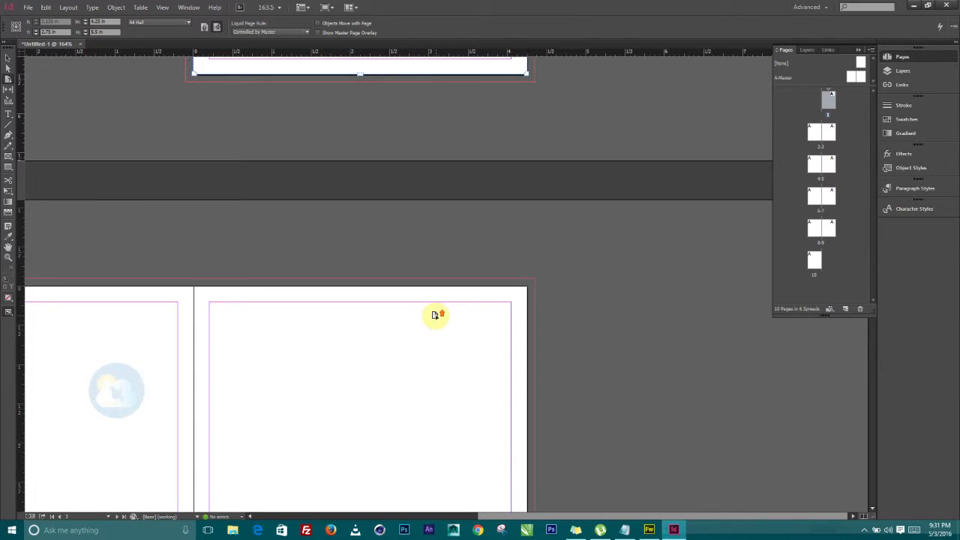
{"action": "left_click", "coordinate": [380, 372]}
{"action": "scroll", "coordinate": [249, 354], "scroll_direction": "down", "scroll_amount": 2}
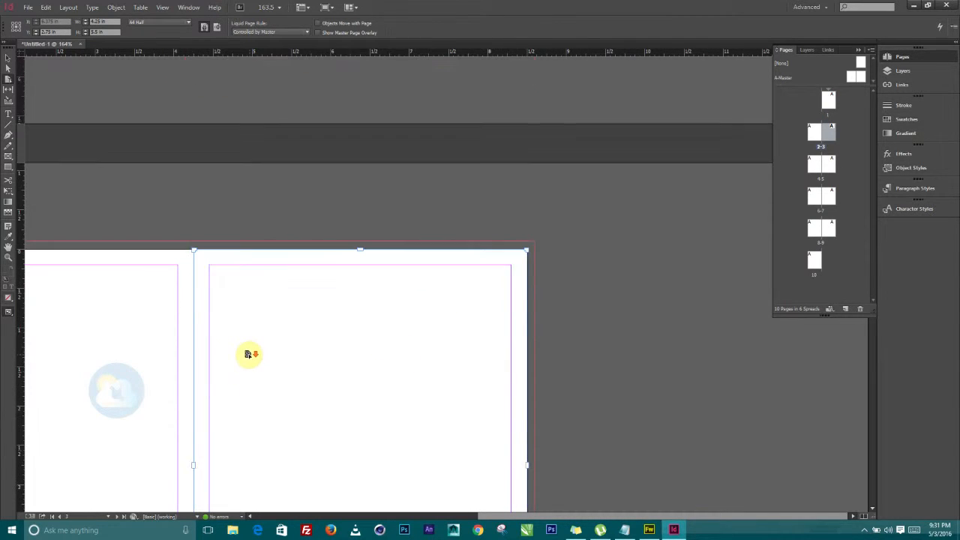
{"action": "left_click", "coordinate": [127, 322]}
{"action": "scroll", "coordinate": [306, 279], "scroll_direction": "up", "scroll_amount": 6}
{"action": "scroll", "coordinate": [306, 280], "scroll_direction": "up", "scroll_amount": 10}
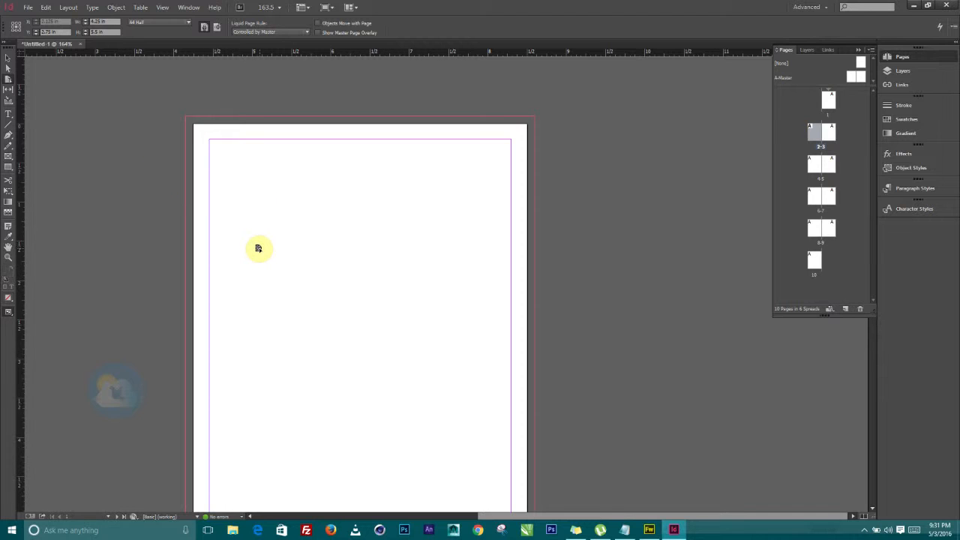
{"action": "scroll", "coordinate": [260, 250], "scroll_direction": "down", "scroll_amount": 2}
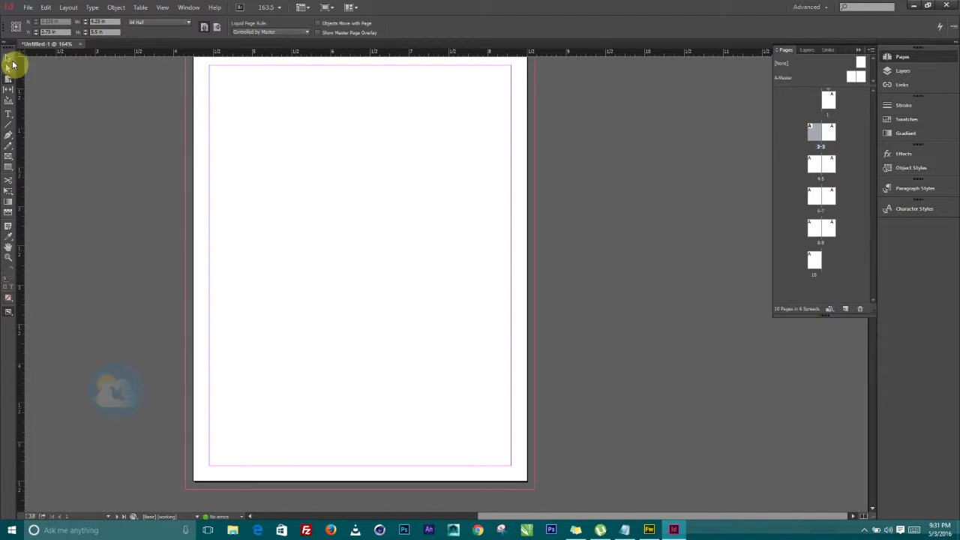
Step: Switch to the Selection tool and look over the whole of page 1, centred in the view
{"action": "left_click", "coordinate": [12, 63]}
{"action": "scroll", "coordinate": [218, 168], "scroll_direction": "down", "scroll_amount": 1}
{"action": "scroll", "coordinate": [225, 176], "scroll_direction": "up", "scroll_amount": 2}
{"action": "scroll", "coordinate": [575, 286], "scroll_direction": "down", "scroll_amount": 2}
{"action": "scroll", "coordinate": [575, 287], "scroll_direction": "up", "scroll_amount": 2}
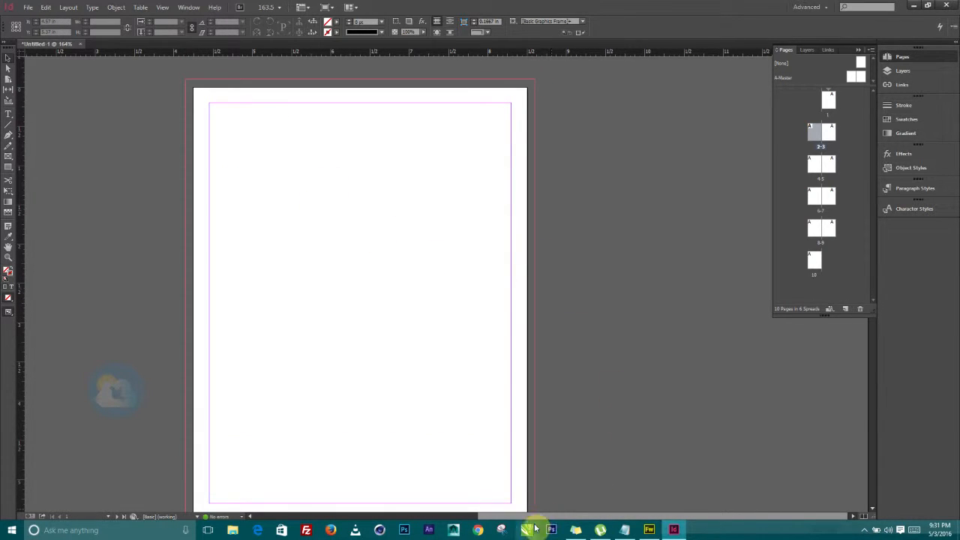
{"action": "left_click_drag", "start_coordinate": [540, 518], "coordinate": [485, 518]}
{"action": "scroll", "coordinate": [536, 310], "scroll_direction": "down", "scroll_amount": 2}
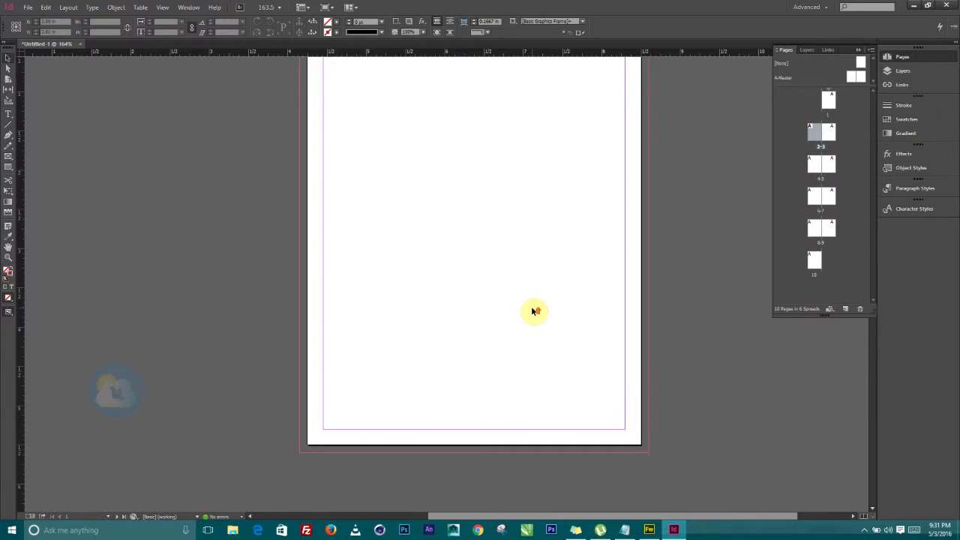
{"action": "scroll", "coordinate": [534, 311], "scroll_direction": "up", "scroll_amount": 2}
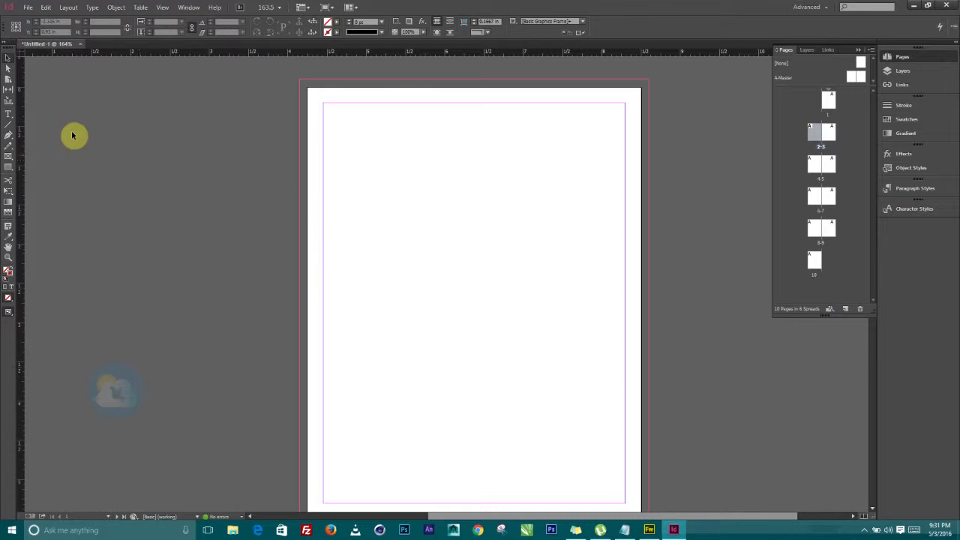
Step: Draw a text frame about 2.2 in wide and 3.84 in high inside page 1's margins, and delete it
{"action": "left_click", "coordinate": [10, 120]}
{"action": "left_click_drag", "start_coordinate": [326, 109], "coordinate": [499, 410]}
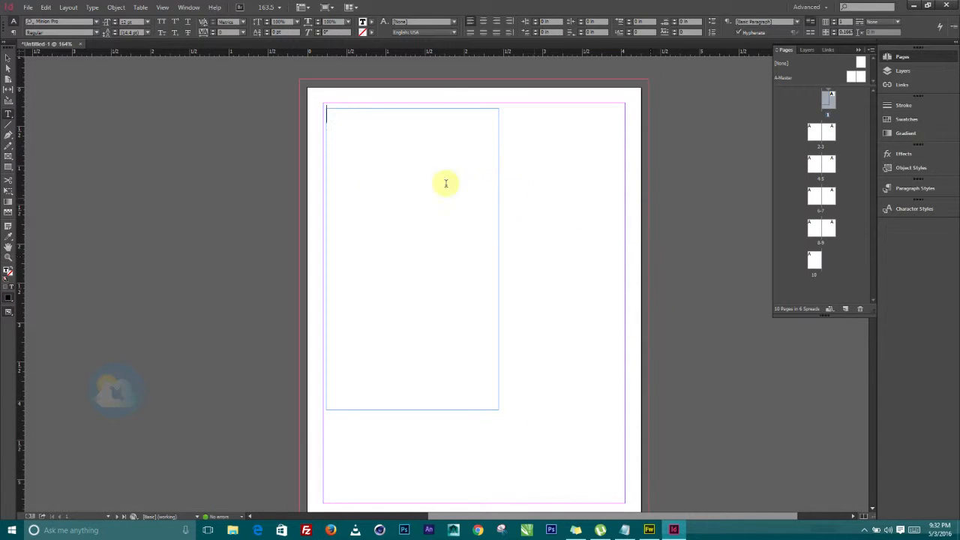
{"action": "left_click", "coordinate": [6, 68]}
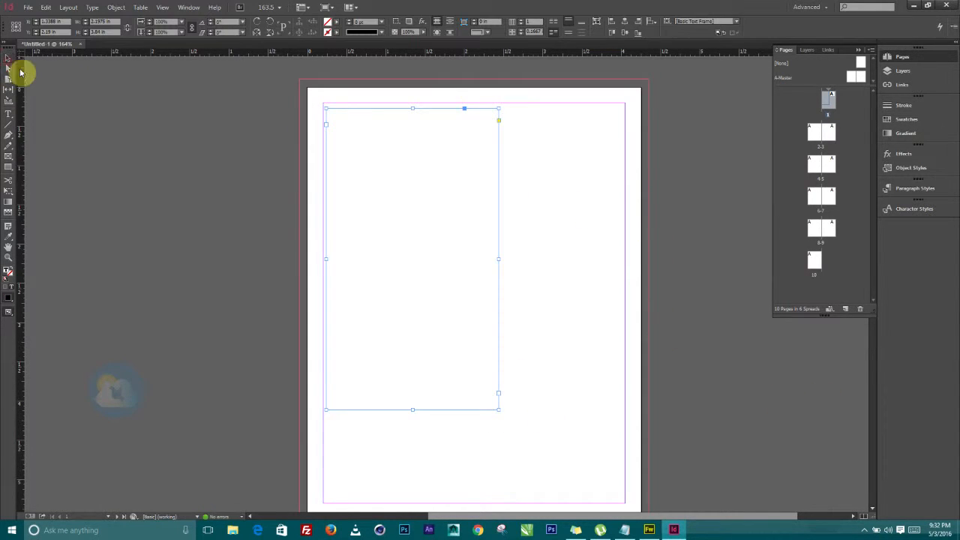
{"action": "key", "text": "Delete"}
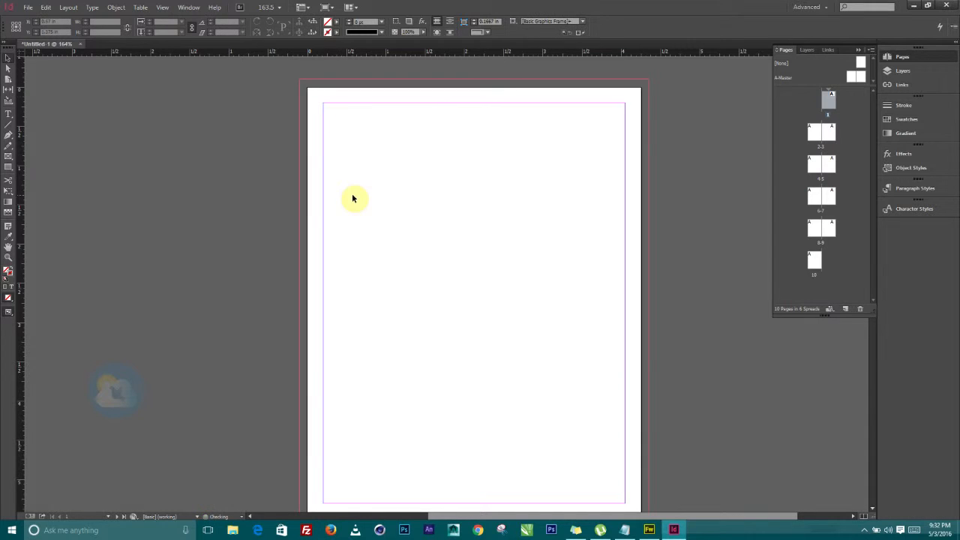
Step: Divide page 1 into 3 columns through its Margins and Columns settings
{"action": "left_click", "coordinate": [98, 11]}
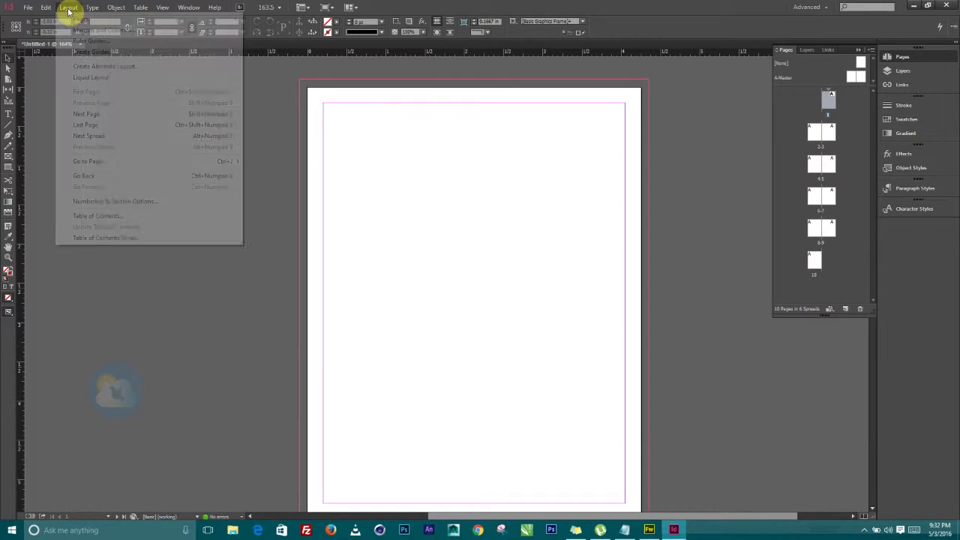
{"action": "left_click", "coordinate": [85, 34]}
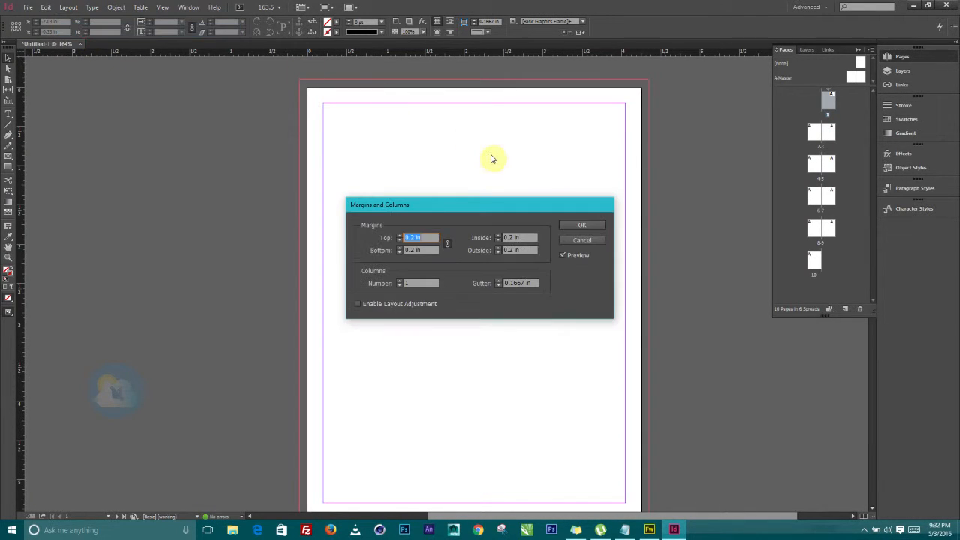
{"action": "left_click_drag", "start_coordinate": [404, 207], "coordinate": [557, 202]}
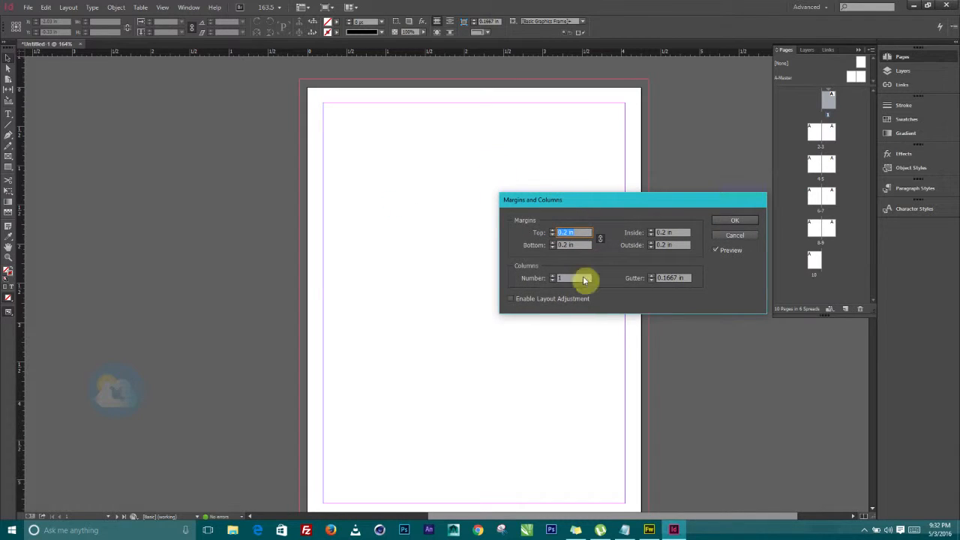
{"action": "left_click", "coordinate": [553, 275]}
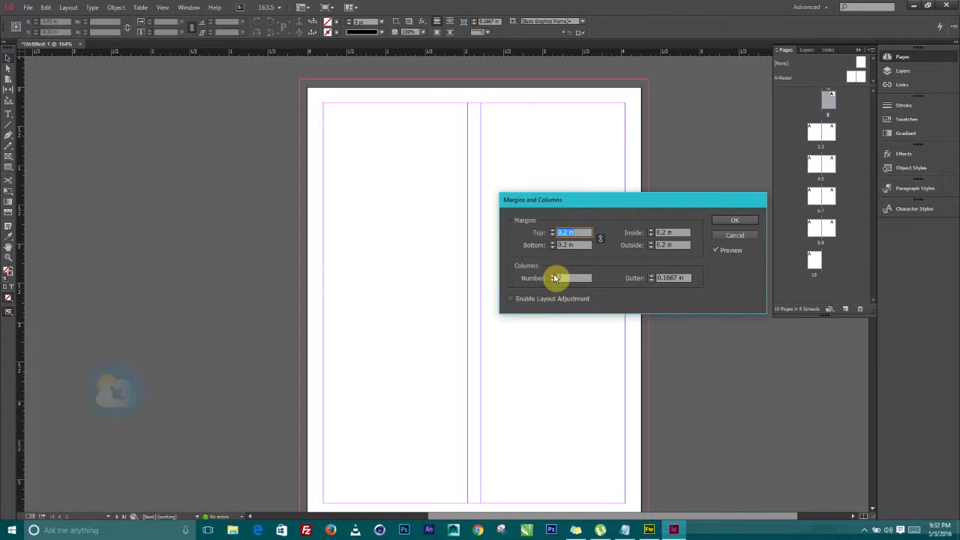
{"action": "left_click", "coordinate": [554, 276]}
{"action": "left_click", "coordinate": [734, 221]}
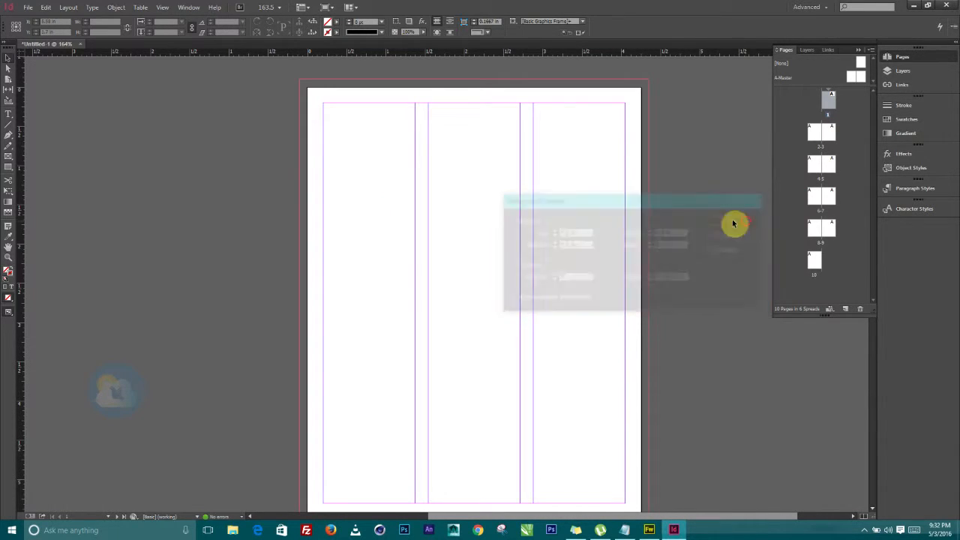
Step: Divide pages 2 and 3 into 3 columns through Margins and Columns, with Layout Adjustment enabled
{"action": "scroll", "coordinate": [501, 353], "scroll_direction": "down", "scroll_amount": 2}
{"action": "scroll", "coordinate": [502, 353], "scroll_direction": "up", "scroll_amount": 2}
{"action": "scroll", "coordinate": [501, 353], "scroll_direction": "down", "scroll_amount": 6}
{"action": "scroll", "coordinate": [506, 357], "scroll_direction": "down", "scroll_amount": 1}
{"action": "scroll", "coordinate": [506, 355], "scroll_direction": "up", "scroll_amount": 6}
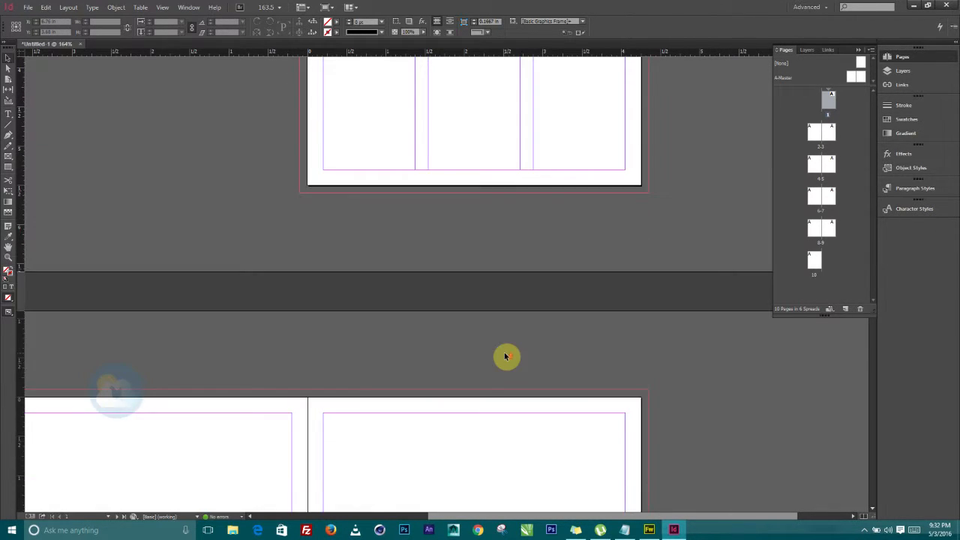
{"action": "scroll", "coordinate": [487, 202], "scroll_direction": "down", "scroll_amount": 3}
{"action": "scroll", "coordinate": [467, 116], "scroll_direction": "down", "scroll_amount": 3}
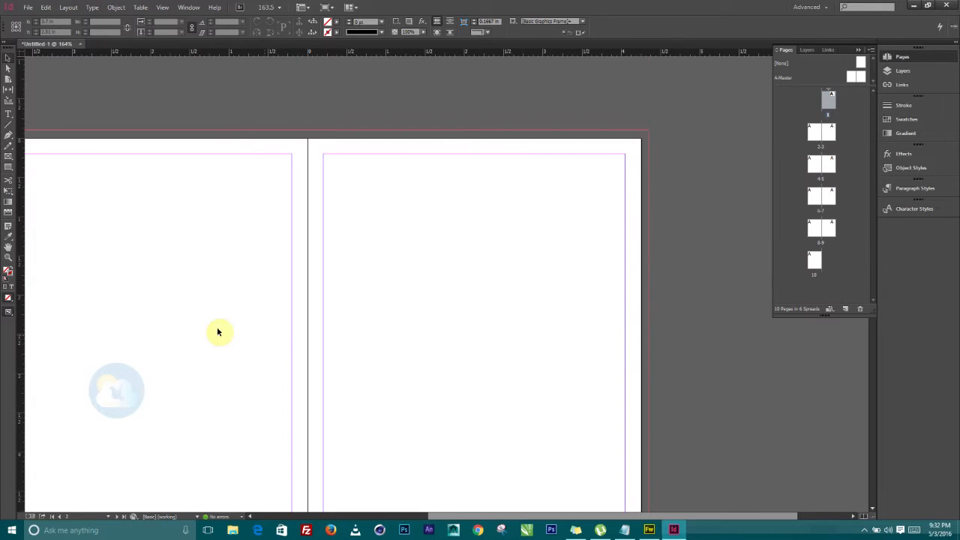
{"action": "left_click_drag", "start_coordinate": [463, 517], "coordinate": [381, 512]}
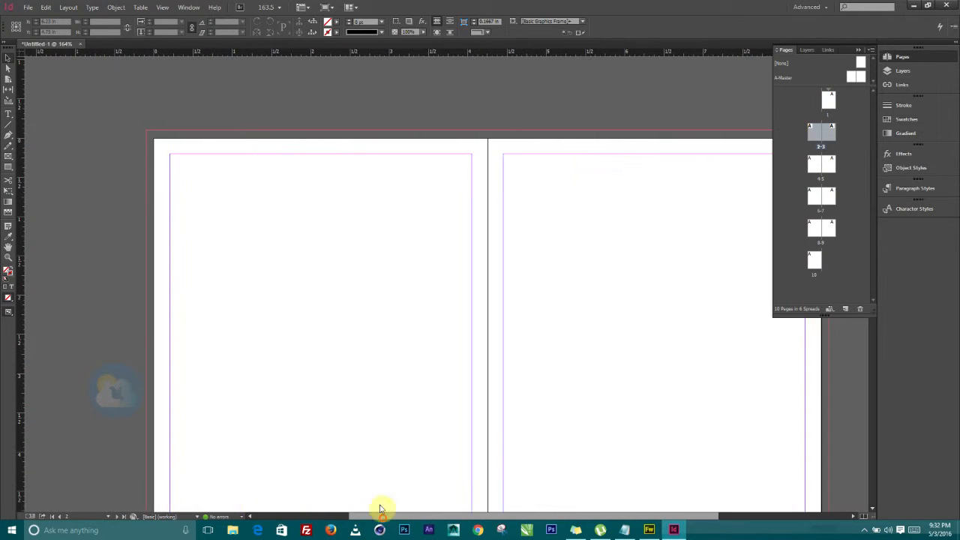
{"action": "left_click", "coordinate": [72, 8]}
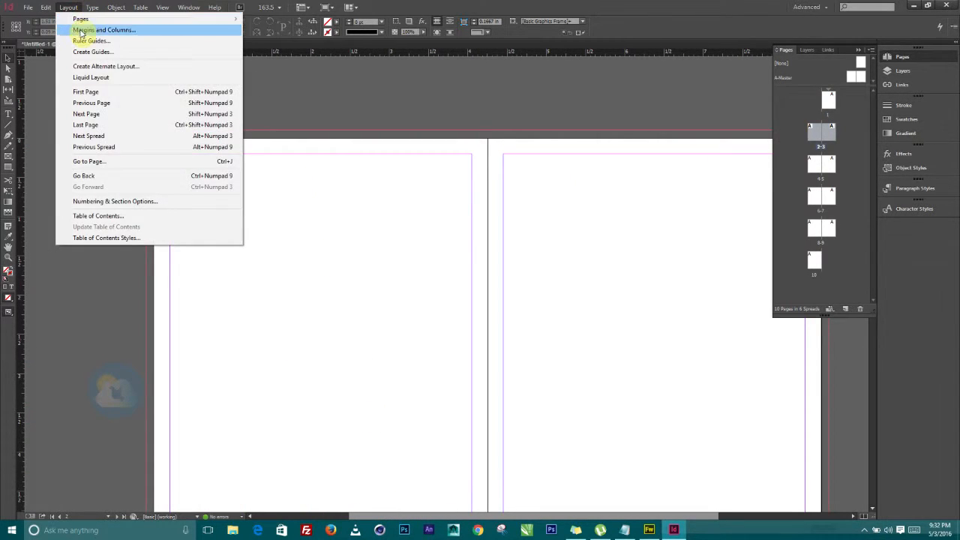
{"action": "left_click", "coordinate": [75, 30]}
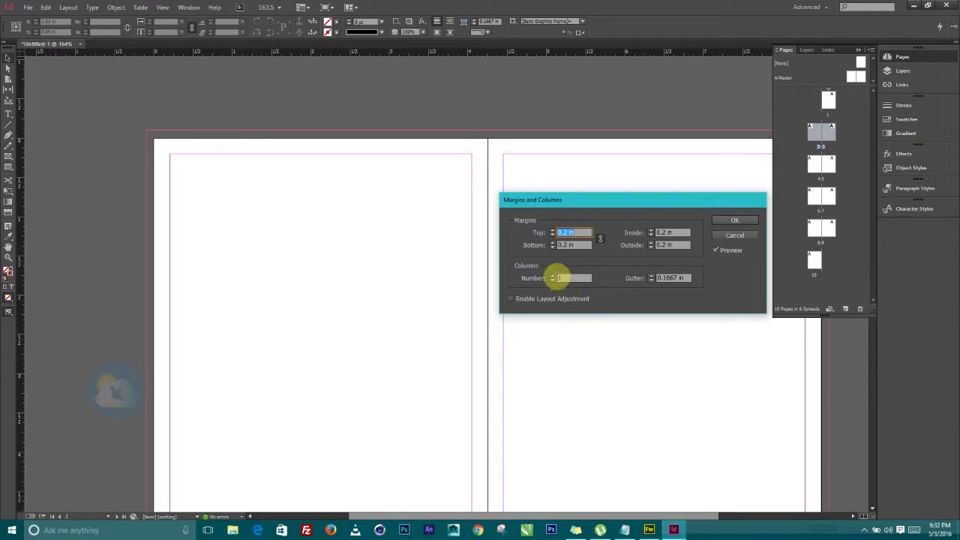
{"action": "left_click", "coordinate": [553, 276]}
{"action": "left_click", "coordinate": [553, 276]}
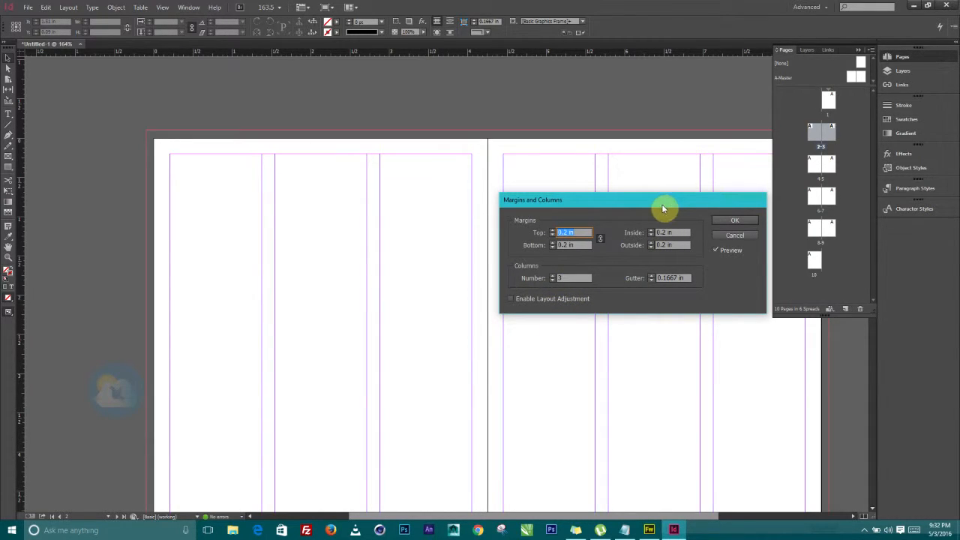
{"action": "left_click_drag", "start_coordinate": [647, 202], "coordinate": [493, 124]}
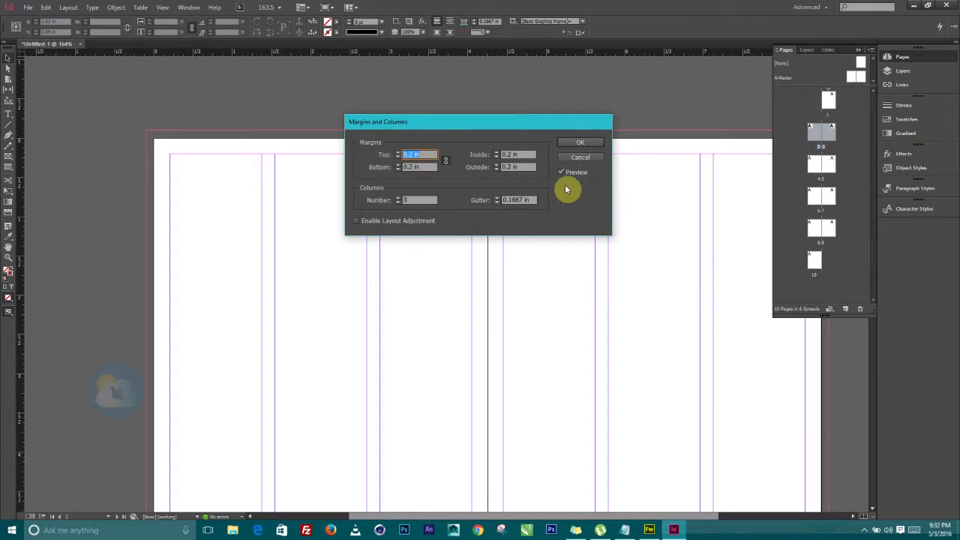
{"action": "left_click", "coordinate": [356, 221]}
{"action": "key", "text": "Return"}
Step: Divide the spread of pages 4 and 5 into 3 columns through its Margins and Columns settings
{"action": "scroll", "coordinate": [458, 339], "scroll_direction": "down", "scroll_amount": 10}
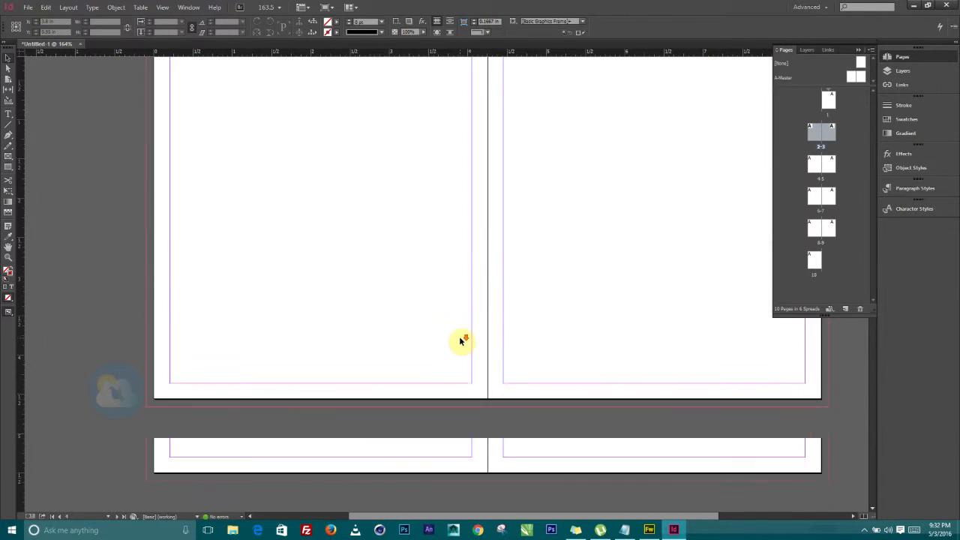
{"action": "left_click", "coordinate": [66, 7]}
{"action": "left_click", "coordinate": [128, 30]}
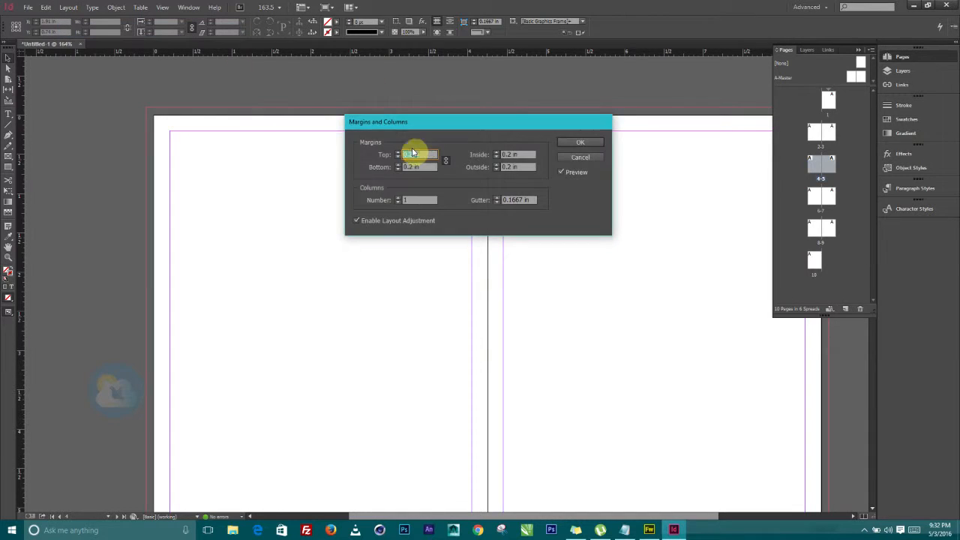
{"action": "left_click", "coordinate": [399, 198]}
{"action": "left_click", "coordinate": [398, 198]}
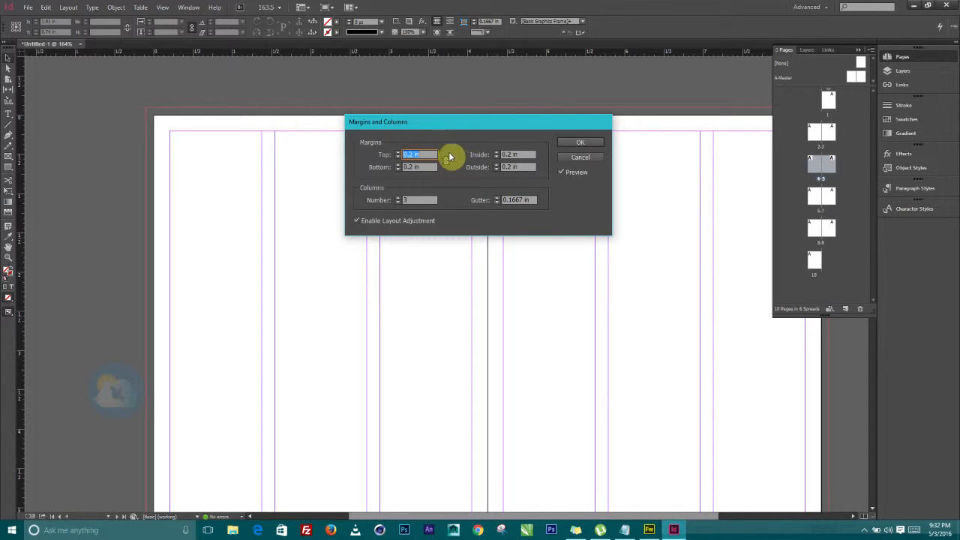
{"action": "left_click", "coordinate": [573, 146]}
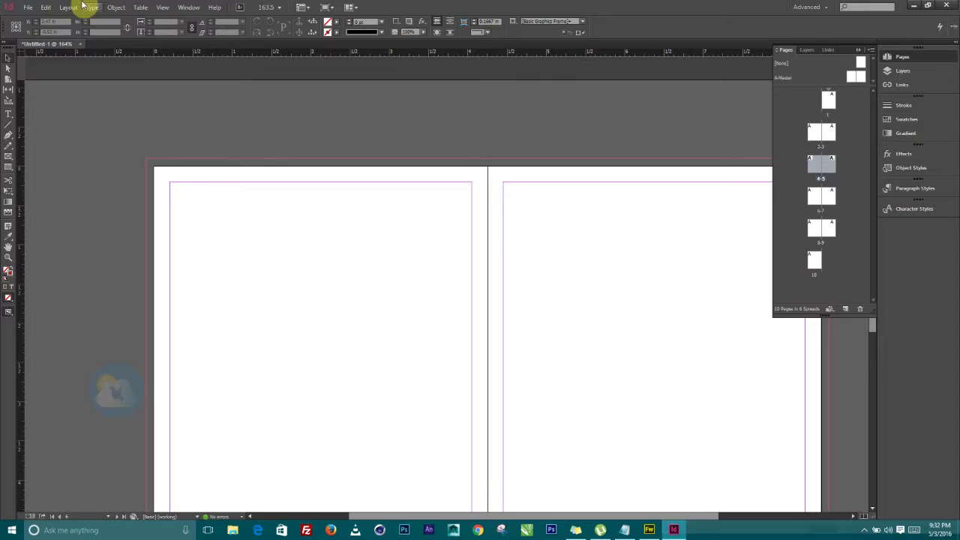
Step: Review the Document Setup, including its Bleed and Slug values, and leave it without applying anything
{"action": "left_click", "coordinate": [29, 8]}
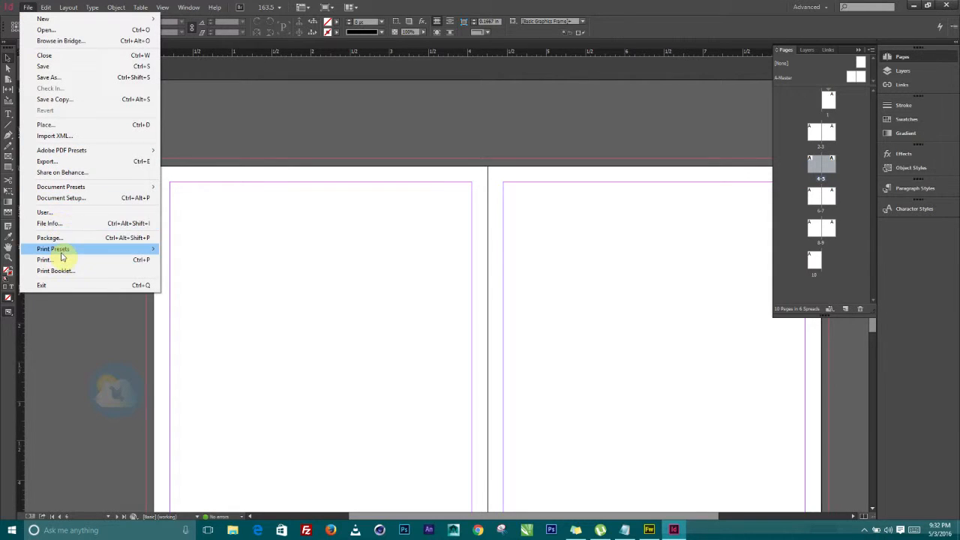
{"action": "left_click", "coordinate": [62, 197]}
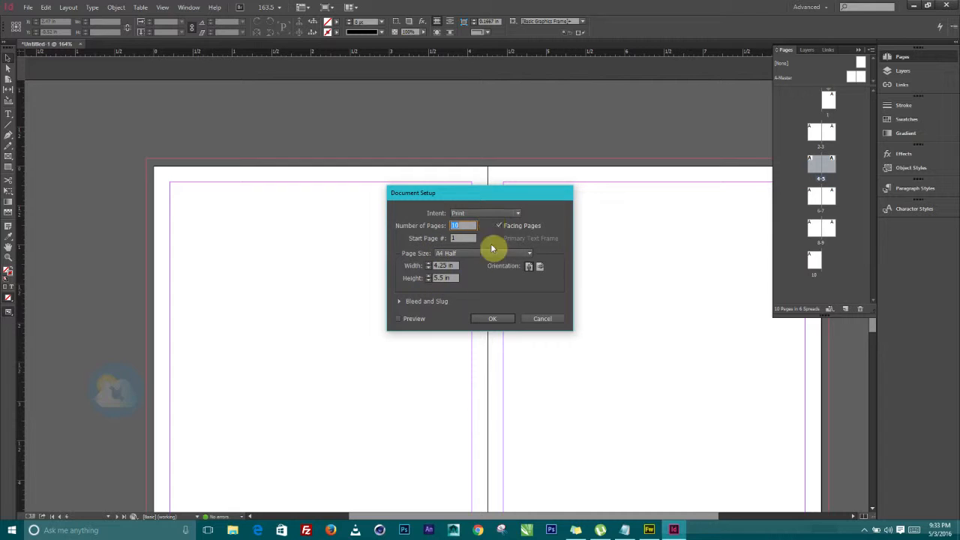
{"action": "left_click", "coordinate": [403, 304]}
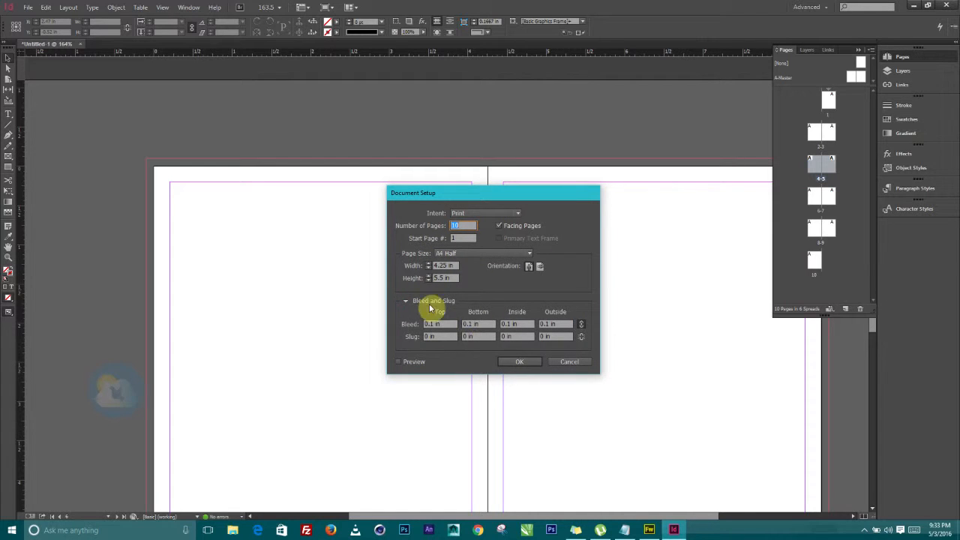
{"action": "left_click", "coordinate": [564, 362]}
Step: Create a trial A4 Half print document with 10 pages and 3 columns, and close it after looking over its pages
{"action": "left_click", "coordinate": [27, 7]}
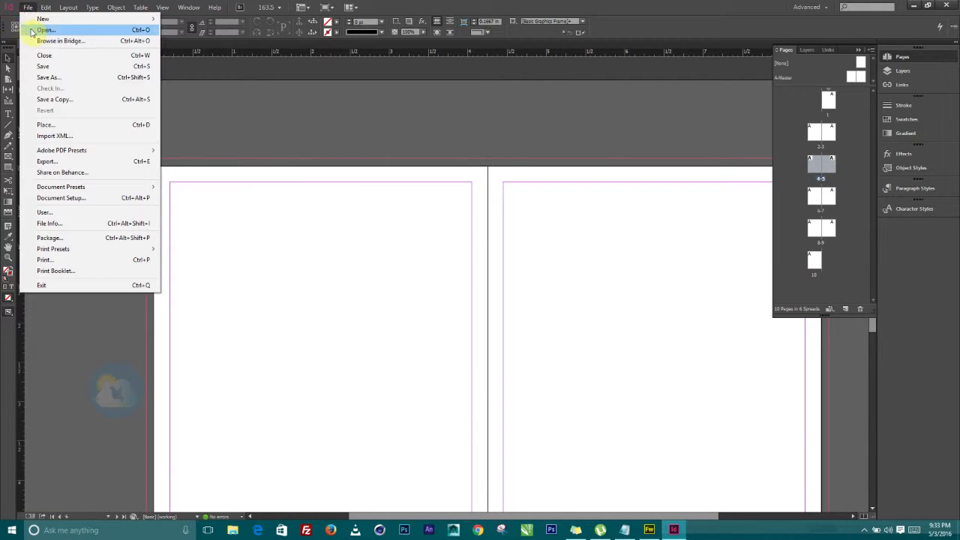
{"action": "mouse_move", "coordinate": [44, 21]}
{"action": "left_click", "coordinate": [197, 20]}
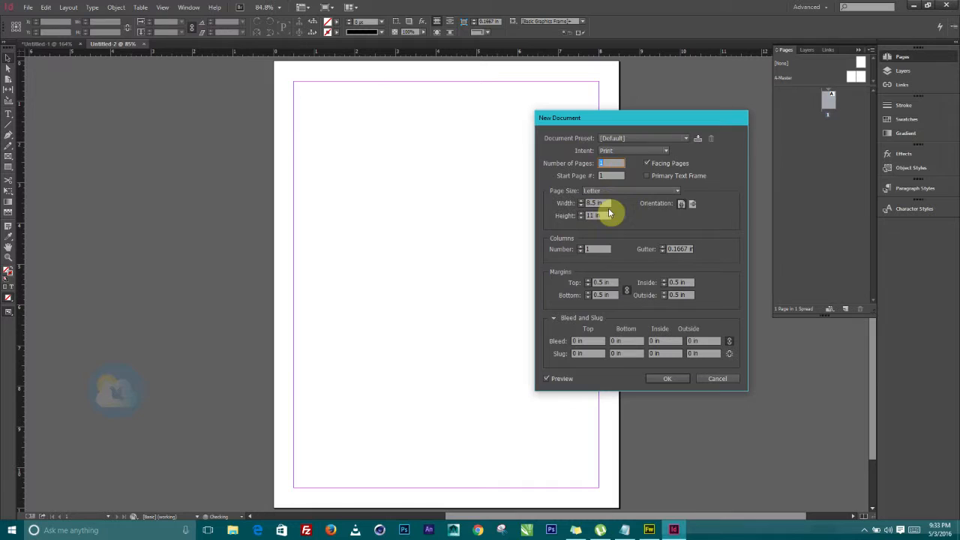
{"action": "left_click", "coordinate": [606, 191]}
{"action": "left_click", "coordinate": [606, 202]}
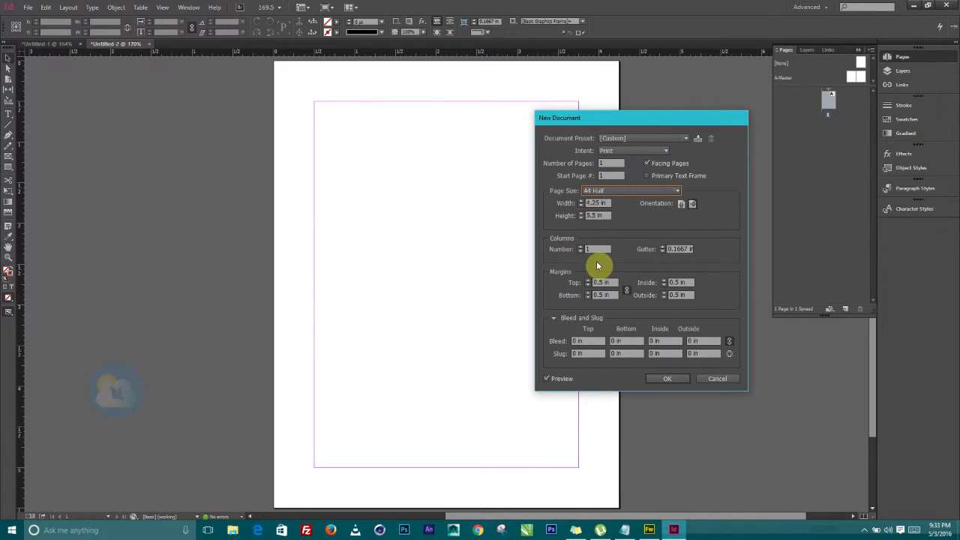
{"action": "left_click", "coordinate": [580, 246]}
{"action": "left_click", "coordinate": [580, 247]}
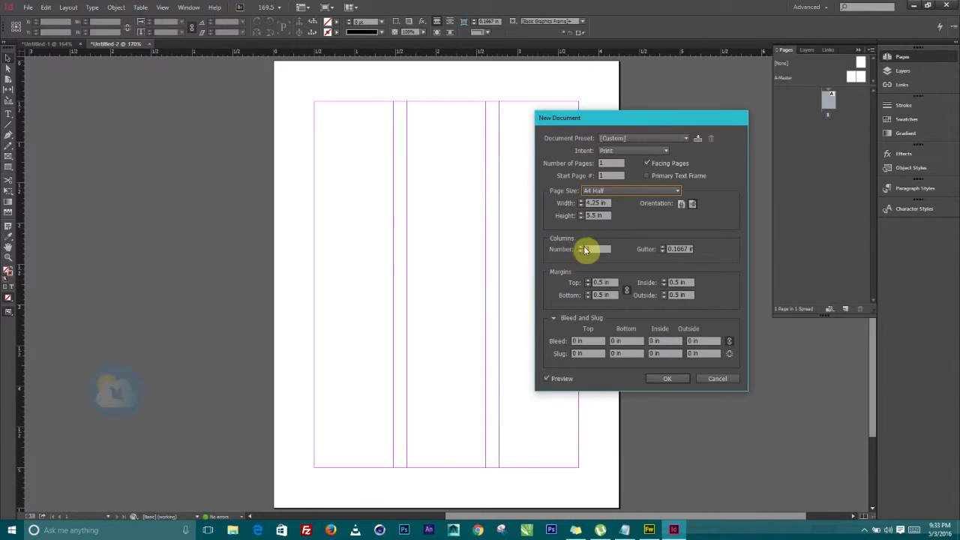
{"action": "double_click", "coordinate": [608, 163]}
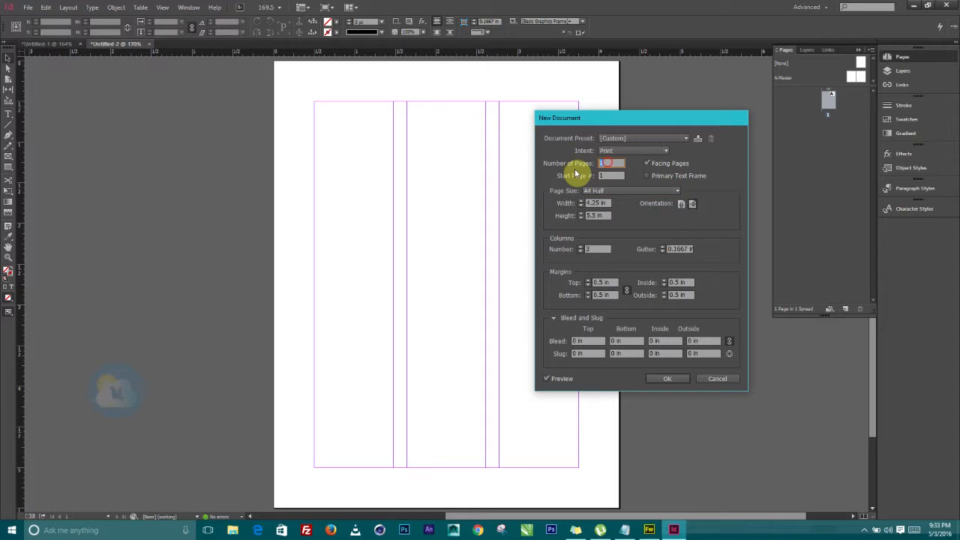
{"action": "left_click", "coordinate": [659, 382]}
{"action": "scroll", "coordinate": [455, 317], "scroll_direction": "down", "scroll_amount": 15}
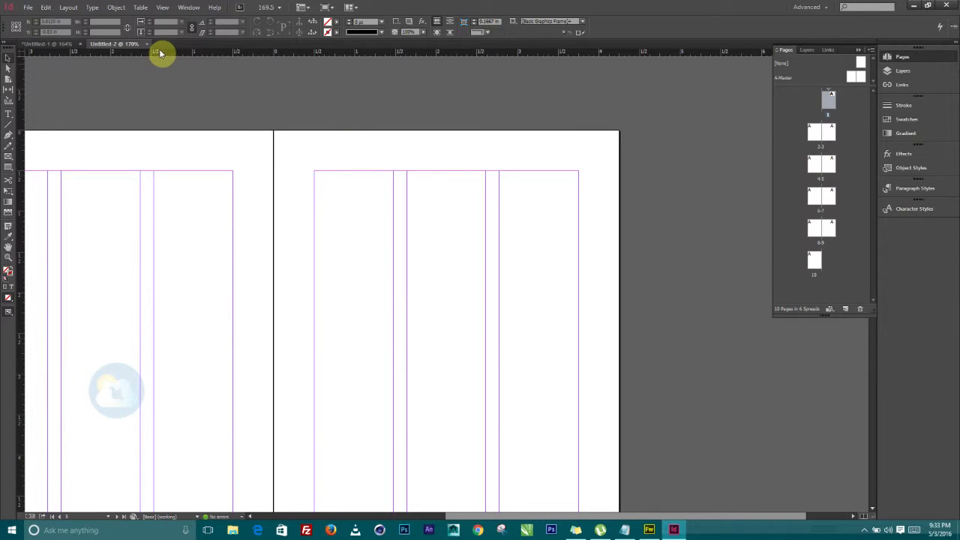
{"action": "left_click", "coordinate": [147, 43]}
Step: Divide the spread of pages 6 and 7 into 3 columns through its Margins and Columns settings
{"action": "scroll", "coordinate": [327, 270], "scroll_direction": "down", "scroll_amount": 10}
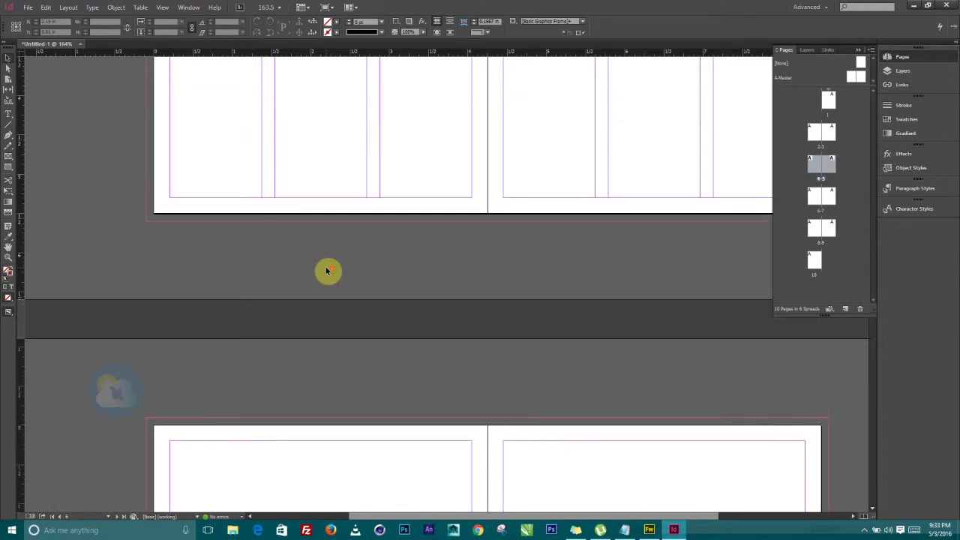
{"action": "scroll", "coordinate": [328, 270], "scroll_direction": "up", "scroll_amount": 3}
{"action": "scroll", "coordinate": [328, 270], "scroll_direction": "down", "scroll_amount": 3}
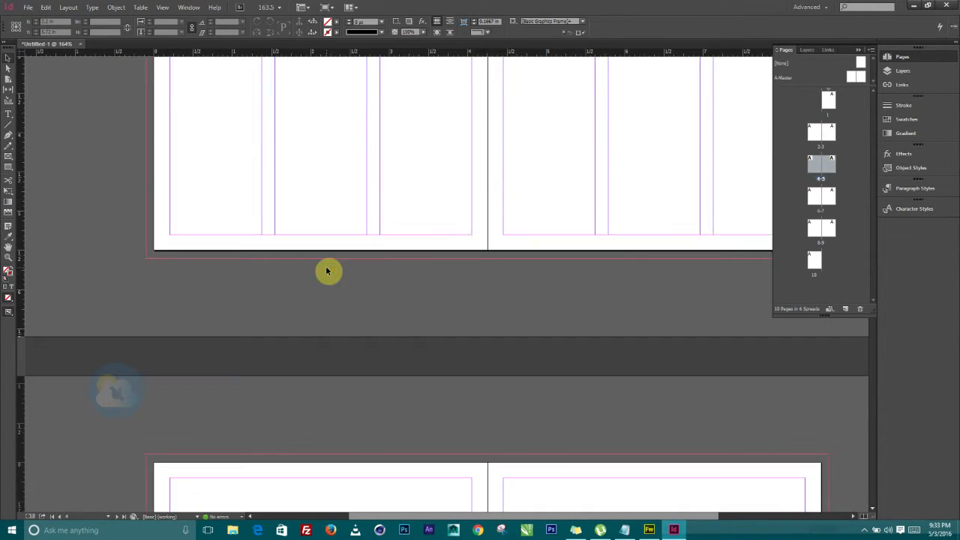
{"action": "scroll", "coordinate": [255, 235], "scroll_direction": "down", "scroll_amount": 3}
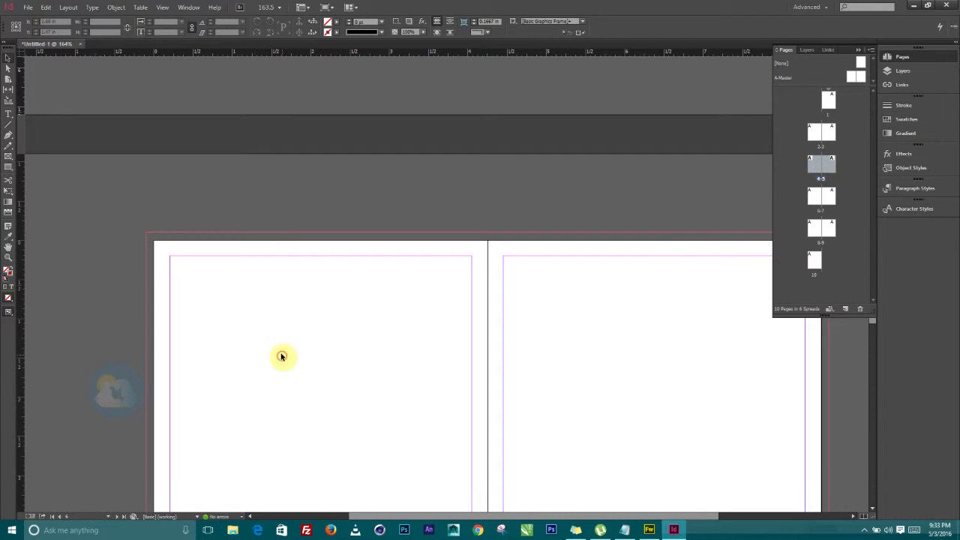
{"action": "left_click", "coordinate": [67, 9]}
{"action": "left_click", "coordinate": [99, 30]}
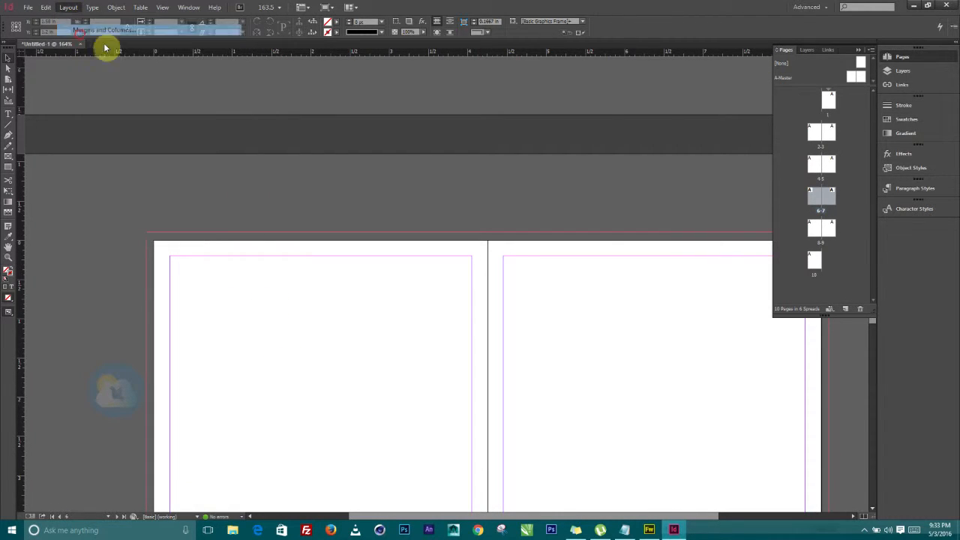
{"action": "left_click", "coordinate": [398, 197]}
{"action": "left_click", "coordinate": [398, 197]}
{"action": "left_click", "coordinate": [533, 200]}
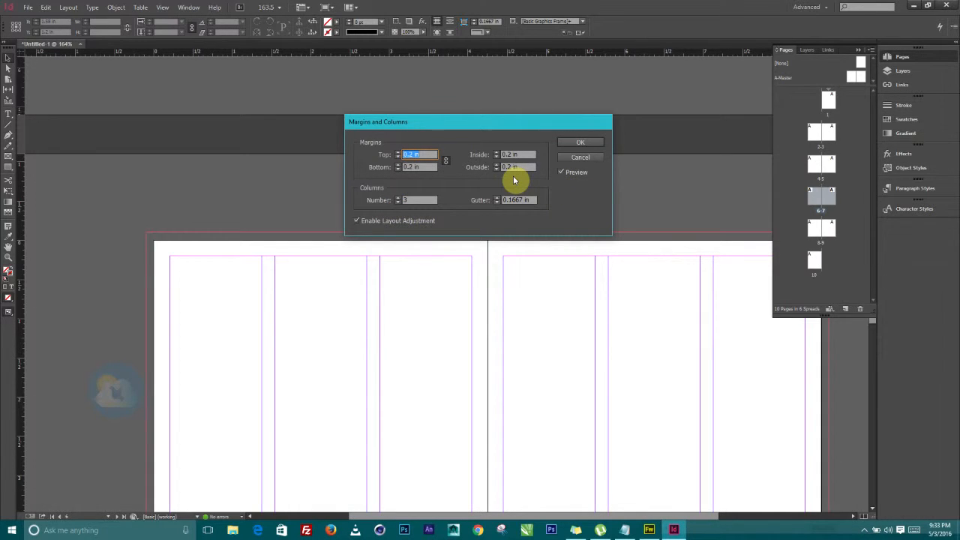
{"action": "left_click", "coordinate": [573, 147]}
Step: Divide the spread of pages 8 and 9 into 3 columns through its Margins and Columns settings
{"action": "scroll", "coordinate": [398, 373], "scroll_direction": "down", "scroll_amount": 5}
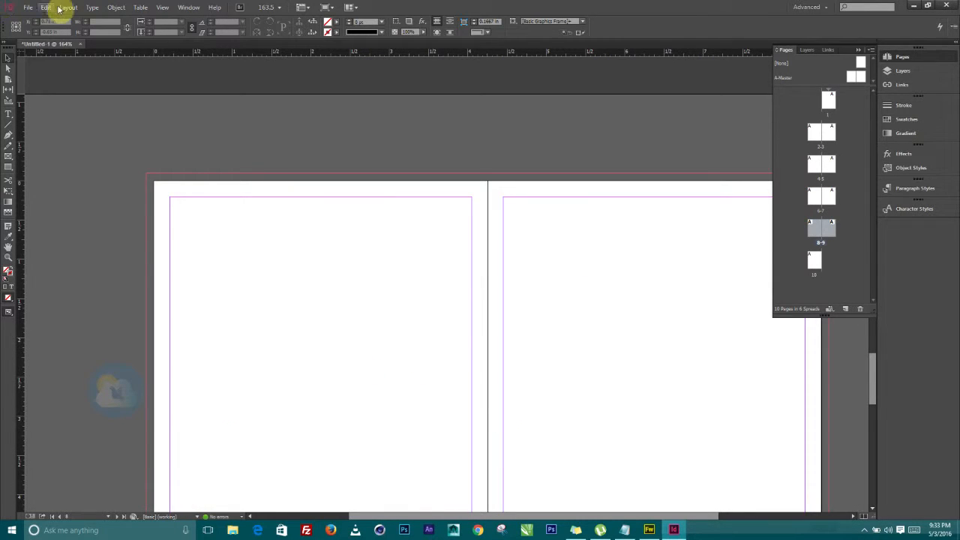
{"action": "left_click", "coordinate": [68, 7]}
{"action": "left_click", "coordinate": [77, 30]}
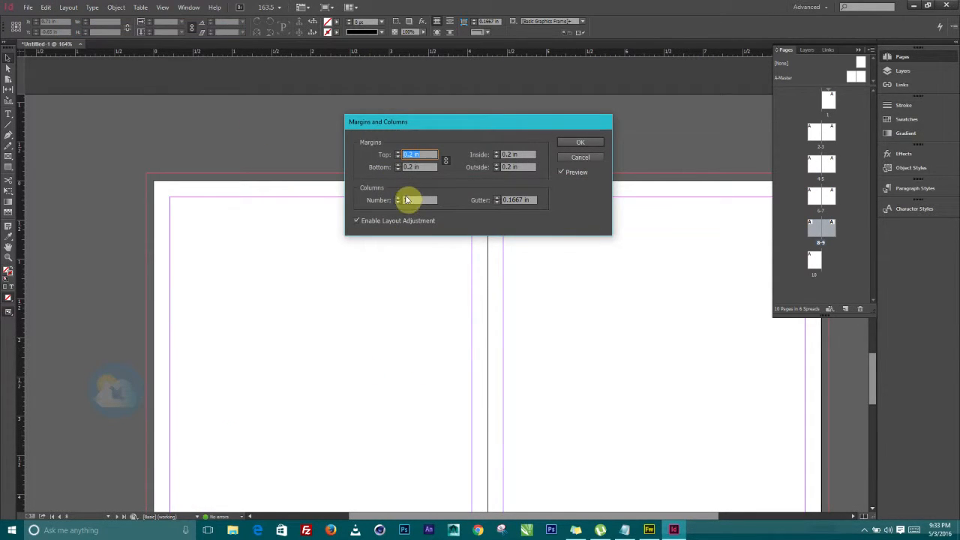
{"action": "left_click", "coordinate": [397, 198]}
{"action": "left_click", "coordinate": [398, 197]}
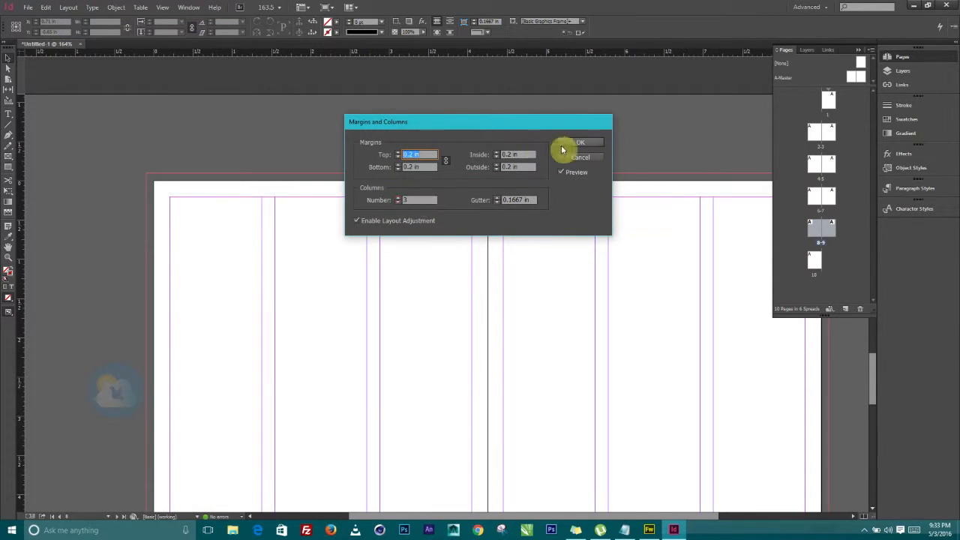
{"action": "left_click", "coordinate": [563, 144]}
Step: Divide page 10 into 3 columns through its Margins and Columns settings
{"action": "scroll", "coordinate": [438, 267], "scroll_direction": "down", "scroll_amount": 3}
{"action": "scroll", "coordinate": [438, 267], "scroll_direction": "down", "scroll_amount": 3}
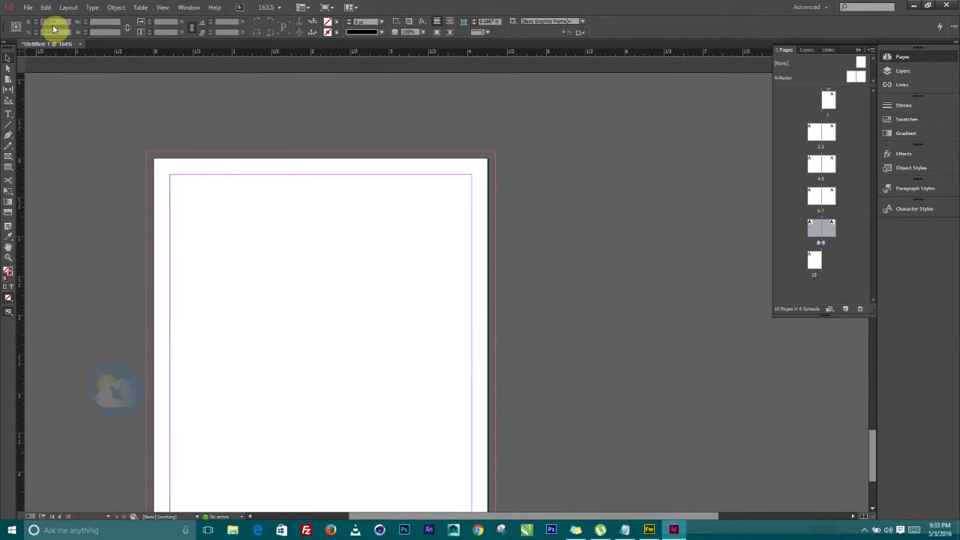
{"action": "left_click", "coordinate": [198, 209]}
{"action": "left_click", "coordinate": [68, 7]}
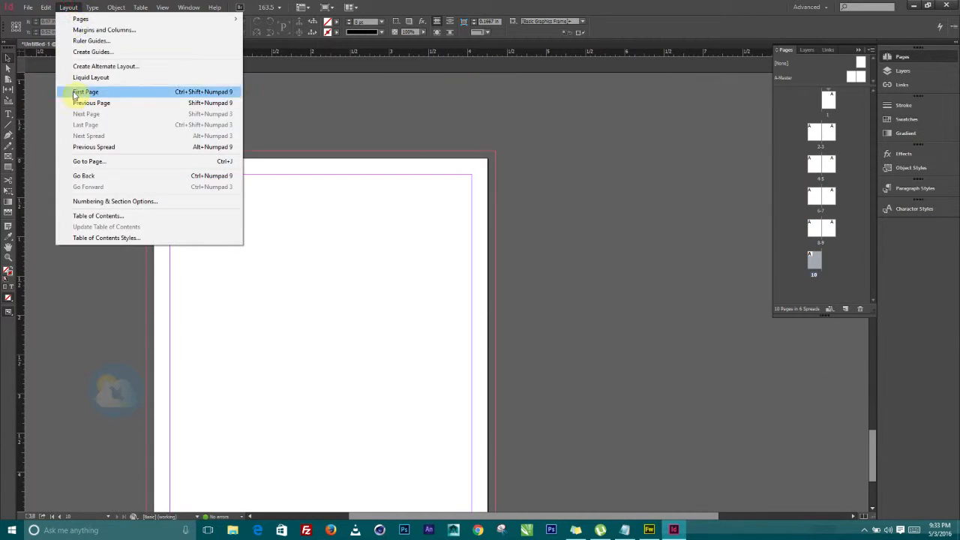
{"action": "left_click", "coordinate": [90, 30]}
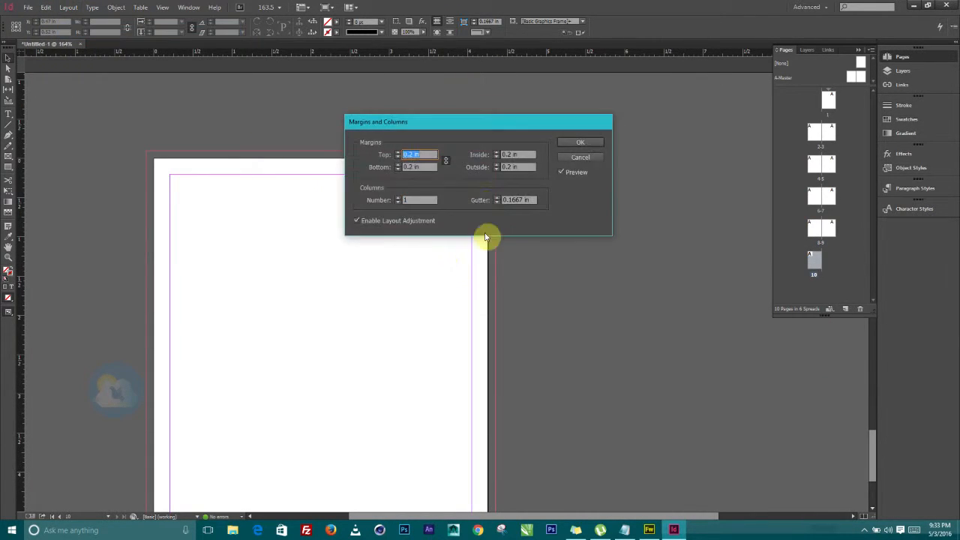
{"action": "left_click", "coordinate": [398, 198]}
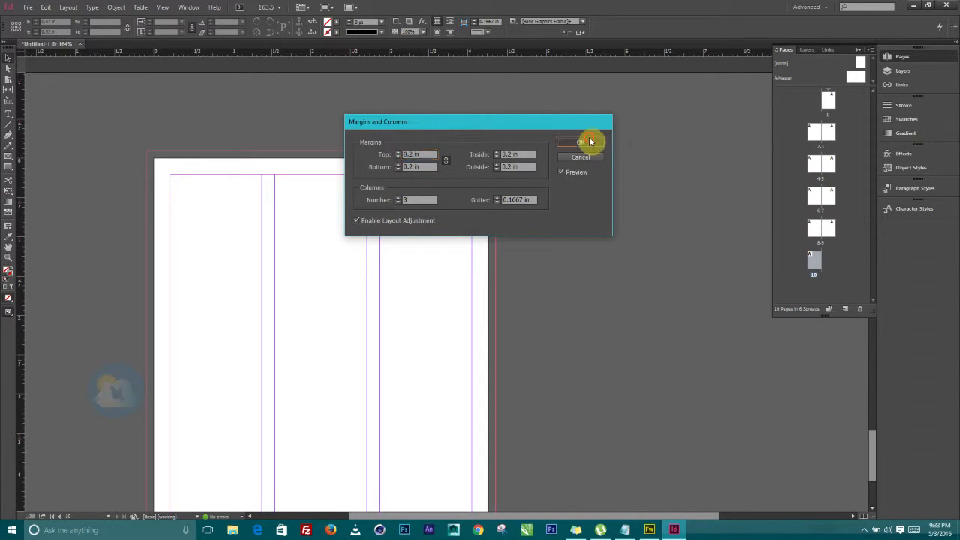
{"action": "left_click", "coordinate": [590, 141]}
Step: Return to page 1 and look over its column layout
{"action": "double_click", "coordinate": [826, 101]}
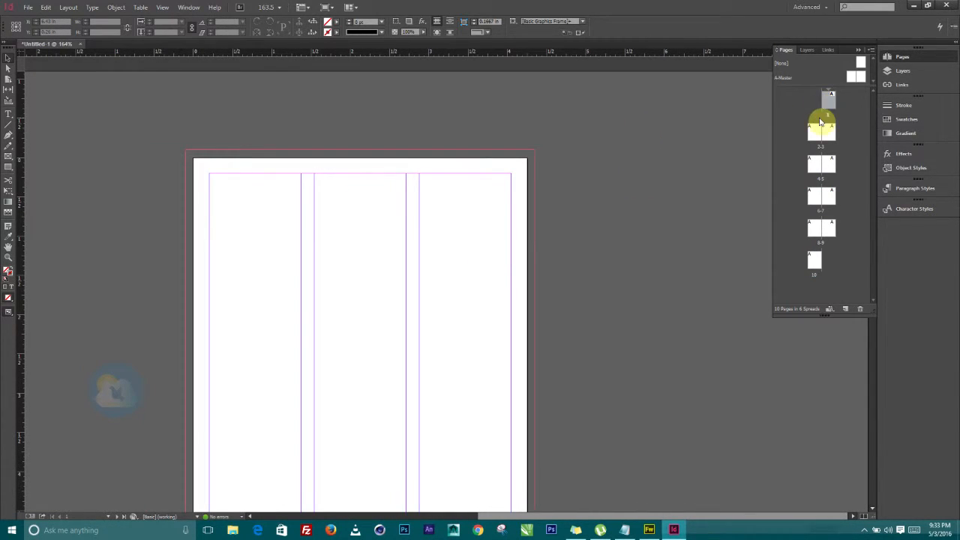
{"action": "scroll", "coordinate": [354, 242], "scroll_direction": "down", "scroll_amount": 3}
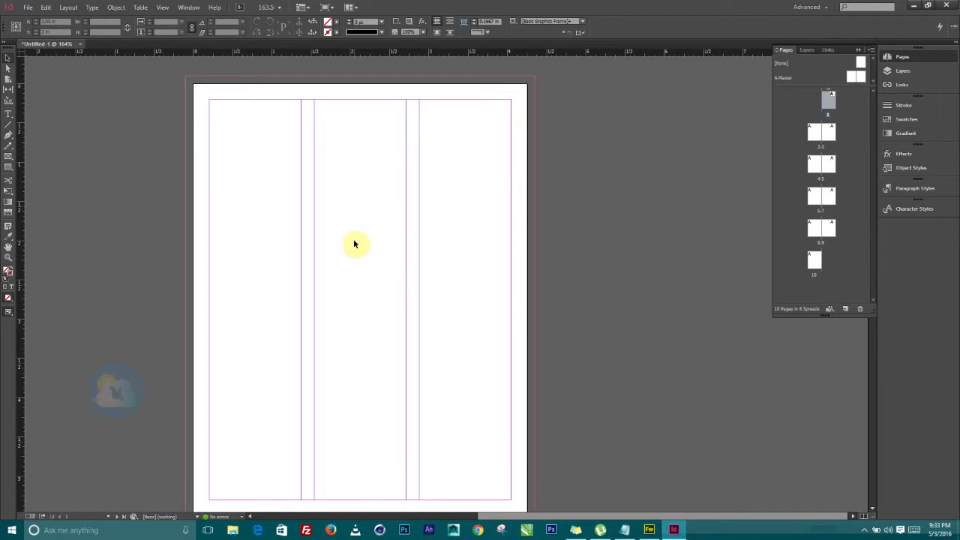
{"action": "scroll", "coordinate": [365, 161], "scroll_direction": "up", "scroll_amount": 1}
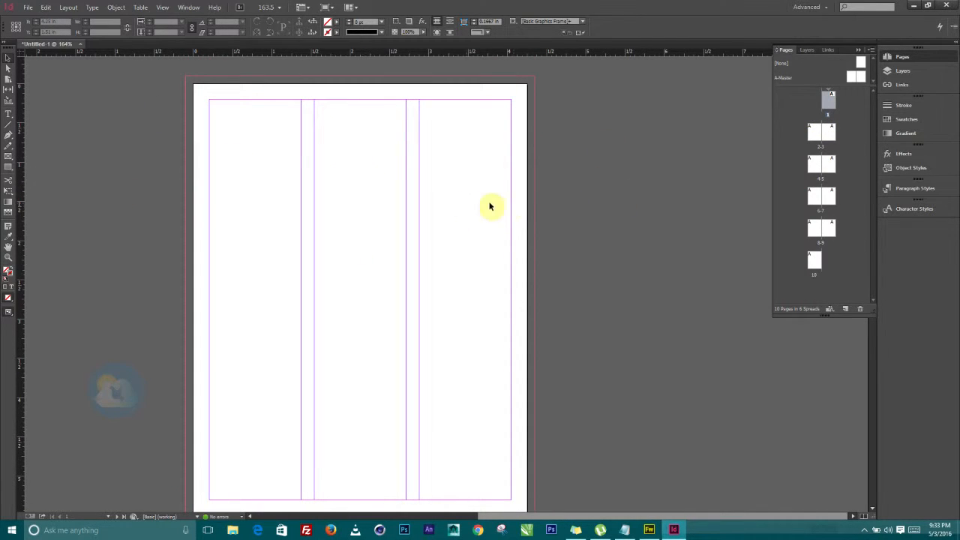
Step: Draw a text frame about 1.17 by 5.1 in that fills the first column of page 1 and start text entry in it
{"action": "left_click_drag", "start_coordinate": [562, 516], "coordinate": [543, 516]}
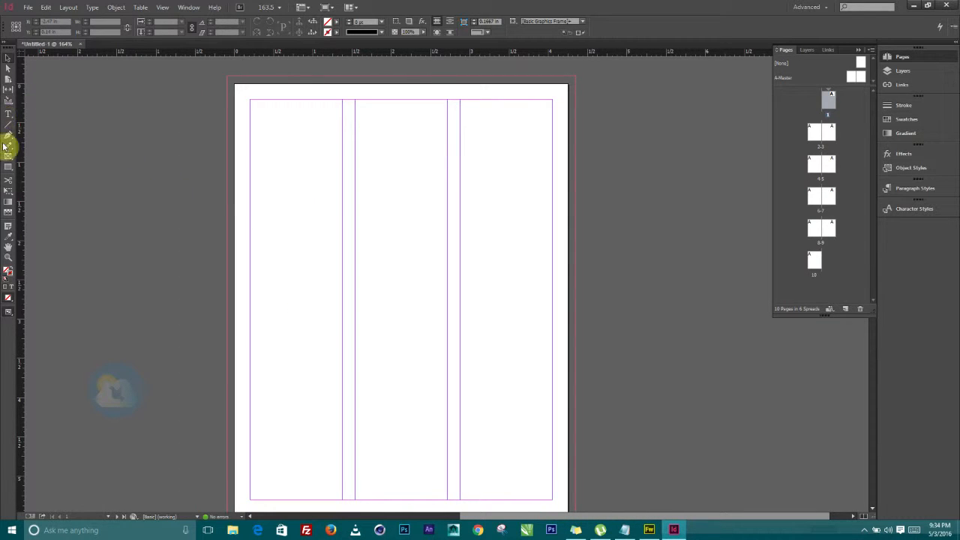
{"action": "left_click", "coordinate": [8, 117]}
{"action": "left_click_drag", "start_coordinate": [255, 103], "coordinate": [342, 501]}
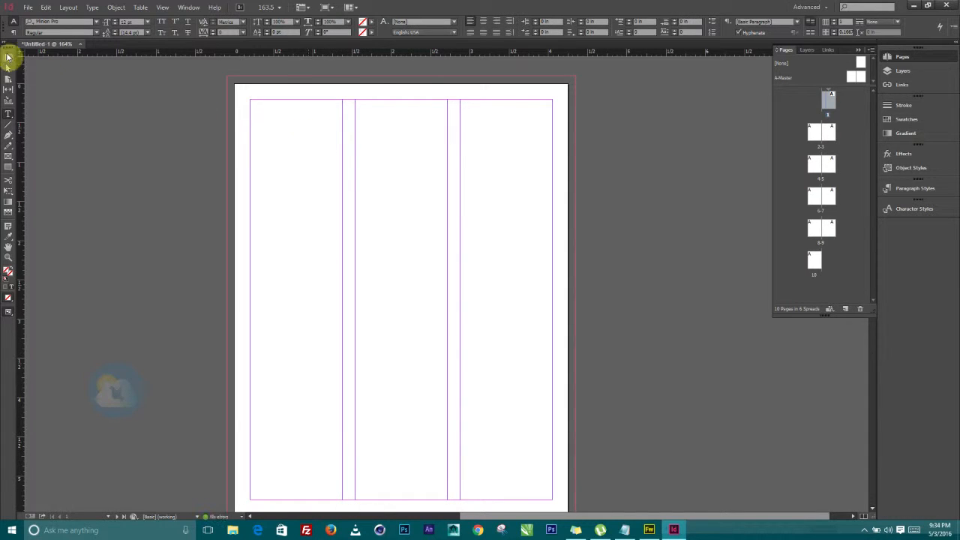
{"action": "left_click", "coordinate": [8, 63]}
{"action": "double_click", "coordinate": [260, 151]}
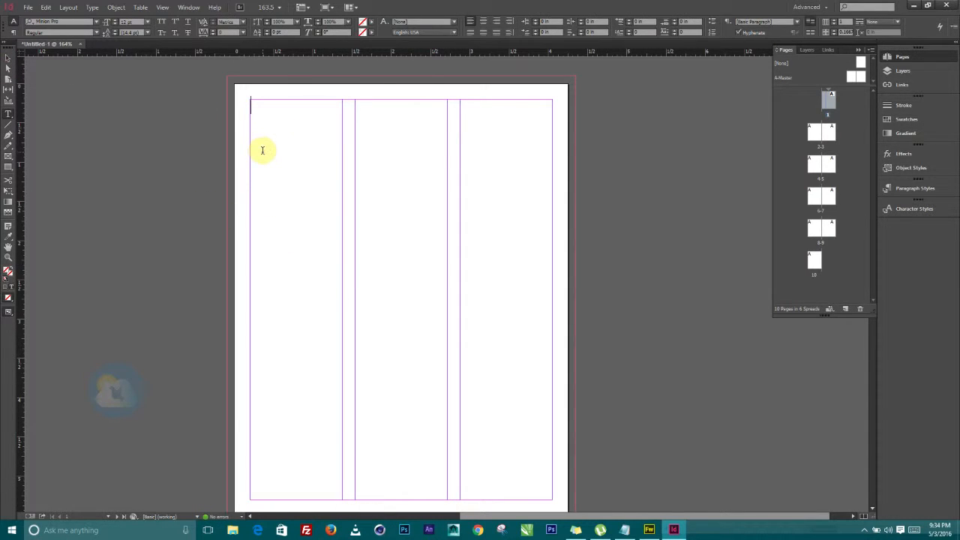
Step: Copy all the placeholder text from the Notepad file and paste it into the first-column text frame in InDesign
{"action": "left_click", "coordinate": [625, 531]}
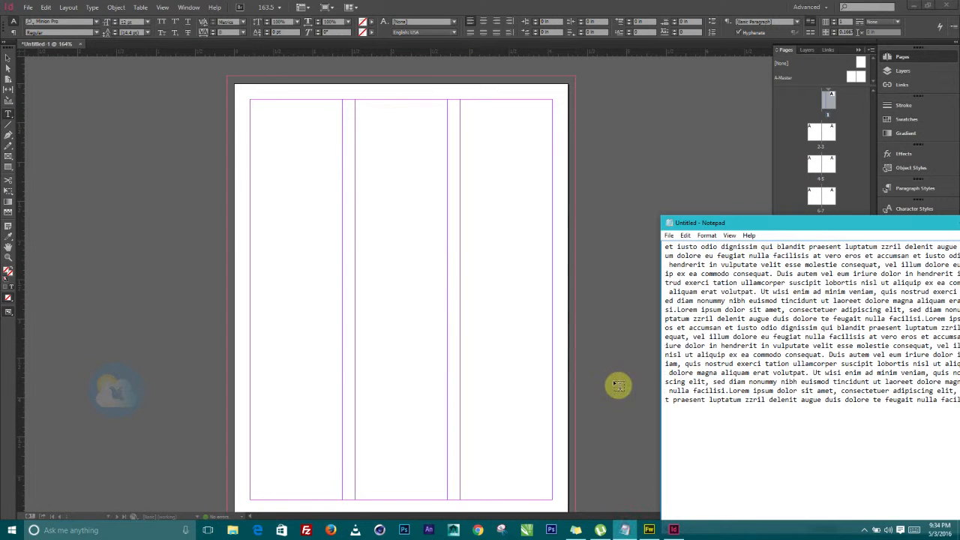
{"action": "key", "text": "ctrl+a"}
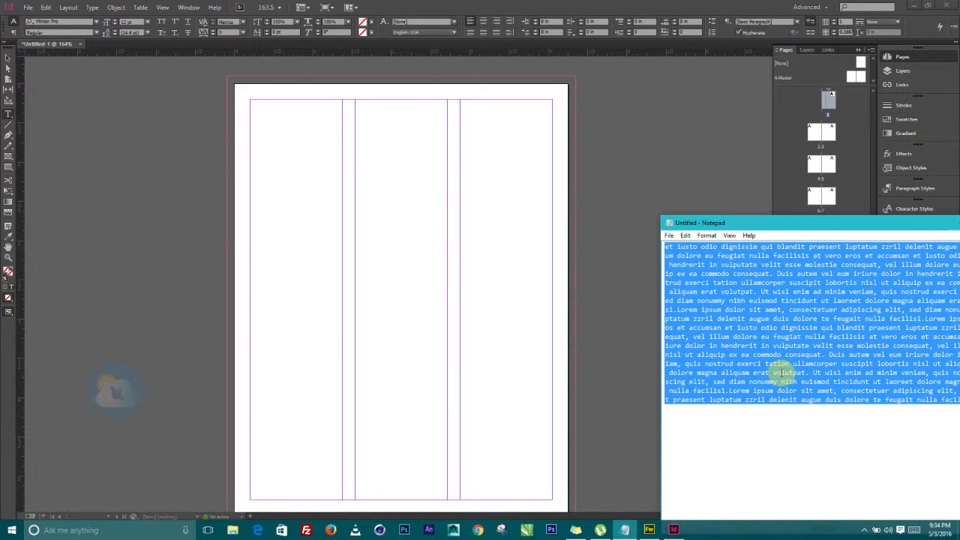
{"action": "left_click", "coordinate": [276, 132]}
{"action": "key", "text": "ctrl+v"}
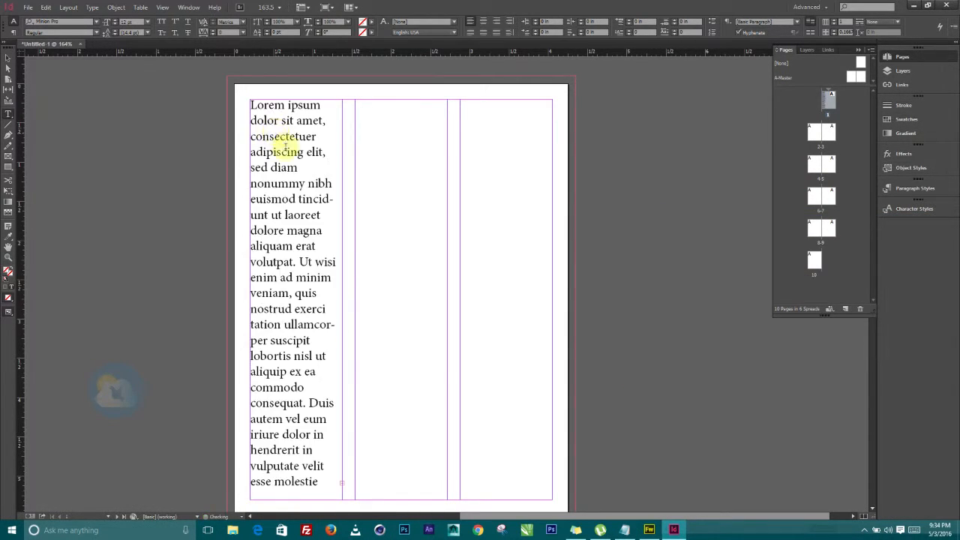
Step: Select all the text of the first-column frame and set its font size to 10 pt
{"action": "scroll", "coordinate": [296, 217], "scroll_direction": "down", "scroll_amount": 3}
{"action": "scroll", "coordinate": [298, 218], "scroll_direction": "up", "scroll_amount": 2}
{"action": "scroll", "coordinate": [290, 195], "scroll_direction": "up", "scroll_amount": 1}
{"action": "scroll", "coordinate": [290, 195], "scroll_direction": "down", "scroll_amount": 1}
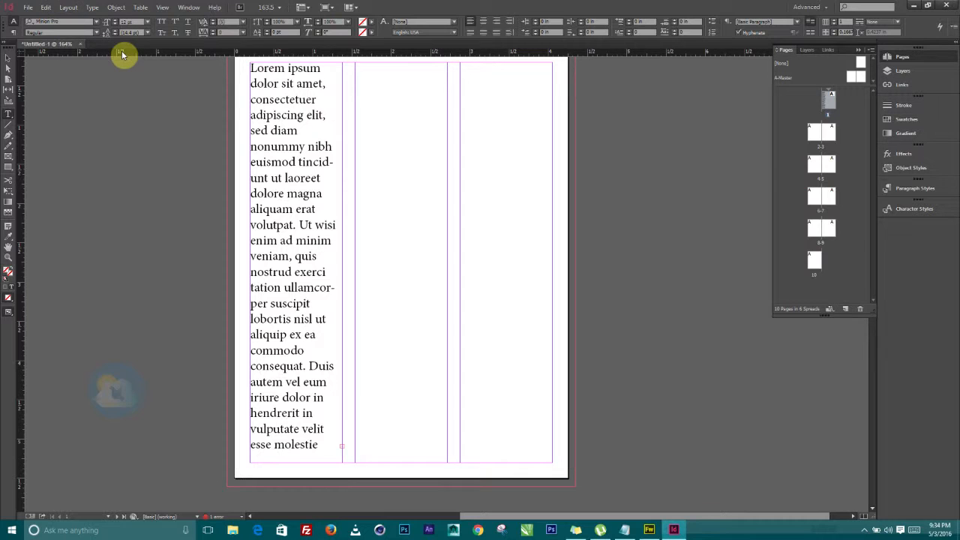
{"action": "scroll", "coordinate": [289, 189], "scroll_direction": "up", "scroll_amount": 2}
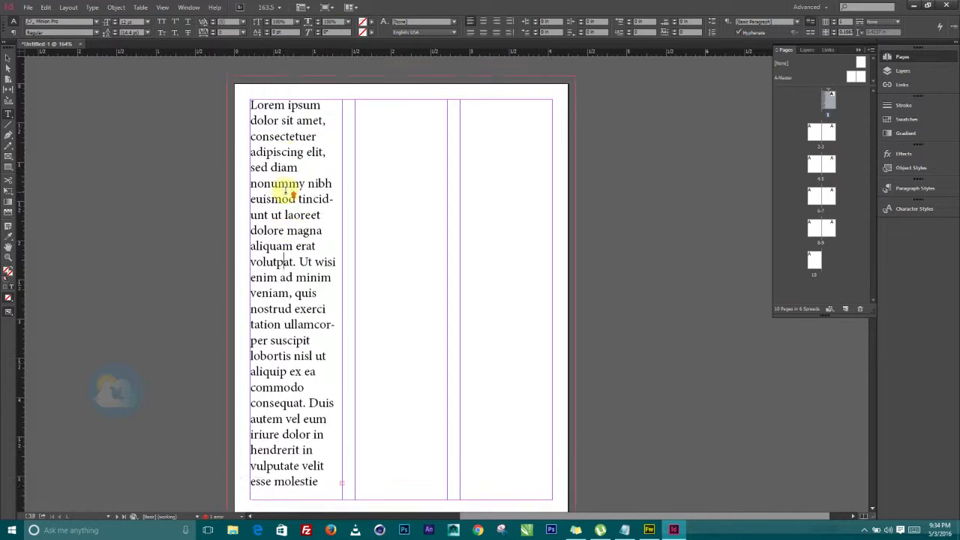
{"action": "key", "text": "ctrl+a"}
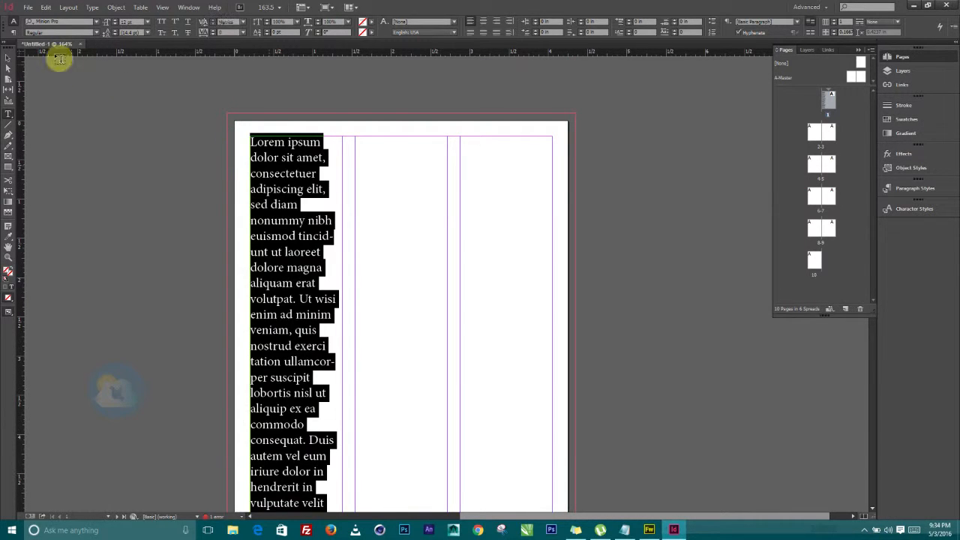
{"action": "left_click", "coordinate": [147, 22]}
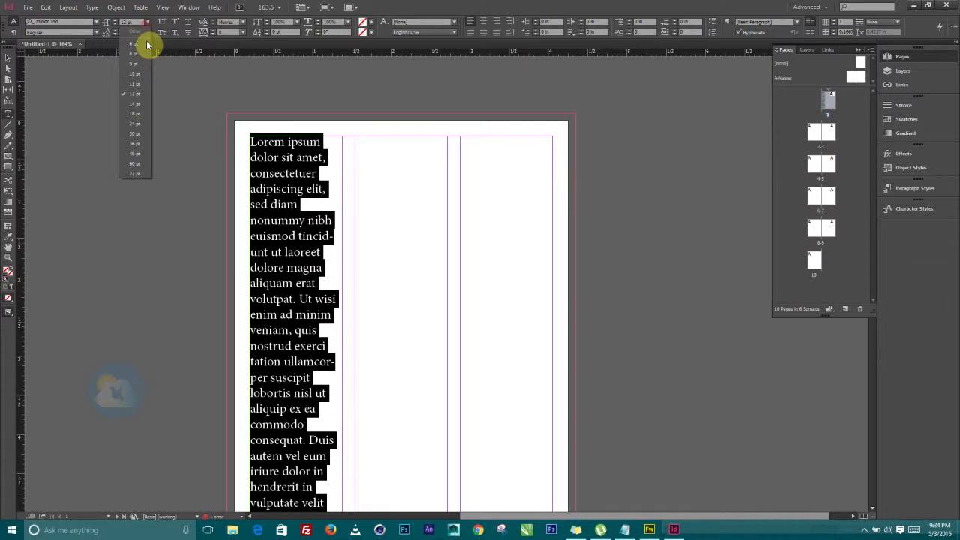
{"action": "left_click", "coordinate": [136, 81]}
{"action": "scroll", "coordinate": [388, 274], "scroll_direction": "down", "scroll_amount": 2}
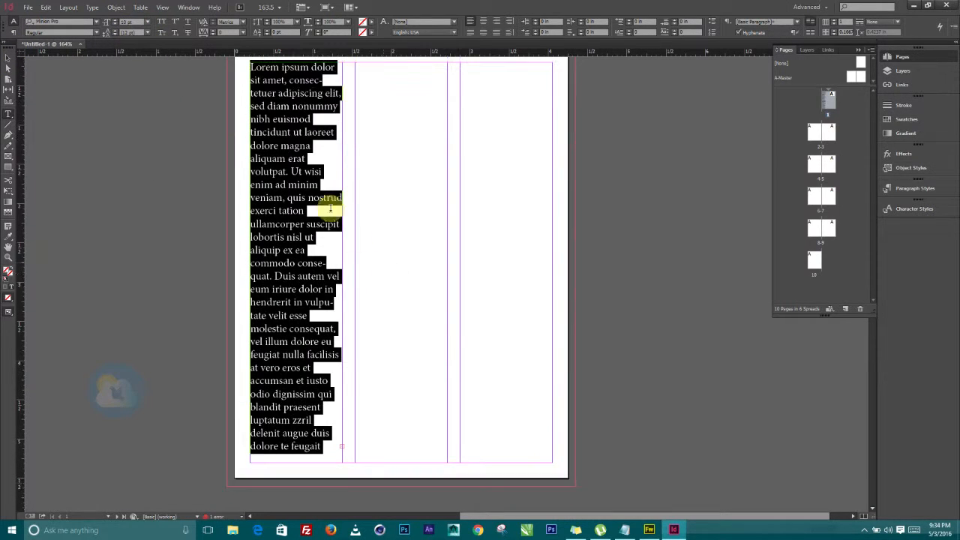
Step: Justify all lines of the selected text and check how it fills the column
{"action": "left_click", "coordinate": [498, 34]}
{"action": "scroll", "coordinate": [290, 208], "scroll_direction": "up", "scroll_amount": 2}
{"action": "scroll", "coordinate": [287, 225], "scroll_direction": "down", "scroll_amount": 3}
{"action": "scroll", "coordinate": [287, 227], "scroll_direction": "up", "scroll_amount": 3}
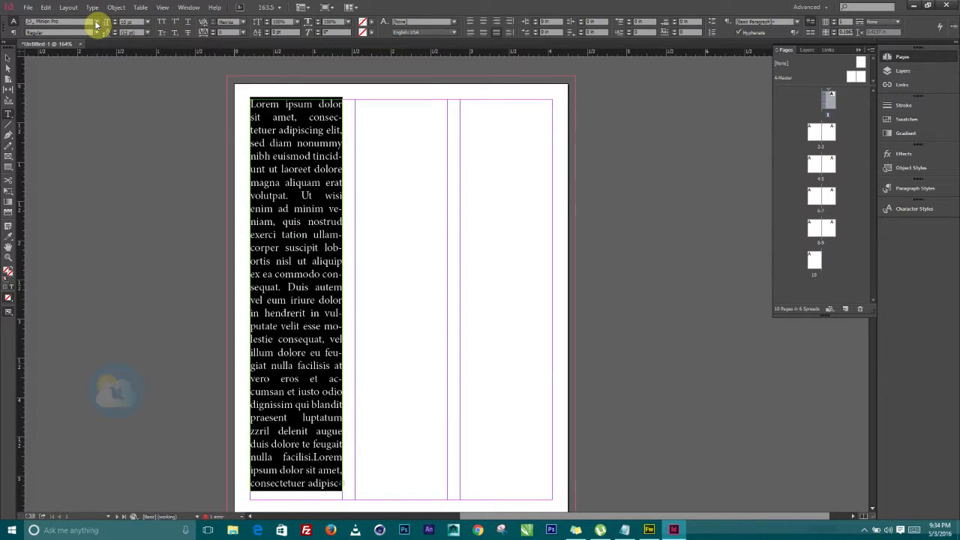
Step: Try the Agency FB and Chiller fonts on the selected text
{"action": "left_click", "coordinate": [96, 21]}
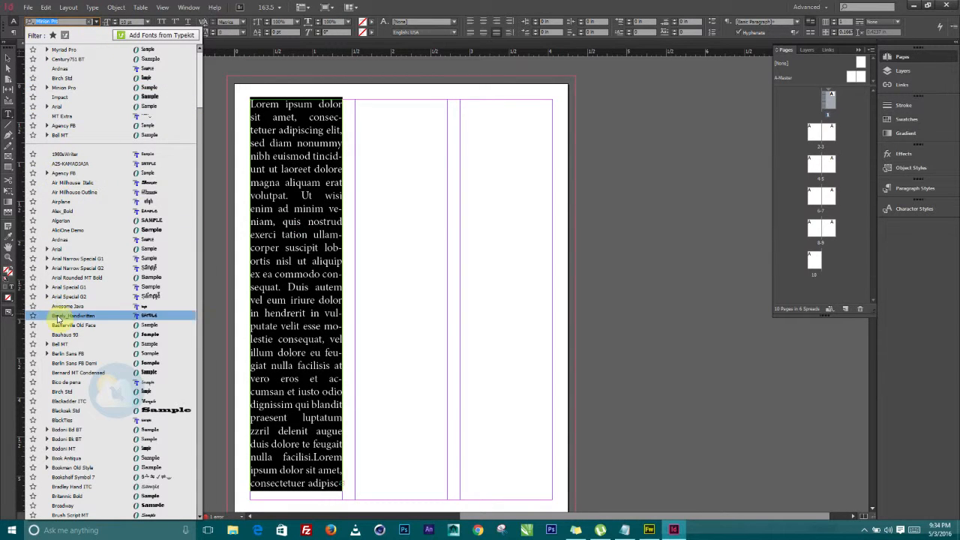
{"action": "left_click", "coordinate": [63, 175]}
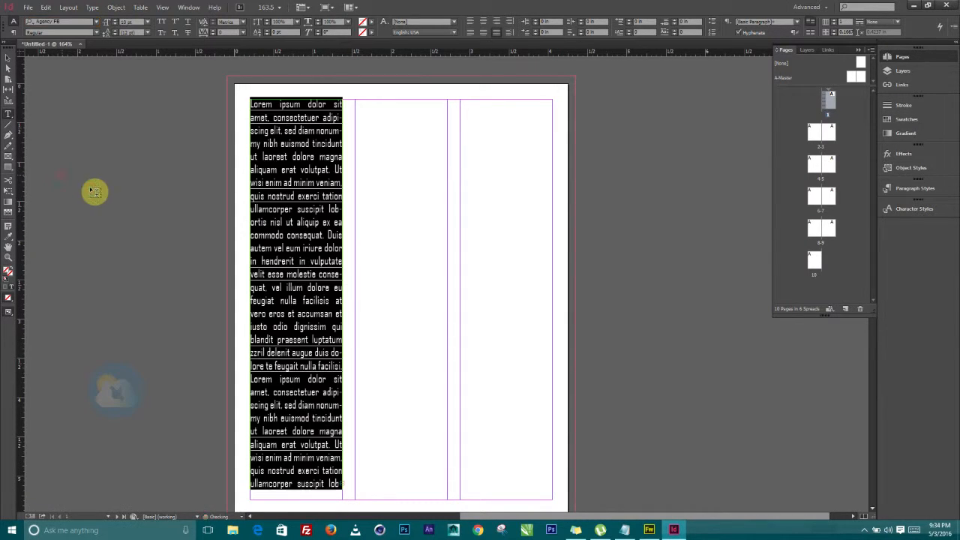
{"action": "left_click", "coordinate": [96, 22]}
{"action": "scroll", "coordinate": [78, 390], "scroll_direction": "down", "scroll_amount": 1}
{"action": "scroll", "coordinate": [81, 480], "scroll_direction": "down", "scroll_amount": 7}
{"action": "scroll", "coordinate": [112, 400], "scroll_direction": "down", "scroll_amount": 3}
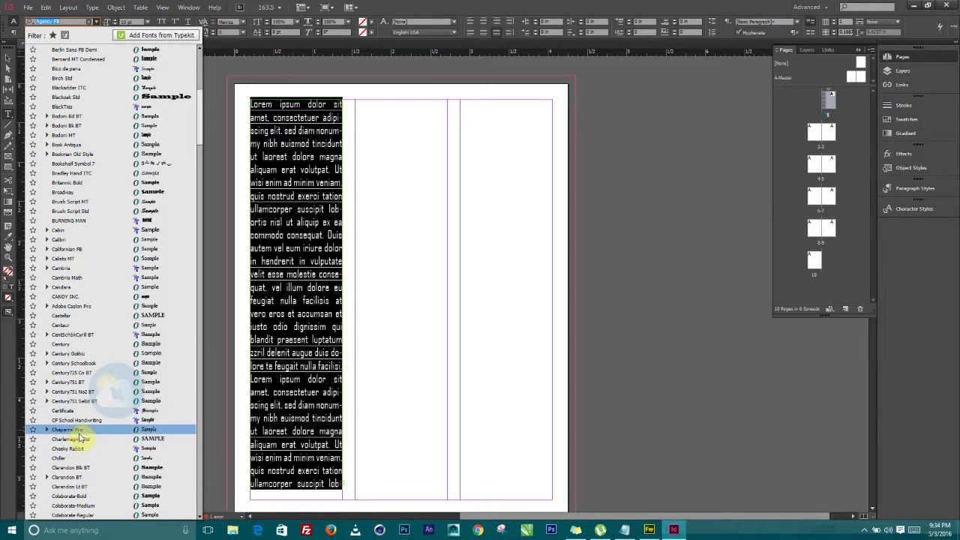
{"action": "left_click", "coordinate": [61, 457]}
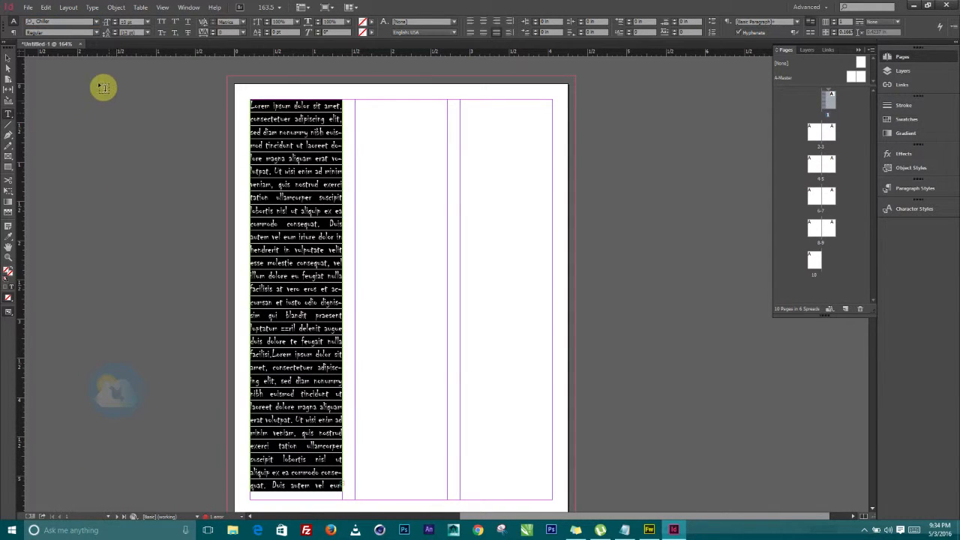
Step: Set the font of the selected text to Arial and deselect it
{"action": "left_click", "coordinate": [98, 23]}
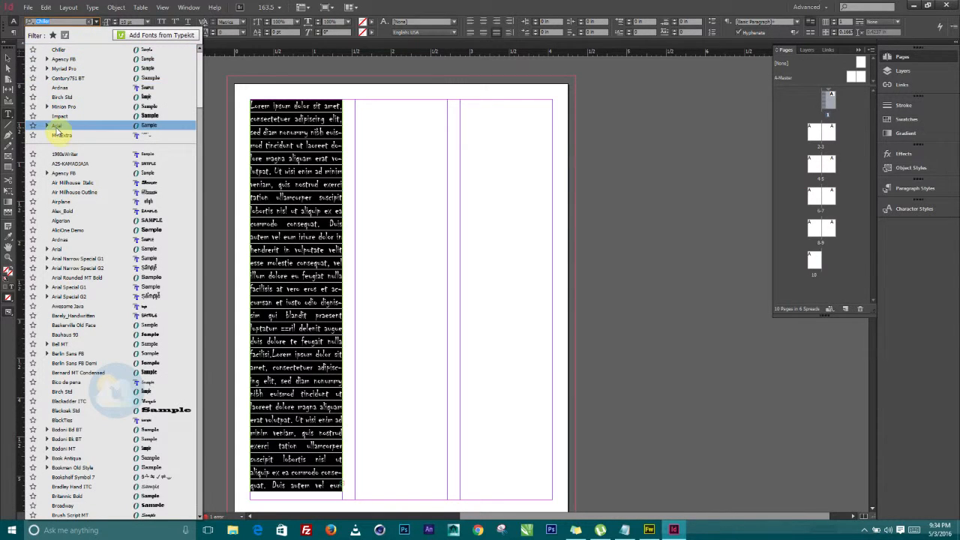
{"action": "left_click", "coordinate": [59, 126]}
{"action": "left_click", "coordinate": [305, 169]}
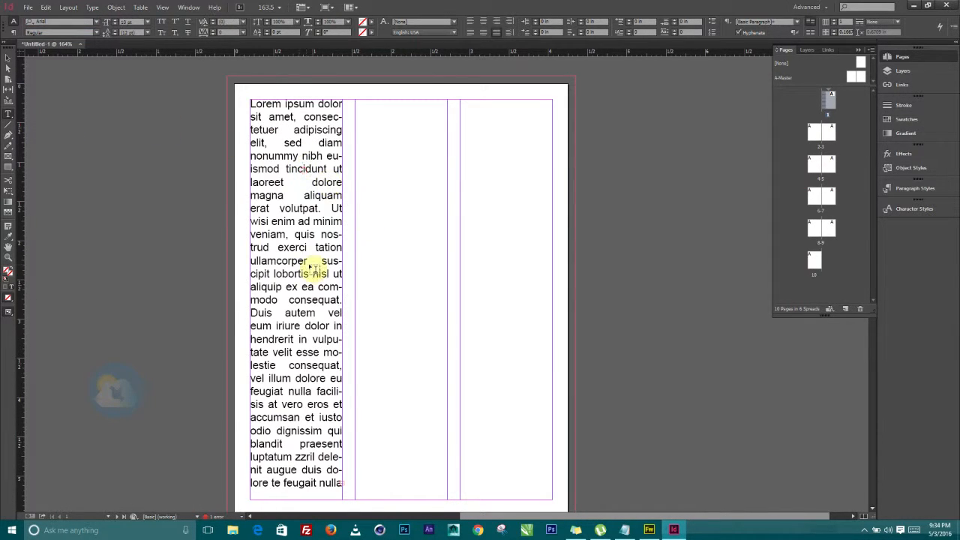
Step: Load the overset text from the first frame and flow it into a linked frame filling page 1's second column
{"action": "left_click", "coordinate": [11, 60]}
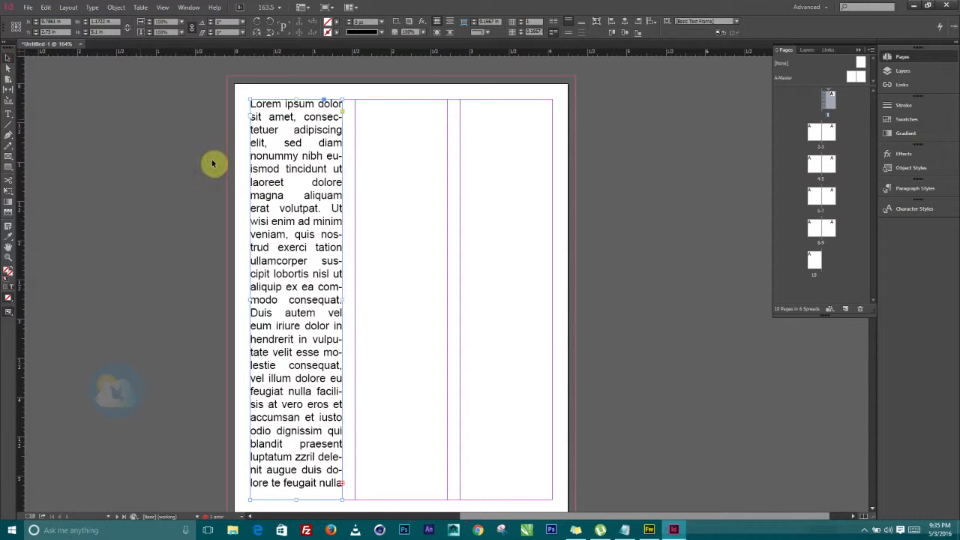
{"action": "scroll", "coordinate": [358, 274], "scroll_direction": "down", "scroll_amount": 3}
{"action": "scroll", "coordinate": [356, 306], "scroll_direction": "up", "scroll_amount": 5}
{"action": "scroll", "coordinate": [350, 318], "scroll_direction": "down", "scroll_amount": 3}
{"action": "scroll", "coordinate": [345, 318], "scroll_direction": "up", "scroll_amount": 2}
{"action": "scroll", "coordinate": [347, 330], "scroll_direction": "down", "scroll_amount": 3}
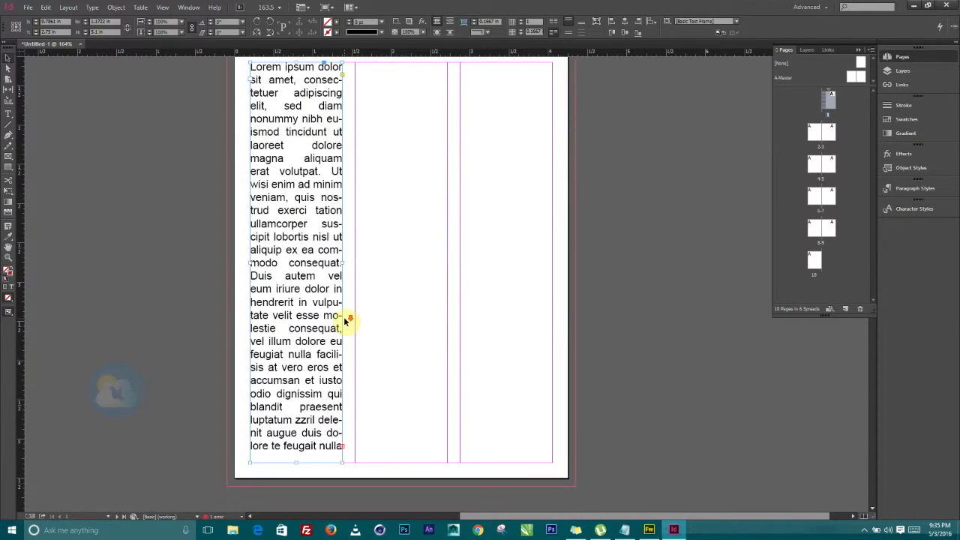
{"action": "scroll", "coordinate": [327, 351], "scroll_direction": "down", "scroll_amount": 3}
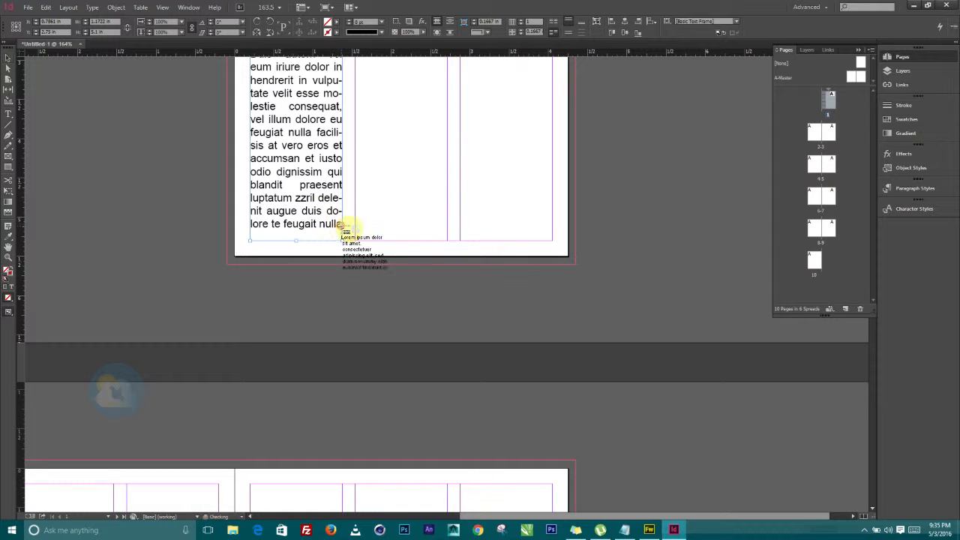
{"action": "scroll", "coordinate": [414, 216], "scroll_direction": "up", "scroll_amount": 6}
{"action": "scroll", "coordinate": [414, 216], "scroll_direction": "down", "scroll_amount": 1}
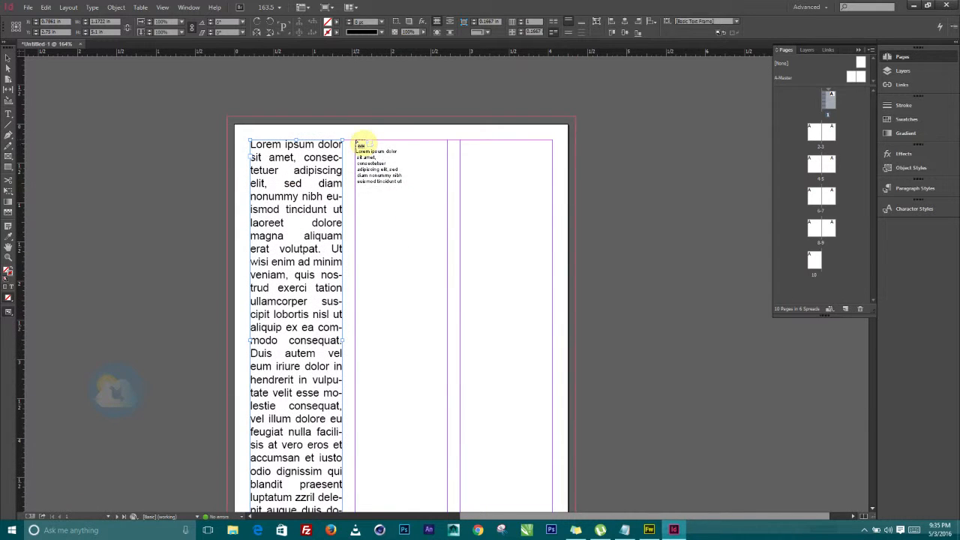
{"action": "left_click_drag", "start_coordinate": [356, 141], "coordinate": [447, 297]}
Step: Show the text threads that link the frames on page 1
{"action": "scroll", "coordinate": [466, 291], "scroll_direction": "up", "scroll_amount": 6}
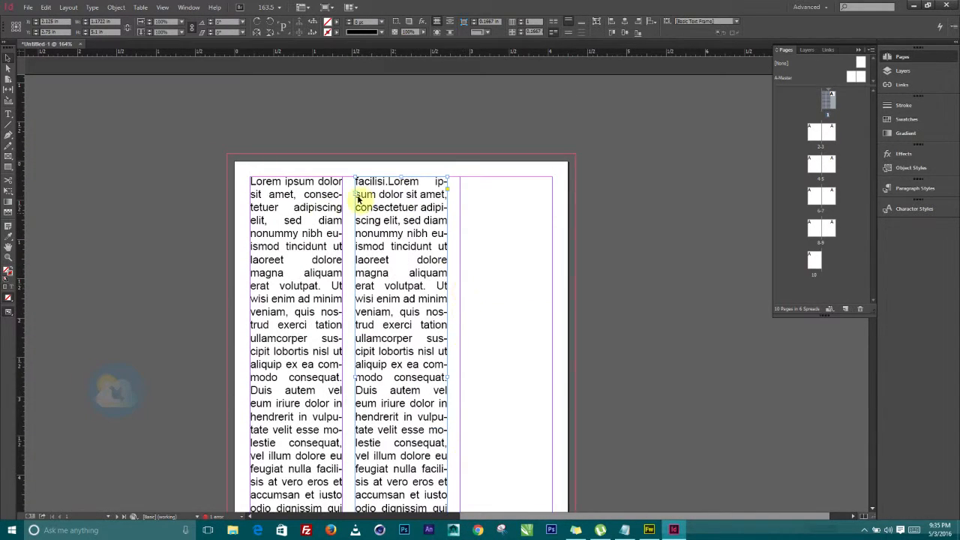
{"action": "scroll", "coordinate": [398, 365], "scroll_direction": "down", "scroll_amount": 6}
{"action": "scroll", "coordinate": [399, 364], "scroll_direction": "up", "scroll_amount": 1}
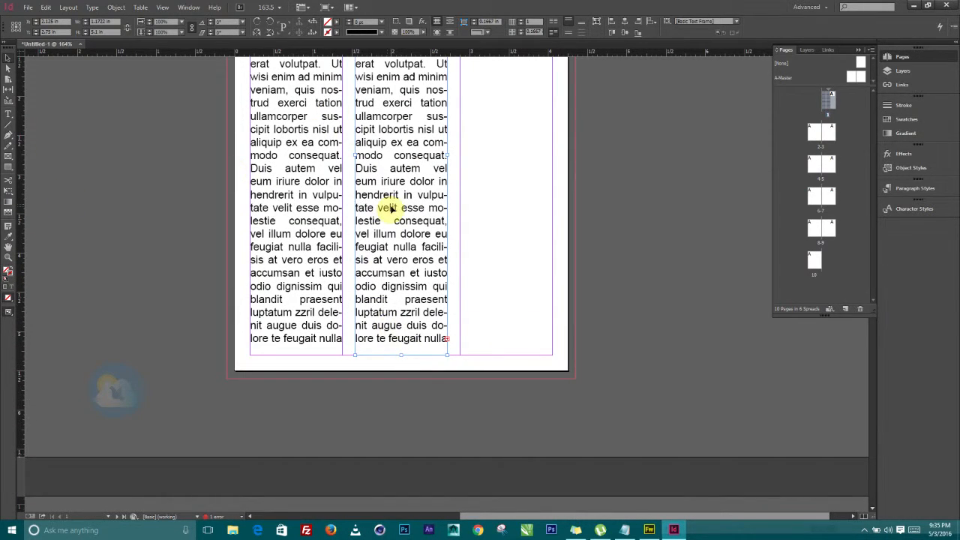
{"action": "scroll", "coordinate": [390, 209], "scroll_direction": "up", "scroll_amount": 2}
{"action": "left_click", "coordinate": [192, 9]}
{"action": "mouse_move", "coordinate": [163, 9]}
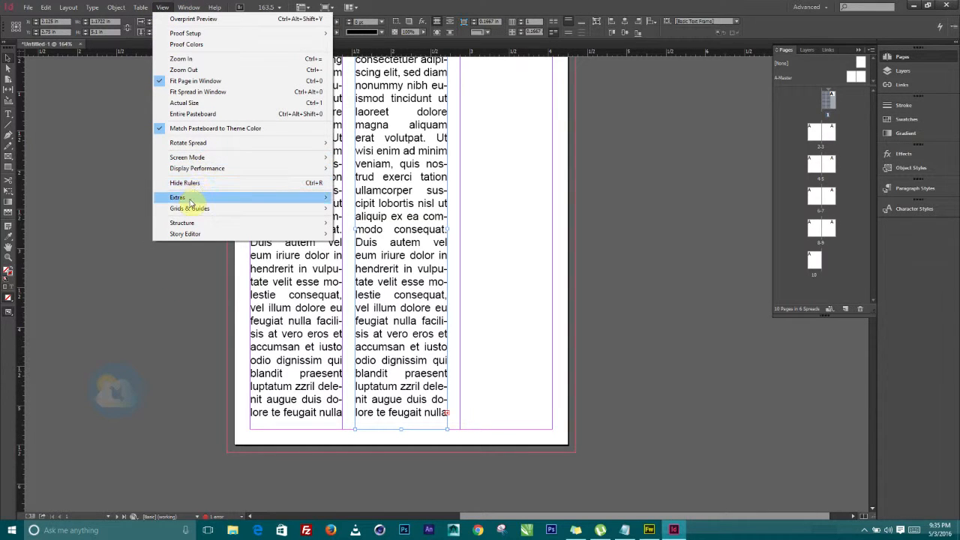
{"action": "mouse_move", "coordinate": [196, 198]}
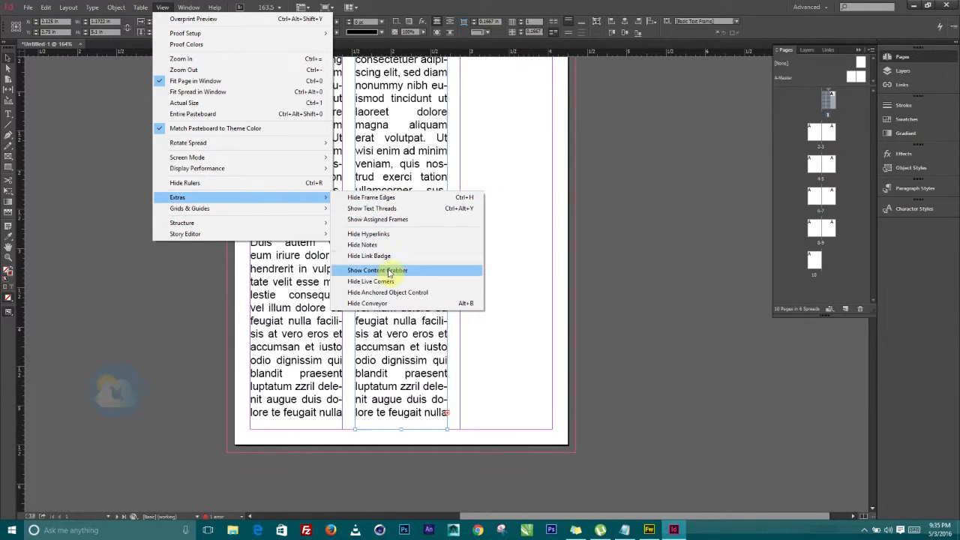
{"action": "left_click", "coordinate": [381, 210]}
{"action": "scroll", "coordinate": [360, 304], "scroll_direction": "up", "scroll_amount": 2}
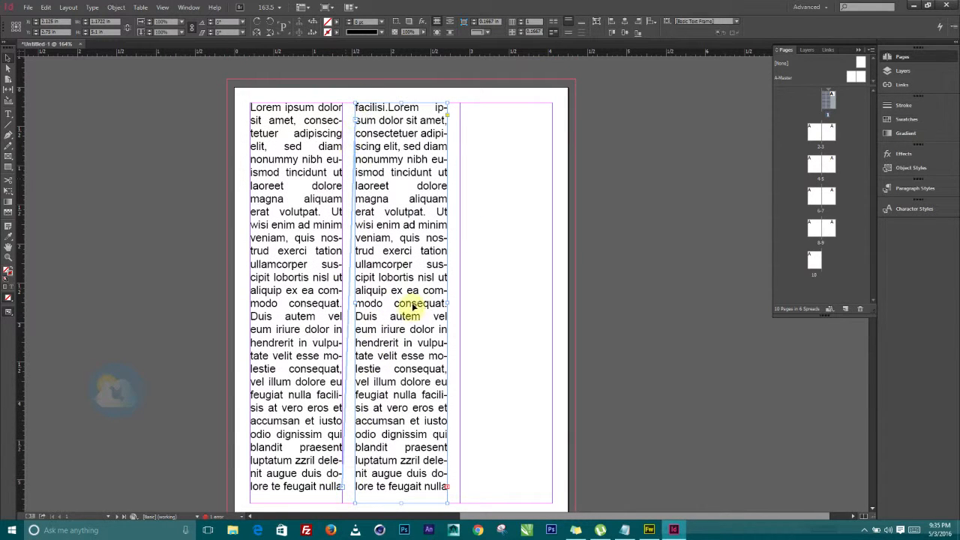
Step: Flow the overset text of the second frame into a linked frame filling page 1's third column
{"action": "scroll", "coordinate": [438, 362], "scroll_direction": "down", "scroll_amount": 5}
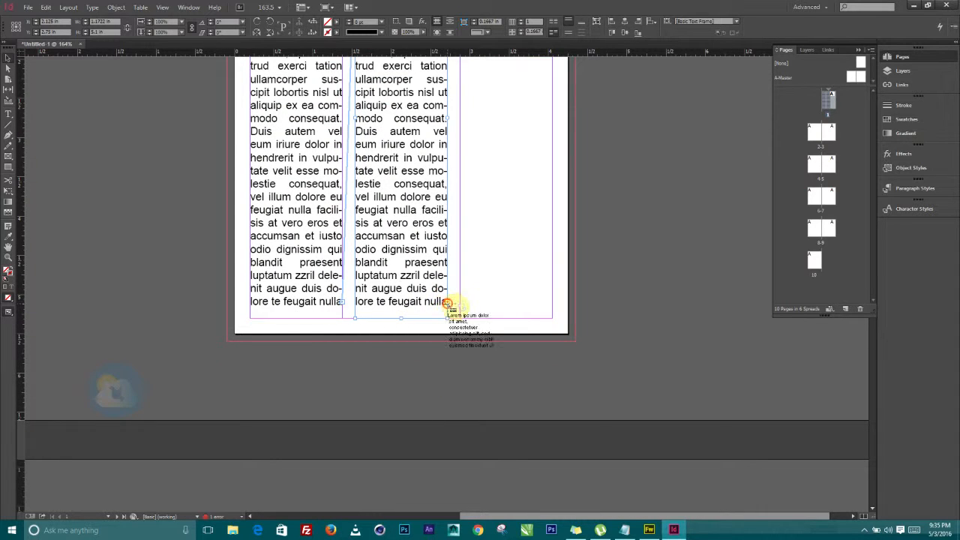
{"action": "scroll", "coordinate": [510, 315], "scroll_direction": "up", "scroll_amount": 7}
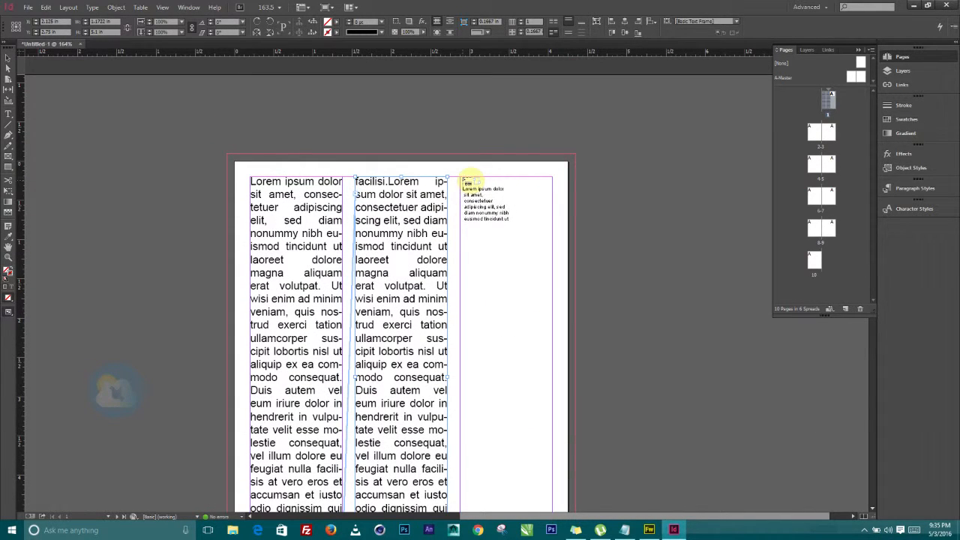
{"action": "left_click_drag", "start_coordinate": [460, 178], "coordinate": [555, 230]}
{"action": "scroll", "coordinate": [574, 246], "scroll_direction": "up", "scroll_amount": 3}
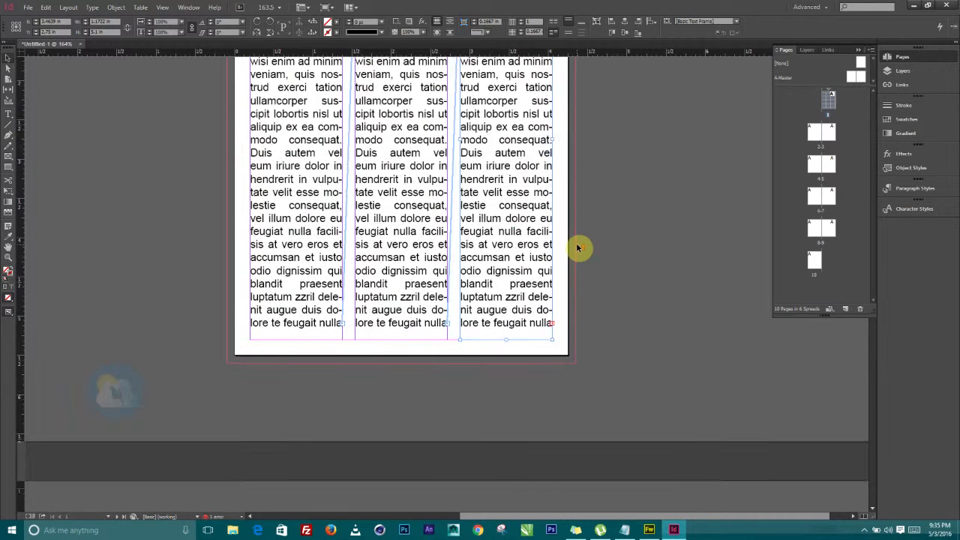
Step: Continue the overset text from page 1's third column in a linked frame filling the first column of page 2
{"action": "scroll", "coordinate": [571, 240], "scroll_direction": "down", "scroll_amount": 5}
{"action": "scroll", "coordinate": [337, 322], "scroll_direction": "down", "scroll_amount": 10}
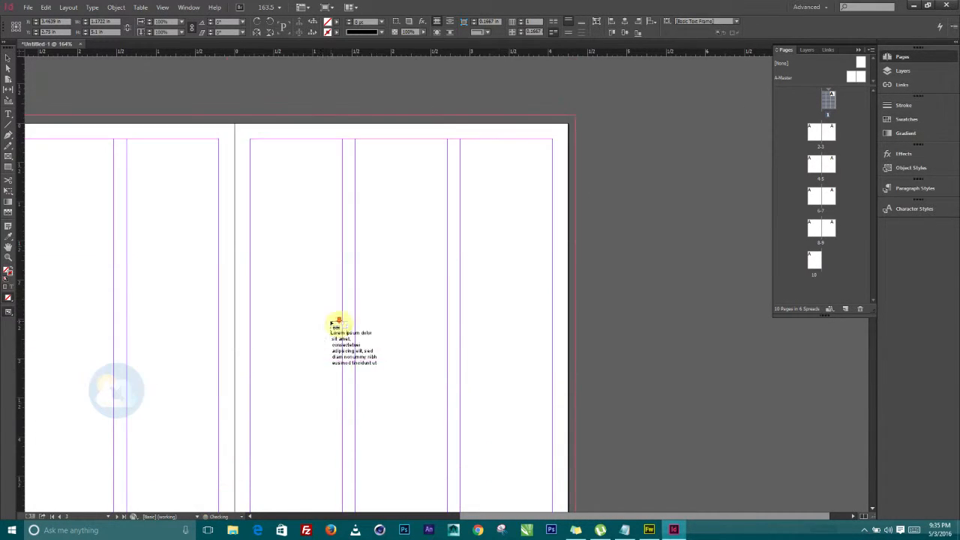
{"action": "scroll", "coordinate": [225, 368], "scroll_direction": "up", "scroll_amount": 2}
{"action": "left_click_drag", "start_coordinate": [479, 516], "coordinate": [375, 515]}
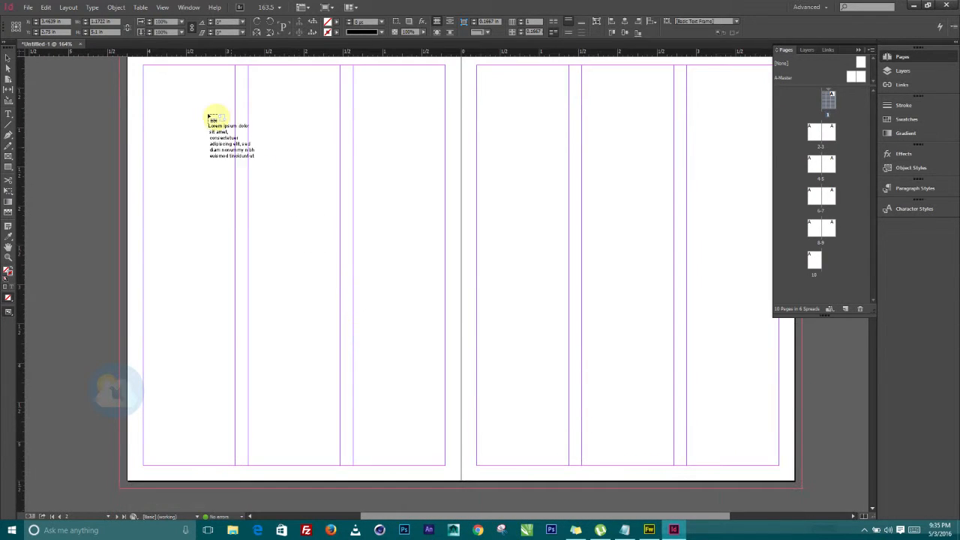
{"action": "left_click_drag", "start_coordinate": [147, 68], "coordinate": [247, 466]}
Step: Flow the overset text from page 2's first column into linked frames filling that page's second and third columns
{"action": "scroll", "coordinate": [335, 411], "scroll_direction": "up", "scroll_amount": 3}
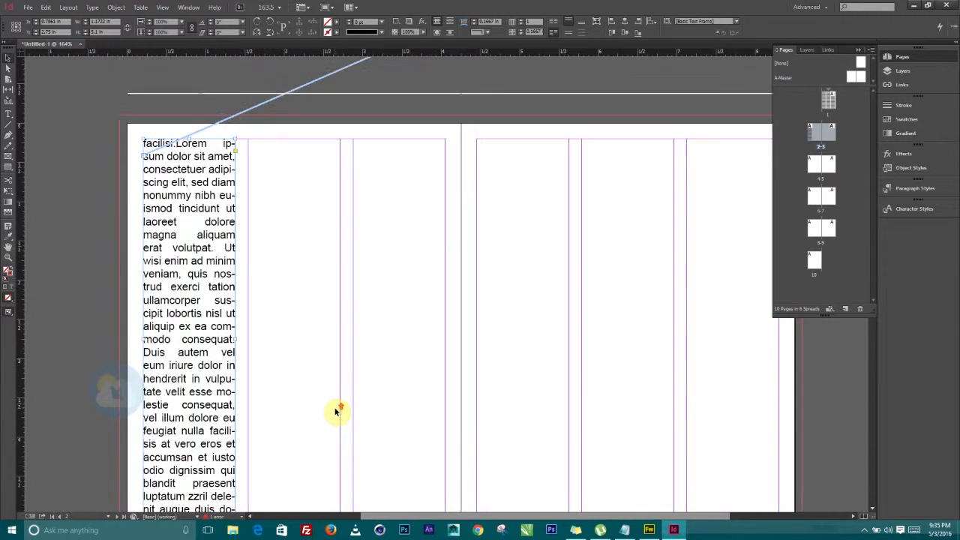
{"action": "scroll", "coordinate": [263, 218], "scroll_direction": "down", "scroll_amount": 6}
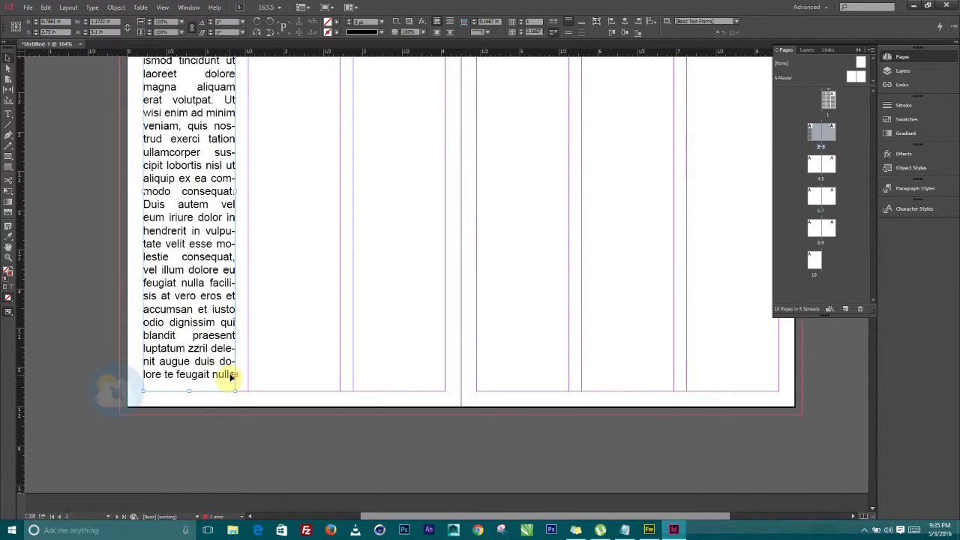
{"action": "left_click", "coordinate": [235, 376]}
{"action": "scroll", "coordinate": [290, 368], "scroll_direction": "up", "scroll_amount": 9}
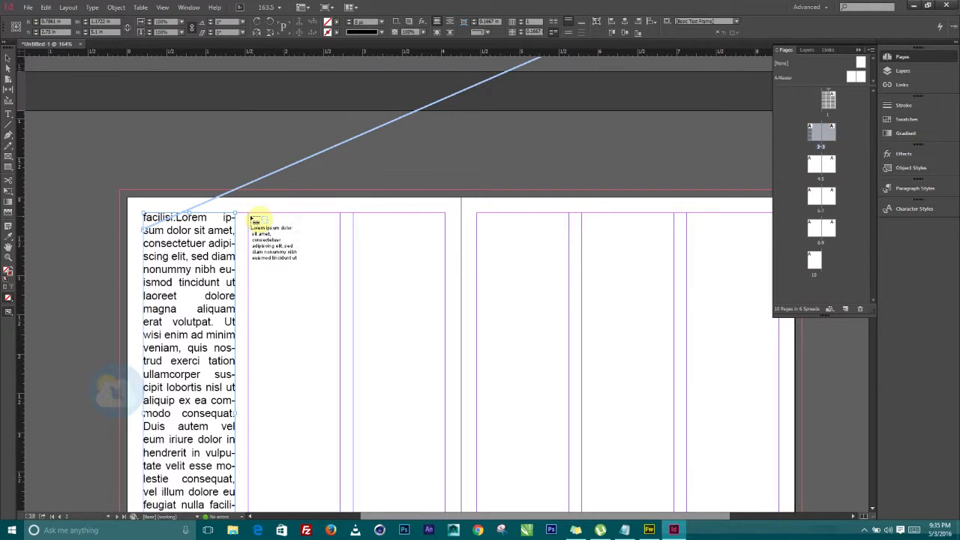
{"action": "left_click_drag", "start_coordinate": [253, 217], "coordinate": [340, 405]}
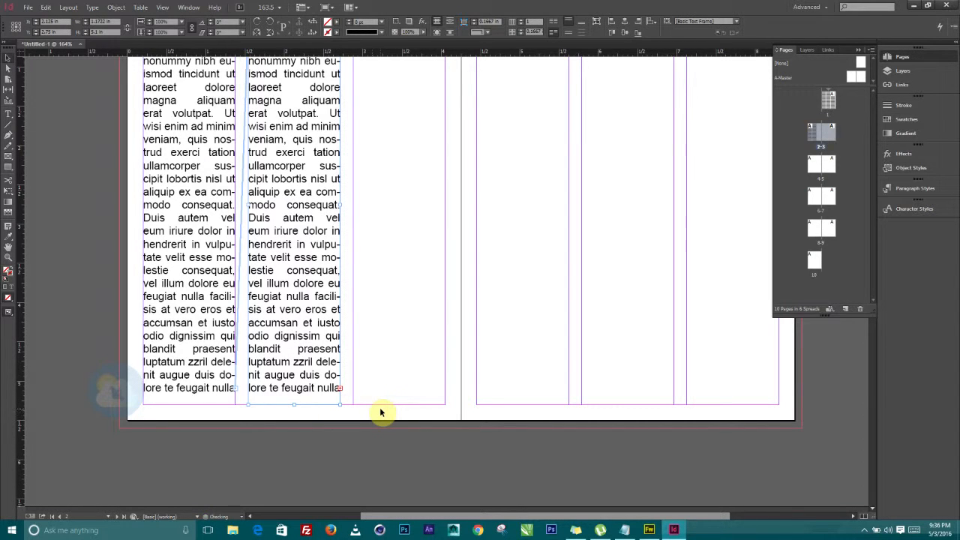
{"action": "left_click", "coordinate": [339, 389]}
{"action": "scroll", "coordinate": [360, 397], "scroll_direction": "up", "scroll_amount": 12}
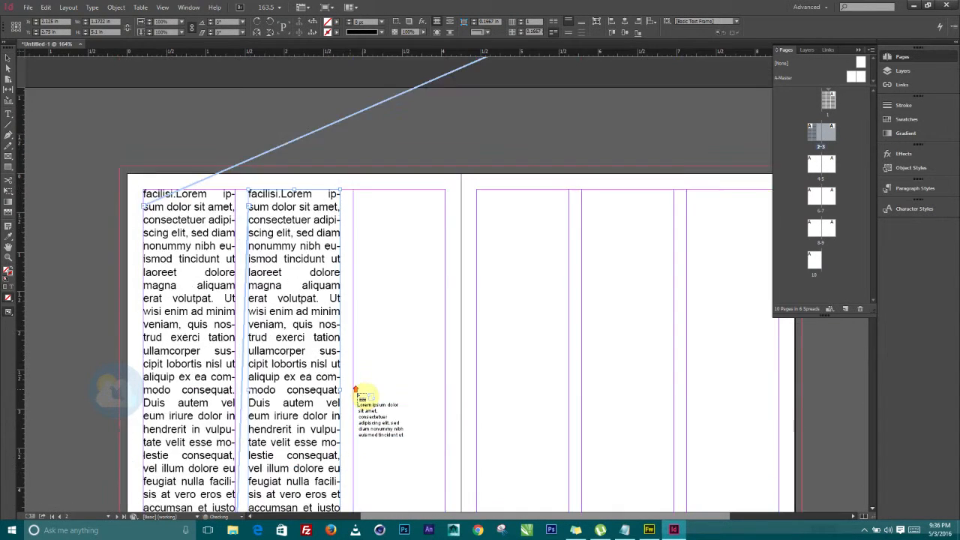
{"action": "left_click_drag", "start_coordinate": [356, 301], "coordinate": [446, 445]}
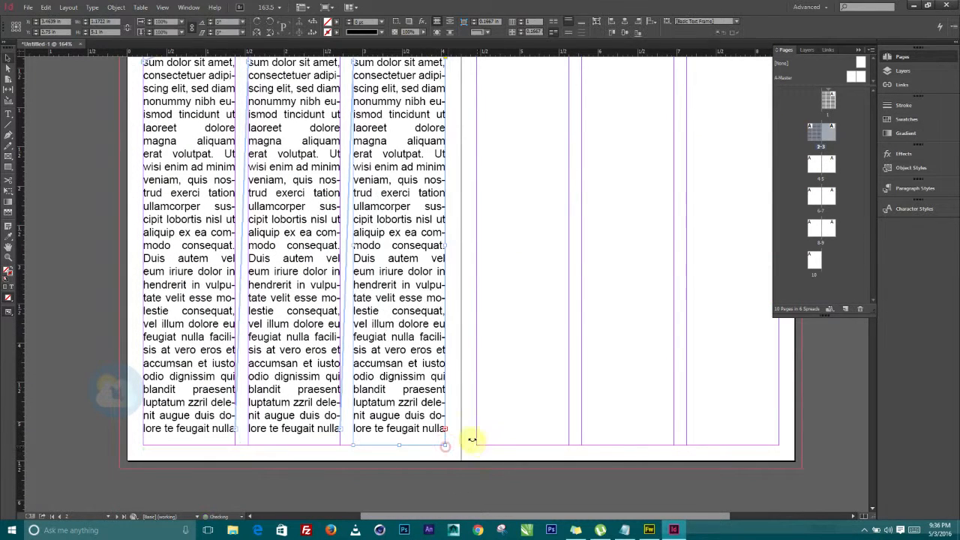
Step: Continue the overset text from page 2's third column in linked frames filling all three columns of page 3
{"action": "left_click", "coordinate": [445, 433]}
{"action": "scroll", "coordinate": [496, 438], "scroll_direction": "up", "scroll_amount": 3}
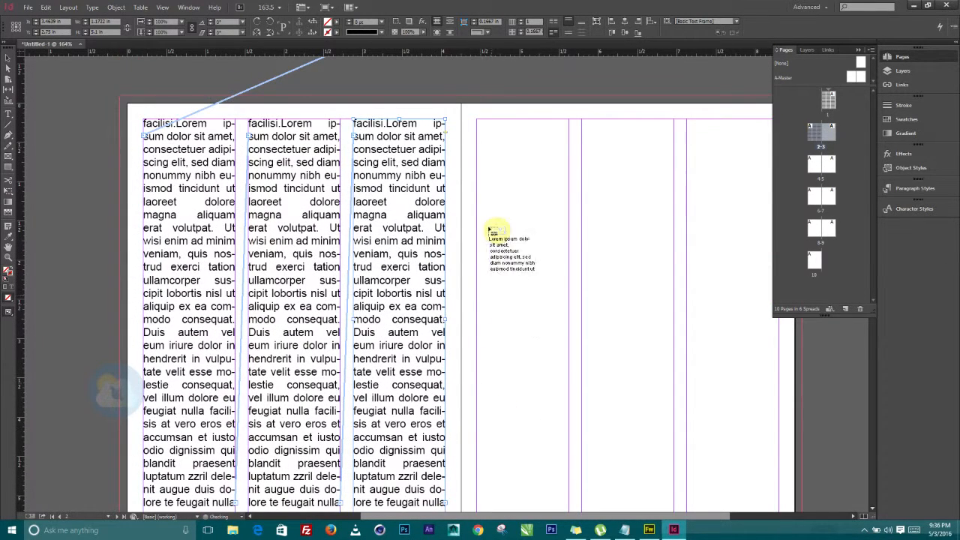
{"action": "left_click_drag", "start_coordinate": [481, 122], "coordinate": [564, 386]}
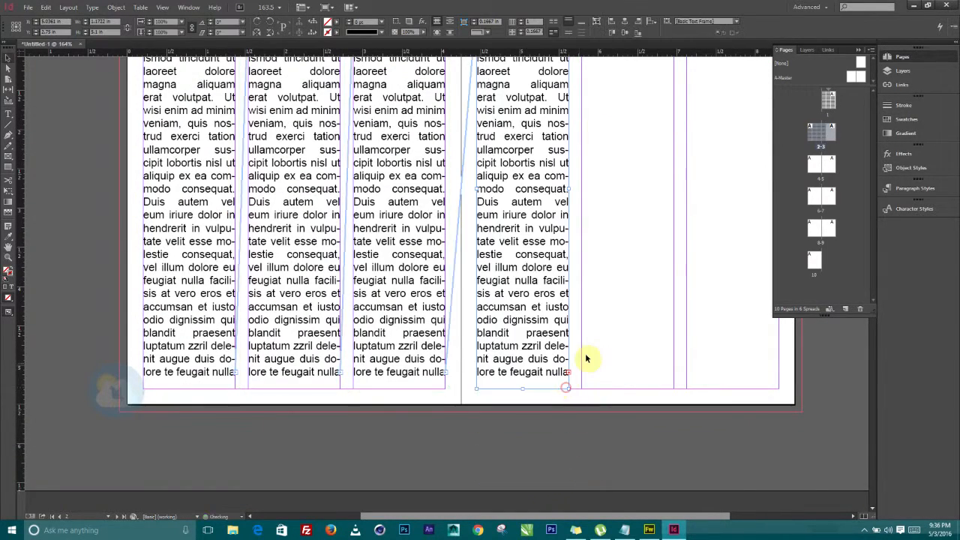
{"action": "scroll", "coordinate": [585, 360], "scroll_direction": "up", "scroll_amount": 5}
{"action": "scroll", "coordinate": [588, 358], "scroll_direction": "down", "scroll_amount": 4}
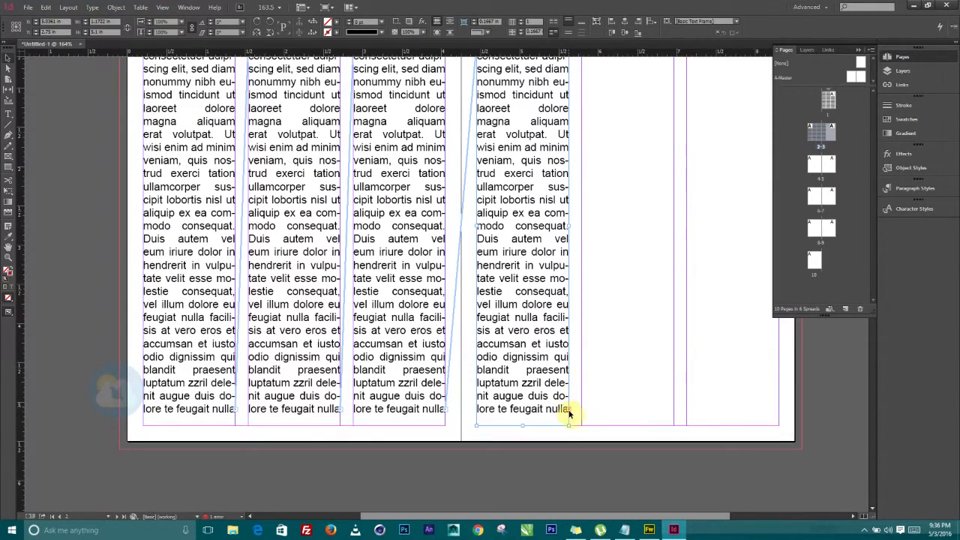
{"action": "scroll", "coordinate": [570, 411], "scroll_direction": "up", "scroll_amount": 4}
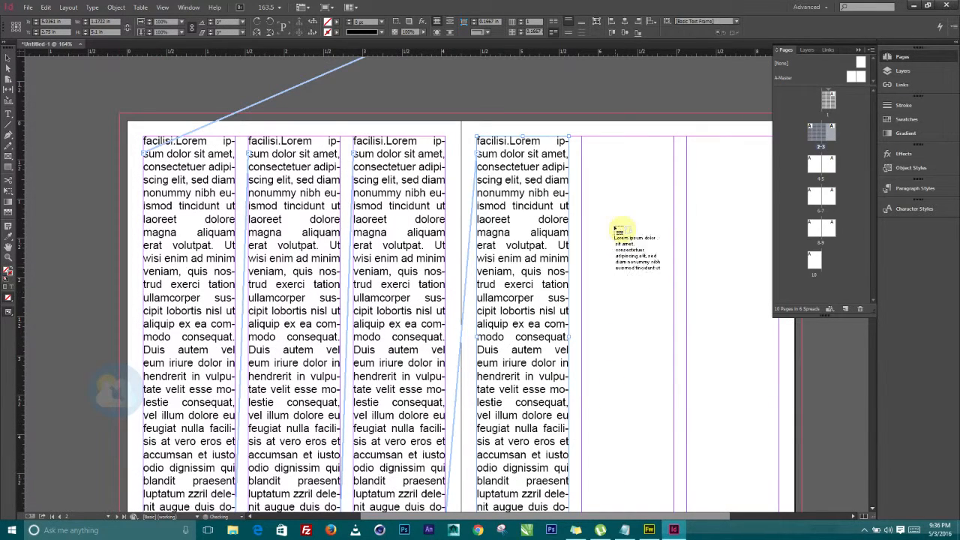
{"action": "left_click_drag", "start_coordinate": [583, 139], "coordinate": [671, 455]}
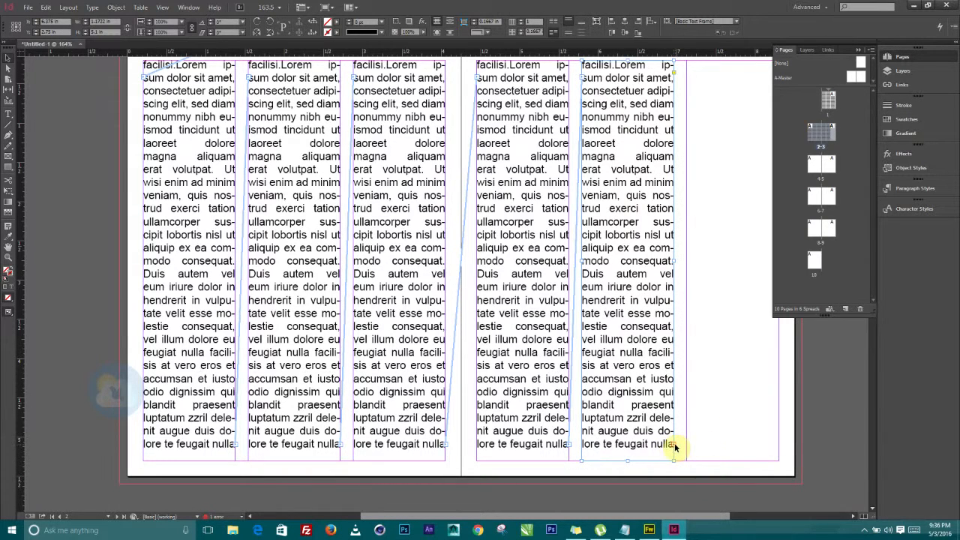
{"action": "left_click", "coordinate": [674, 447]}
{"action": "scroll", "coordinate": [723, 417], "scroll_direction": "up", "scroll_amount": 8}
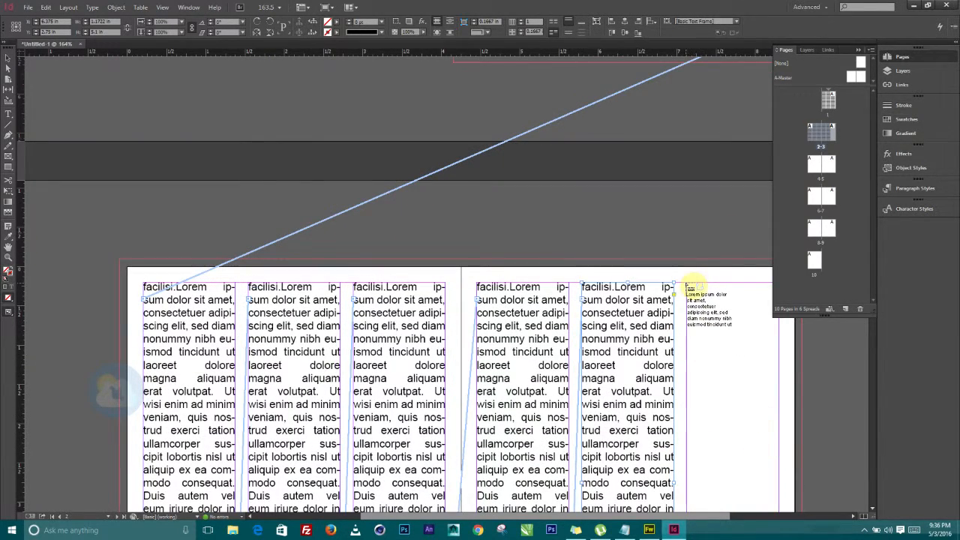
{"action": "left_click_drag", "start_coordinate": [691, 287], "coordinate": [779, 402]}
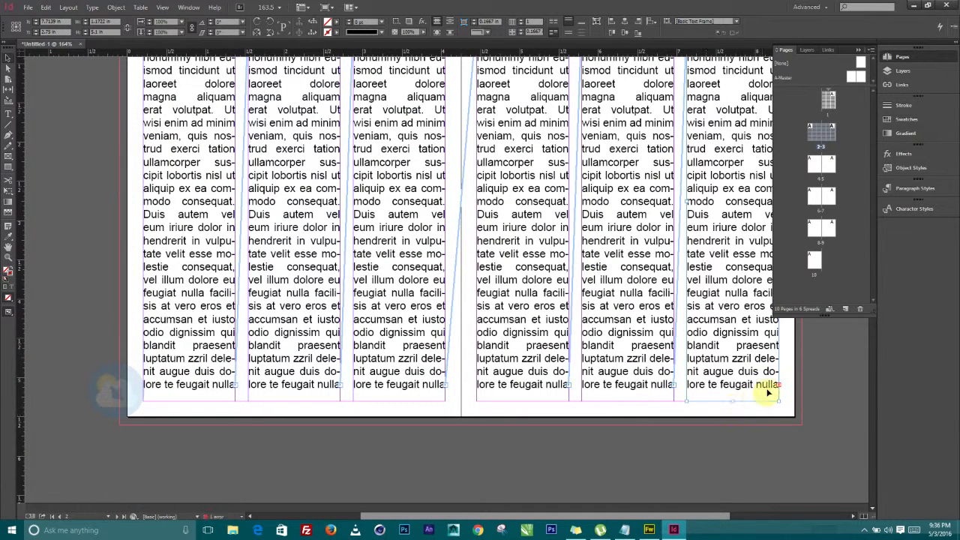
Step: Continue the overset text from page 3 in linked frames filling the three columns of page 4
{"action": "scroll", "coordinate": [474, 477], "scroll_direction": "down", "scroll_amount": 8}
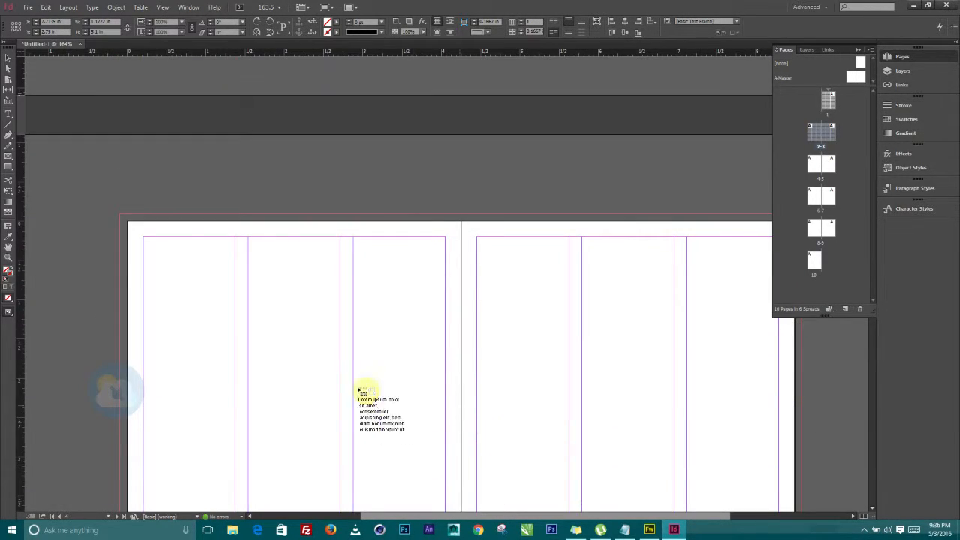
{"action": "scroll", "coordinate": [192, 294], "scroll_direction": "down", "scroll_amount": 3}
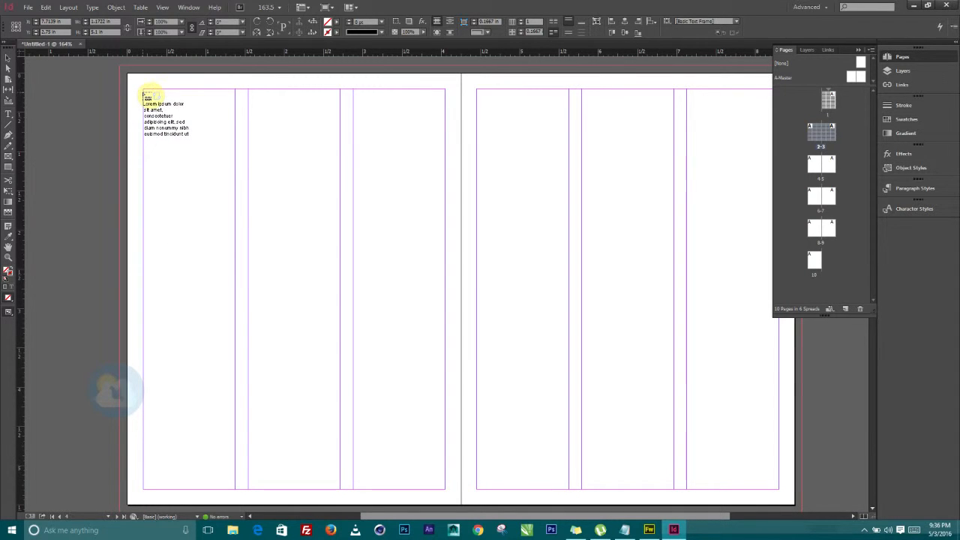
{"action": "left_click_drag", "start_coordinate": [147, 93], "coordinate": [235, 489]}
{"action": "left_click", "coordinate": [235, 475]}
{"action": "left_click_drag", "start_coordinate": [248, 90], "coordinate": [340, 490]}
{"action": "left_click", "coordinate": [340, 473]}
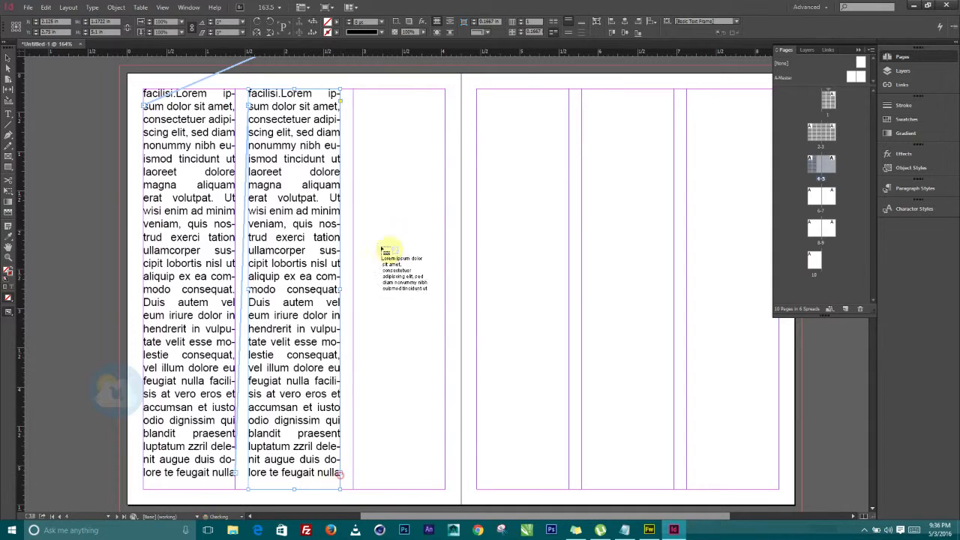
{"action": "left_click_drag", "start_coordinate": [353, 90], "coordinate": [448, 491]}
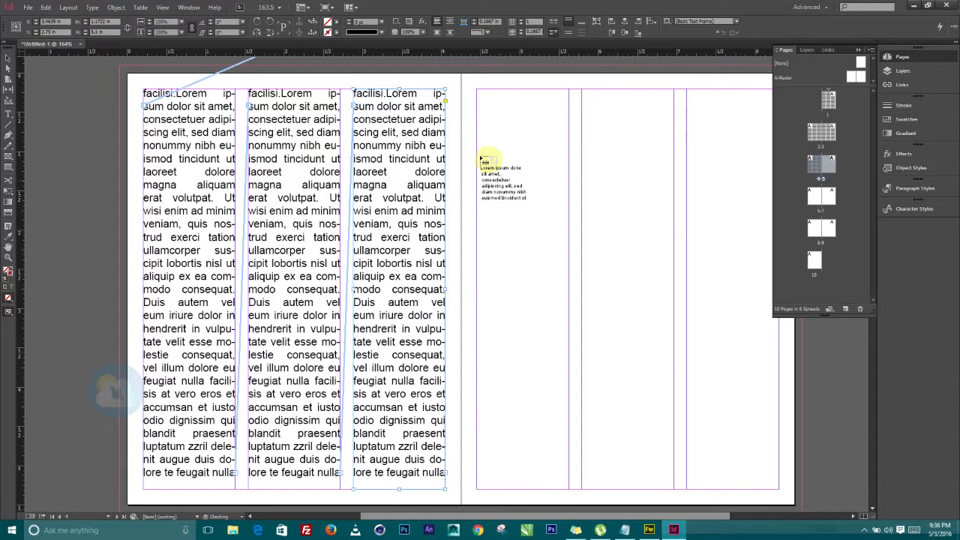
Step: Continue the overset text from page 4 in linked frames filling the three columns of page 5
{"action": "left_click_drag", "start_coordinate": [478, 91], "coordinate": [568, 493]}
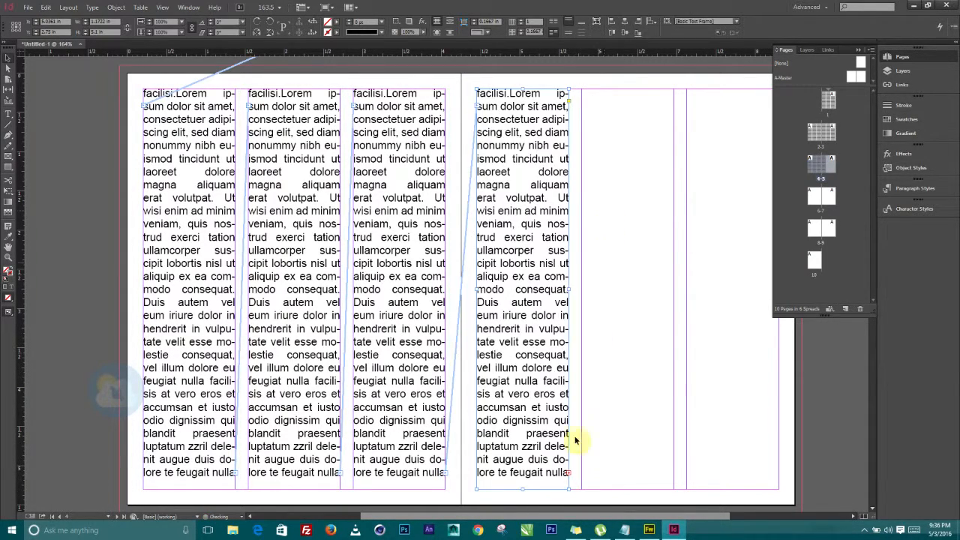
{"action": "left_click", "coordinate": [567, 479]}
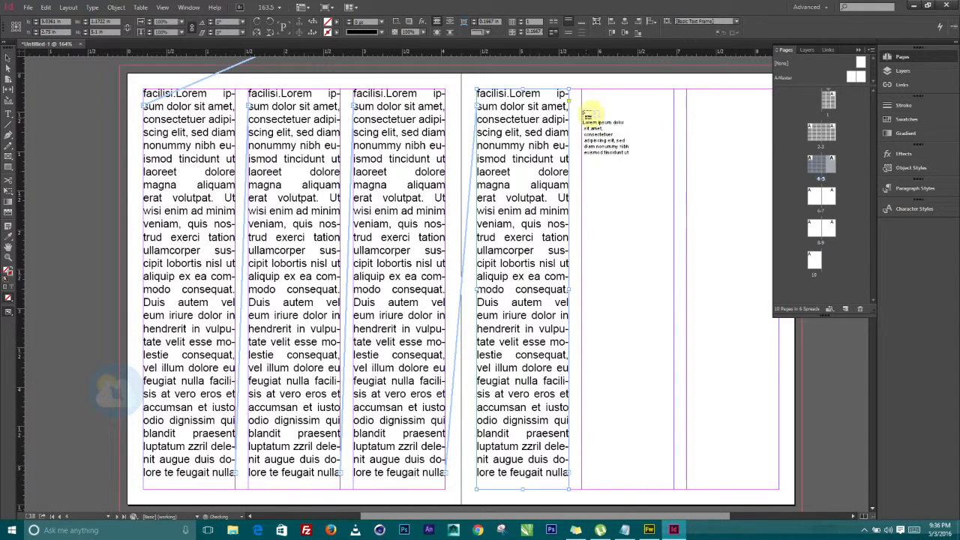
{"action": "left_click_drag", "start_coordinate": [581, 88], "coordinate": [674, 489]}
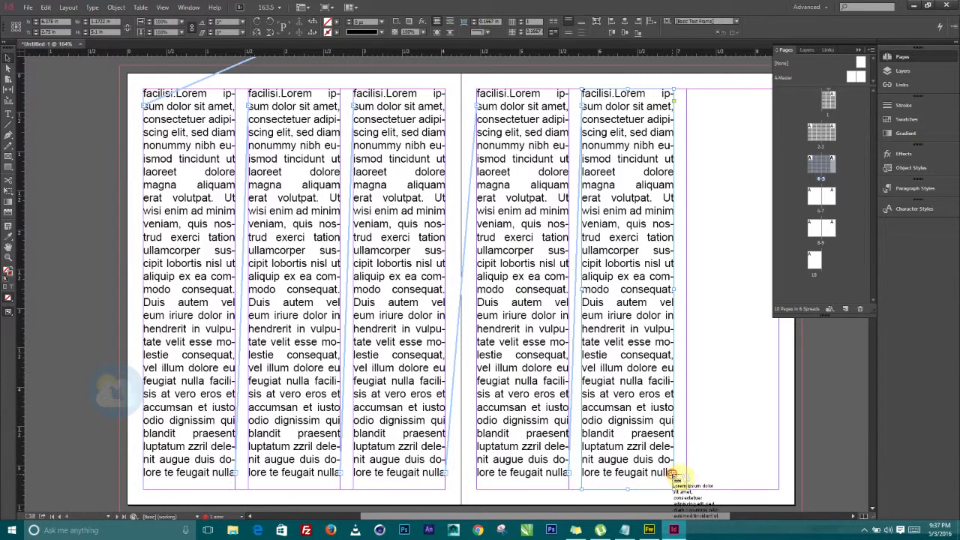
{"action": "left_click_drag", "start_coordinate": [692, 93], "coordinate": [780, 489]}
Step: Flow page 5's overset text into a linked frame filling page 6's first column, and load that frame's overset text
{"action": "scroll", "coordinate": [722, 486], "scroll_direction": "down", "scroll_amount": 3}
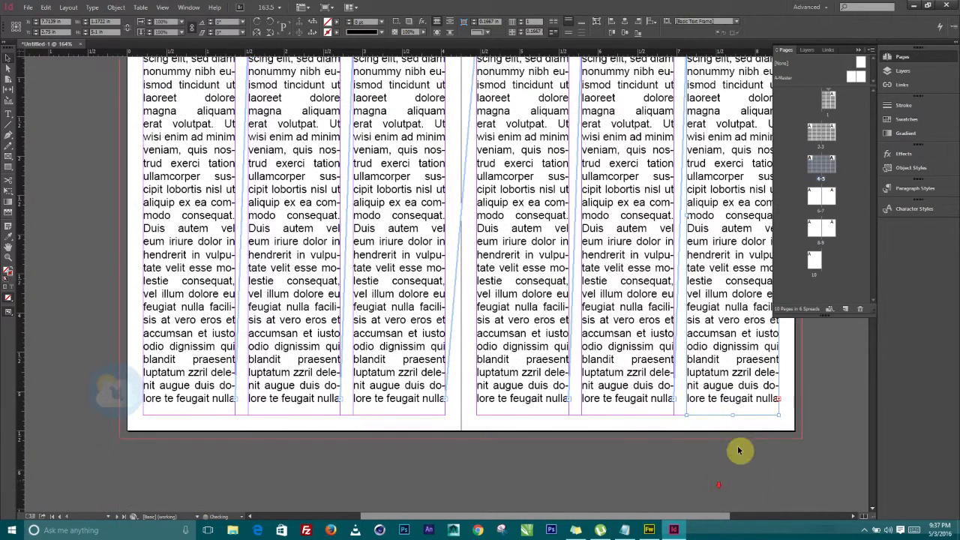
{"action": "left_click", "coordinate": [778, 400]}
{"action": "scroll", "coordinate": [615, 442], "scroll_direction": "down", "scroll_amount": 10}
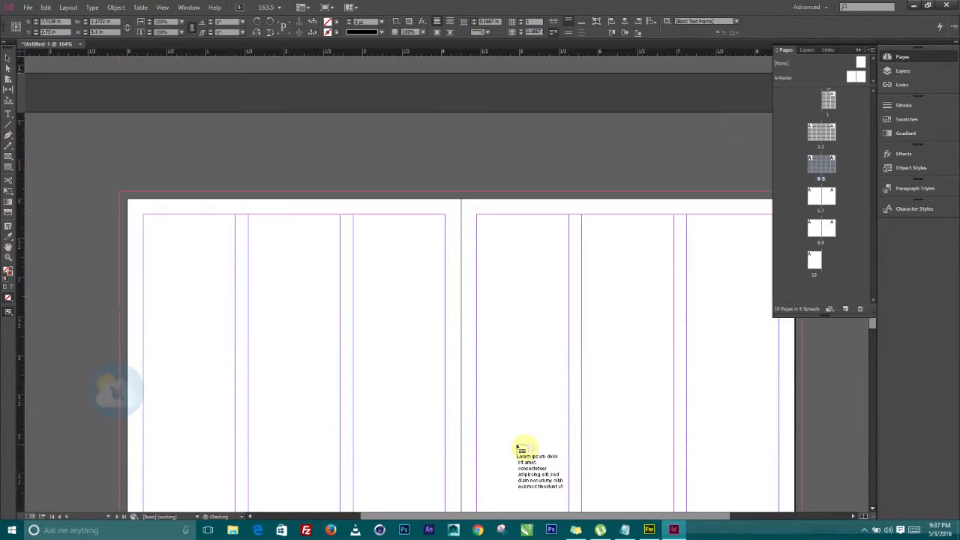
{"action": "scroll", "coordinate": [275, 181], "scroll_direction": "up", "scroll_amount": 2}
{"action": "left_click_drag", "start_coordinate": [144, 104], "coordinate": [237, 504]}
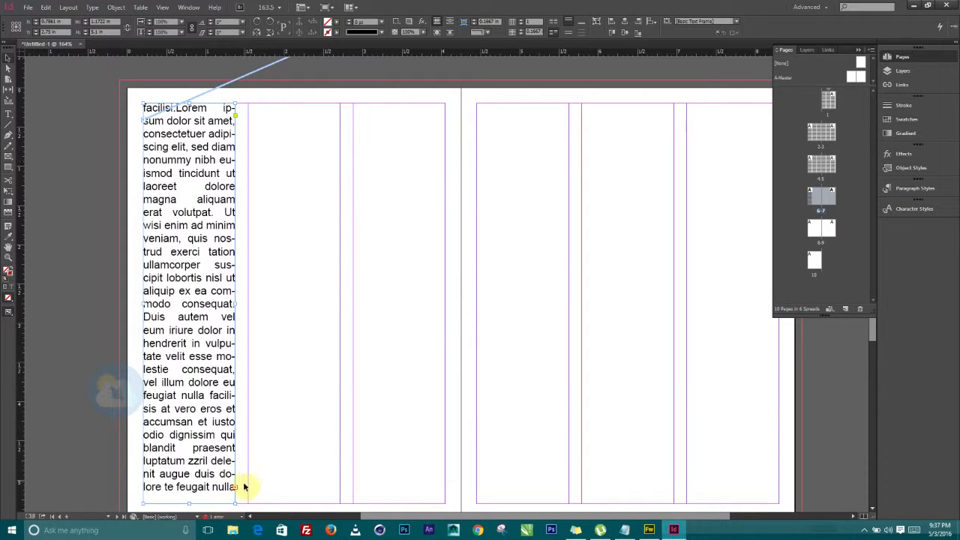
{"action": "left_click", "coordinate": [235, 489]}
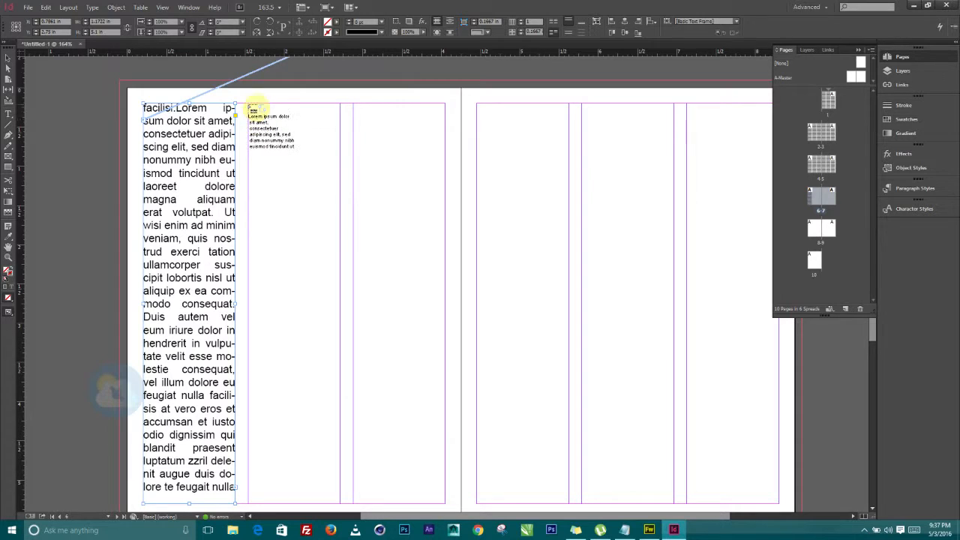
{"action": "left_click_drag", "start_coordinate": [248, 105], "coordinate": [447, 404]}
{"action": "scroll", "coordinate": [472, 412], "scroll_direction": "up", "scroll_amount": 3}
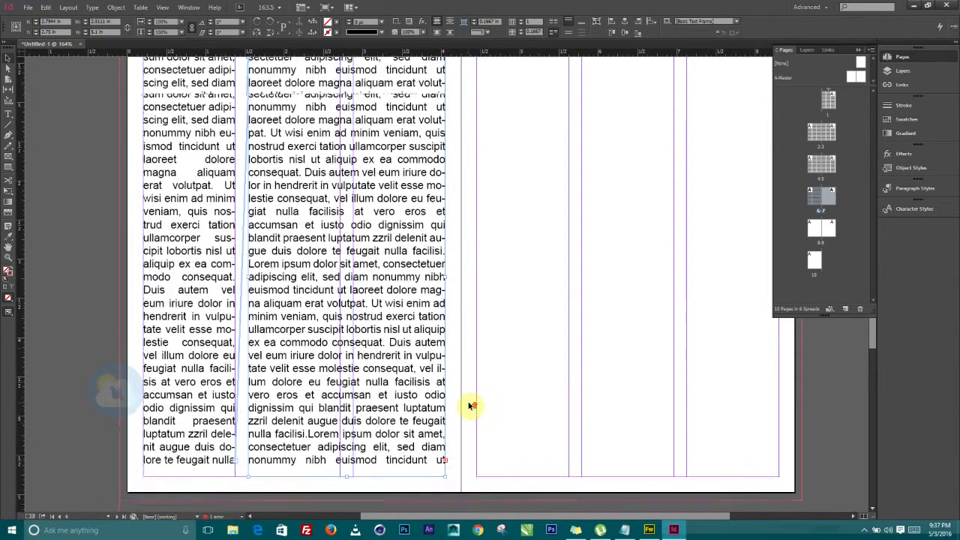
{"action": "scroll", "coordinate": [471, 405], "scroll_direction": "down", "scroll_amount": 2}
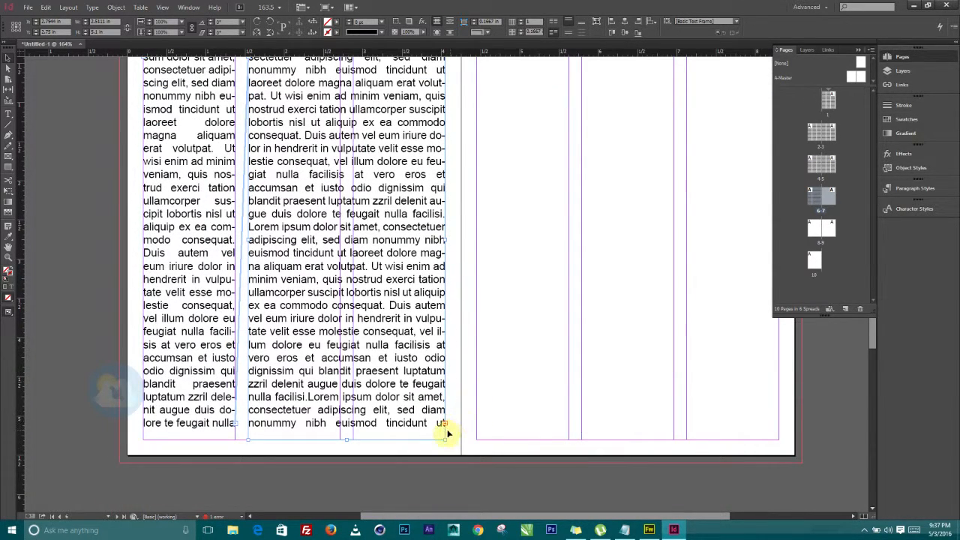
{"action": "key", "text": "ctrl+z"}
Step: Place the loaded overset text in separate linked frames filling page 6's second and third columns
{"action": "scroll", "coordinate": [319, 375], "scroll_direction": "up", "scroll_amount": 4}
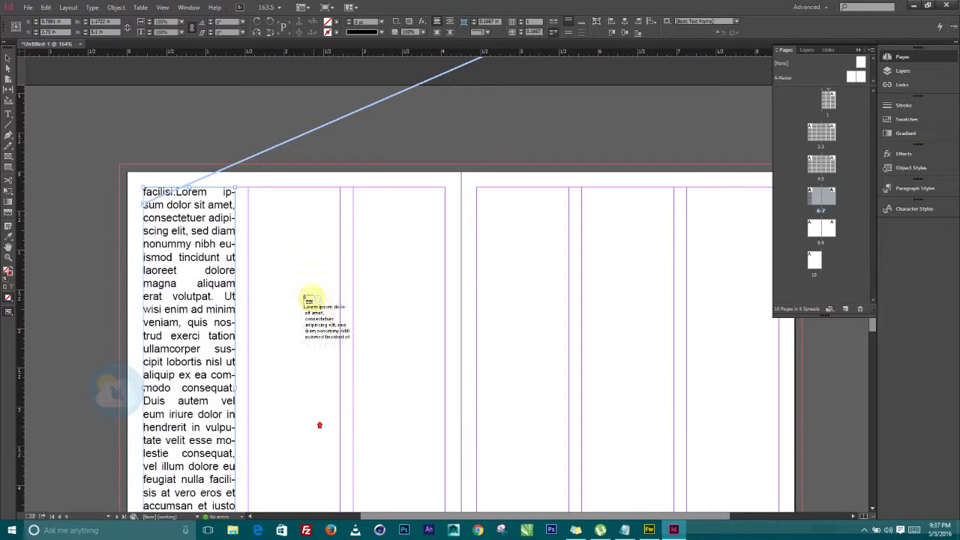
{"action": "left_click_drag", "start_coordinate": [251, 190], "coordinate": [342, 441]}
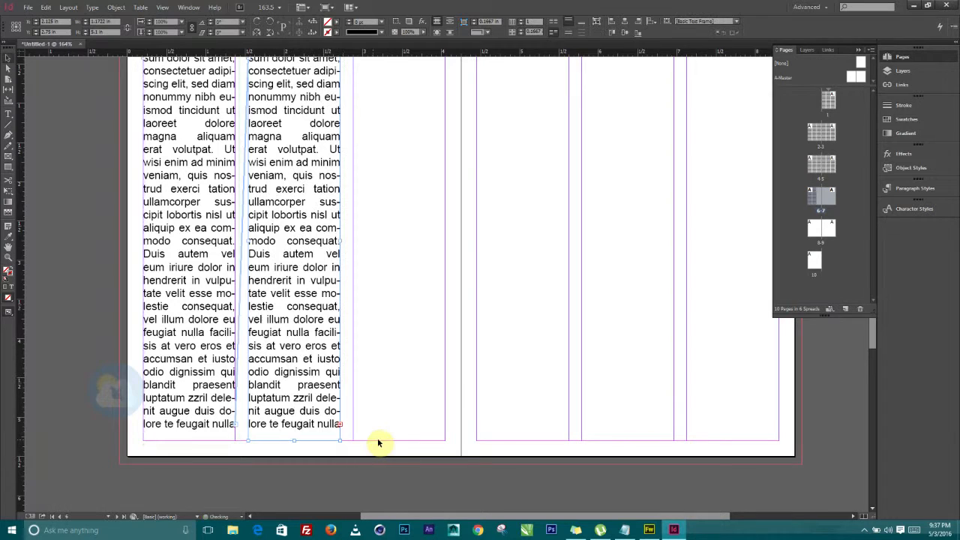
{"action": "left_click", "coordinate": [339, 425]}
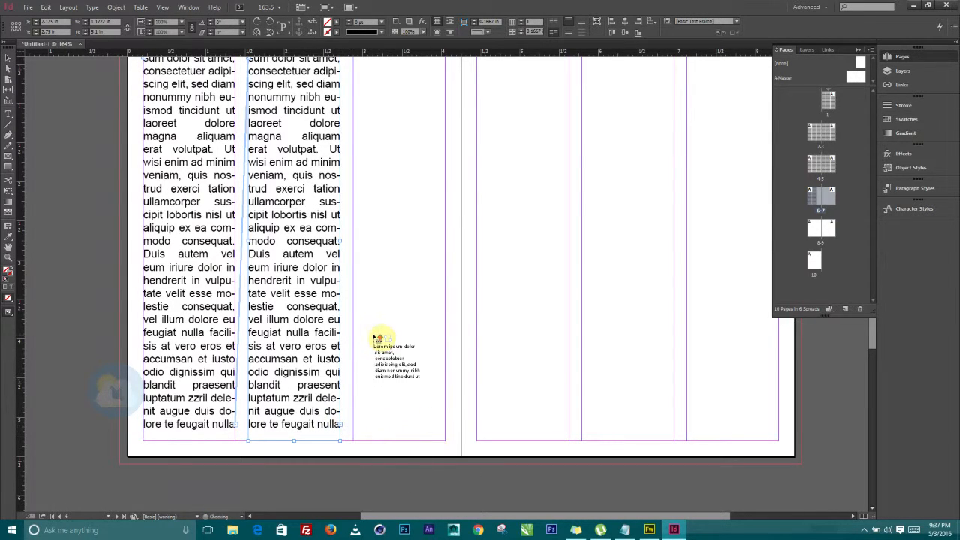
{"action": "scroll", "coordinate": [375, 333], "scroll_direction": "up", "scroll_amount": 3}
{"action": "left_click_drag", "start_coordinate": [358, 238], "coordinate": [445, 390]}
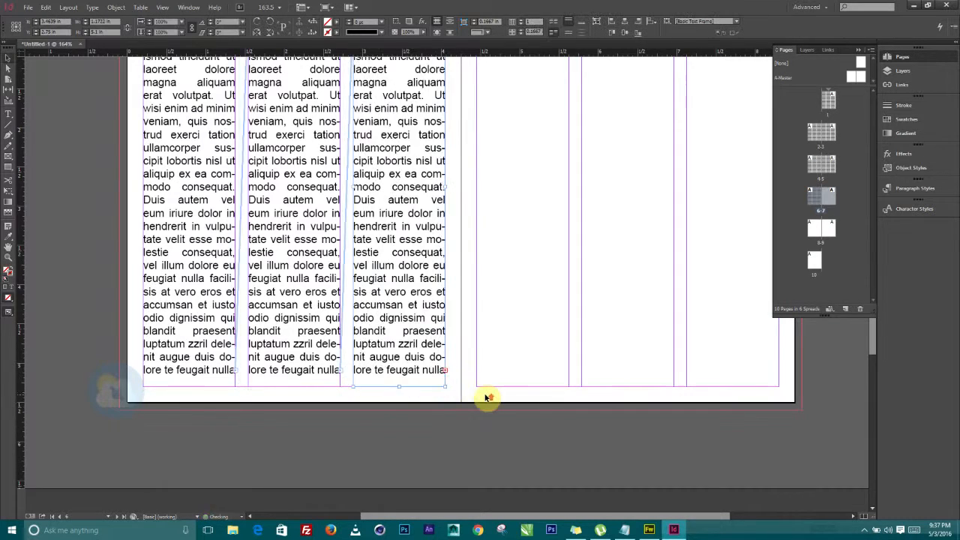
Step: Continue the overset text from page 6's third column in linked frames filling all three columns of page 7
{"action": "scroll", "coordinate": [482, 343], "scroll_direction": "up", "scroll_amount": 2}
{"action": "left_click", "coordinate": [445, 448]}
{"action": "scroll", "coordinate": [503, 289], "scroll_direction": "up", "scroll_amount": 1}
{"action": "left_click_drag", "start_coordinate": [481, 102], "coordinate": [583, 502]}
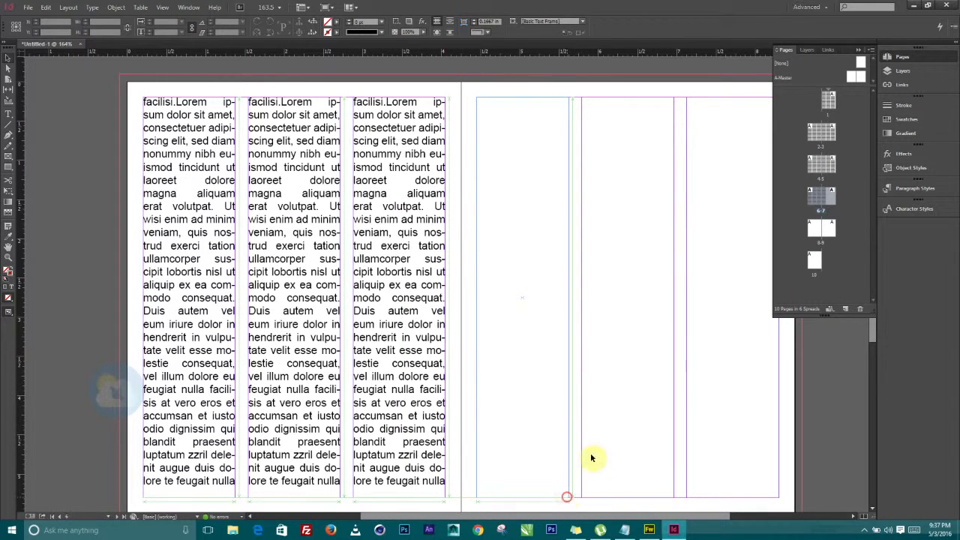
{"action": "left_click", "coordinate": [570, 486]}
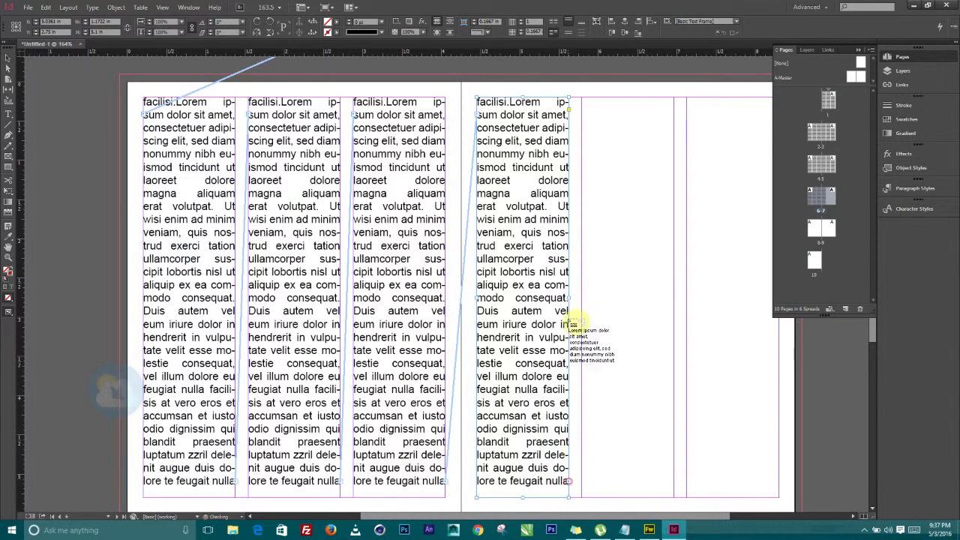
{"action": "left_click_drag", "start_coordinate": [582, 98], "coordinate": [674, 497]}
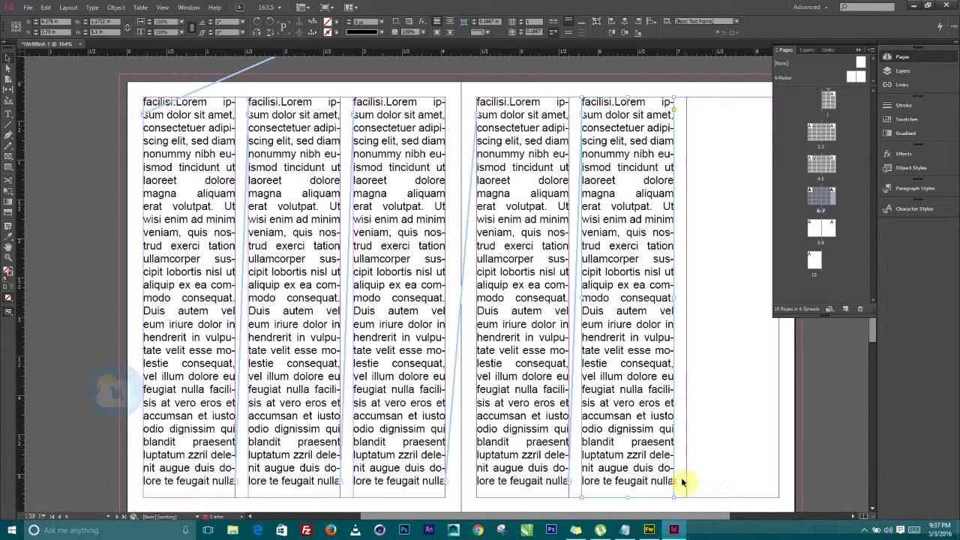
{"action": "left_click_drag", "start_coordinate": [688, 99], "coordinate": [777, 296]}
{"action": "scroll", "coordinate": [718, 265], "scroll_direction": "up", "scroll_amount": 2}
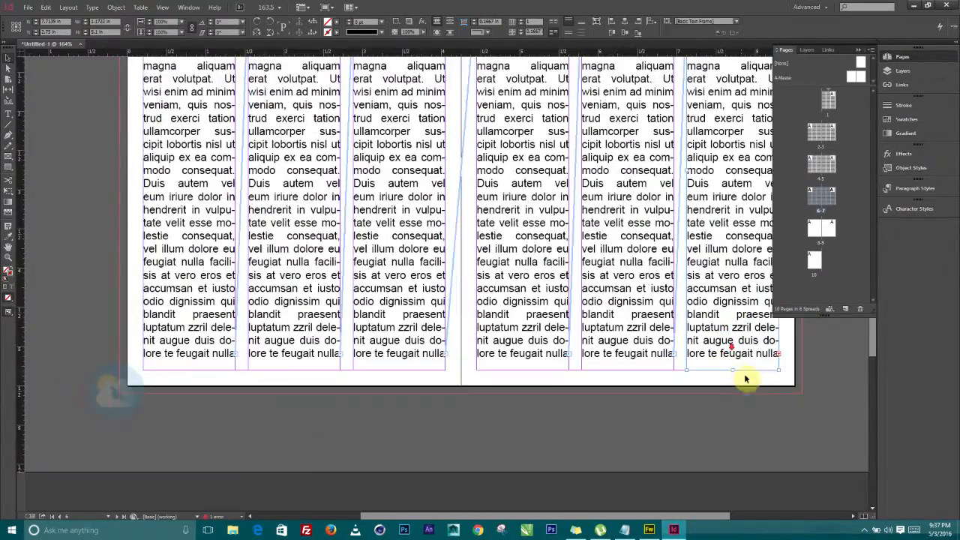
Step: Flow page 7's overset text into a linked frame filling page 8's first column, and load that frame's overset text
{"action": "left_click", "coordinate": [777, 355]}
{"action": "scroll", "coordinate": [81, 400], "scroll_direction": "down", "scroll_amount": 5}
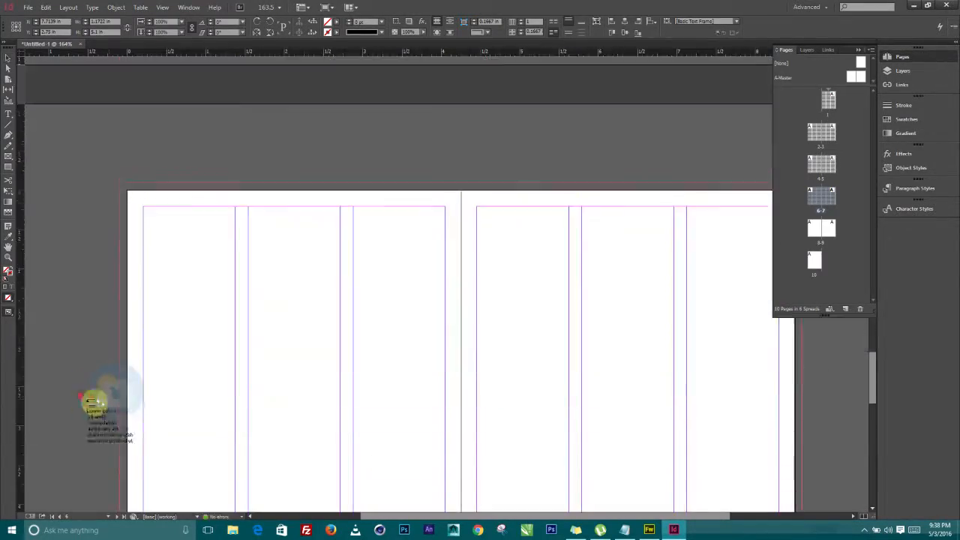
{"action": "left_click_drag", "start_coordinate": [148, 138], "coordinate": [235, 339]}
{"action": "left_click", "coordinate": [238, 322]}
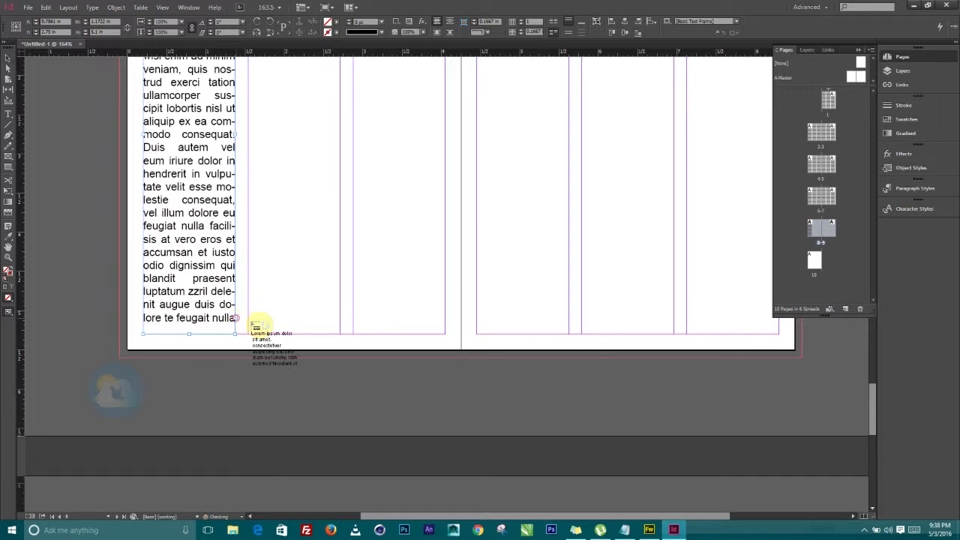
Step: Review the flowed three-column text from page 1 through page 10 and return to page 1
{"action": "scroll", "coordinate": [257, 323], "scroll_direction": "up", "scroll_amount": 5}
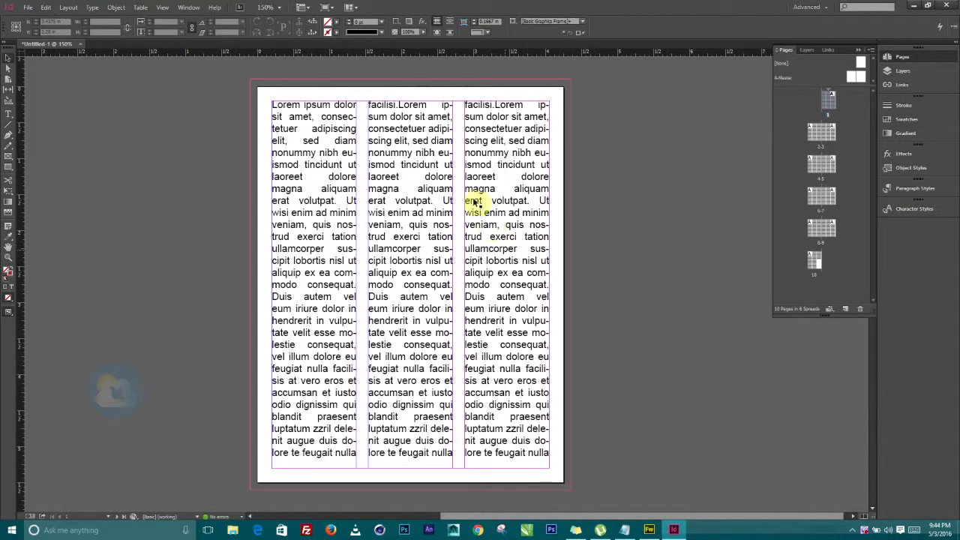
{"action": "scroll", "coordinate": [442, 207], "scroll_direction": "up", "scroll_amount": 1}
{"action": "scroll", "coordinate": [442, 207], "scroll_direction": "down", "scroll_amount": 1}
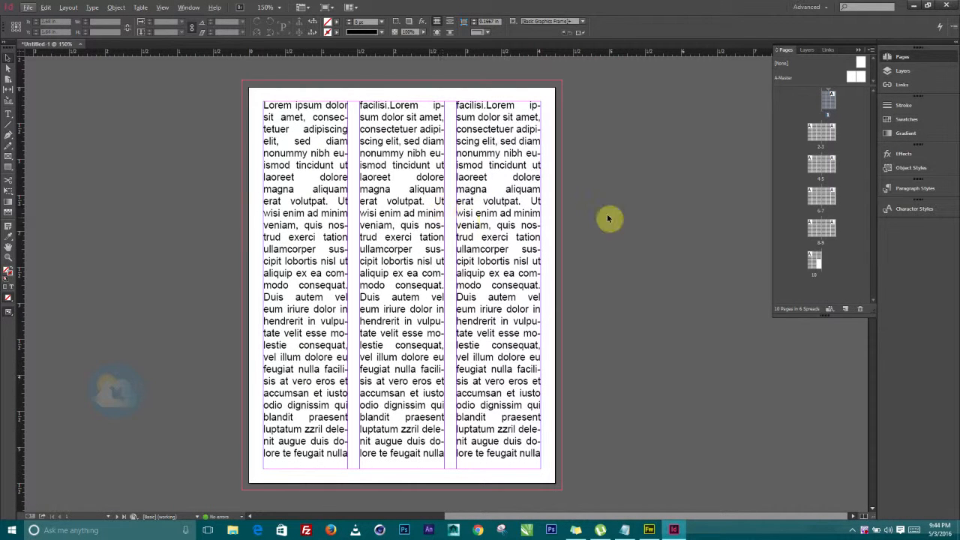
{"action": "scroll", "coordinate": [420, 279], "scroll_direction": "down", "scroll_amount": 10}
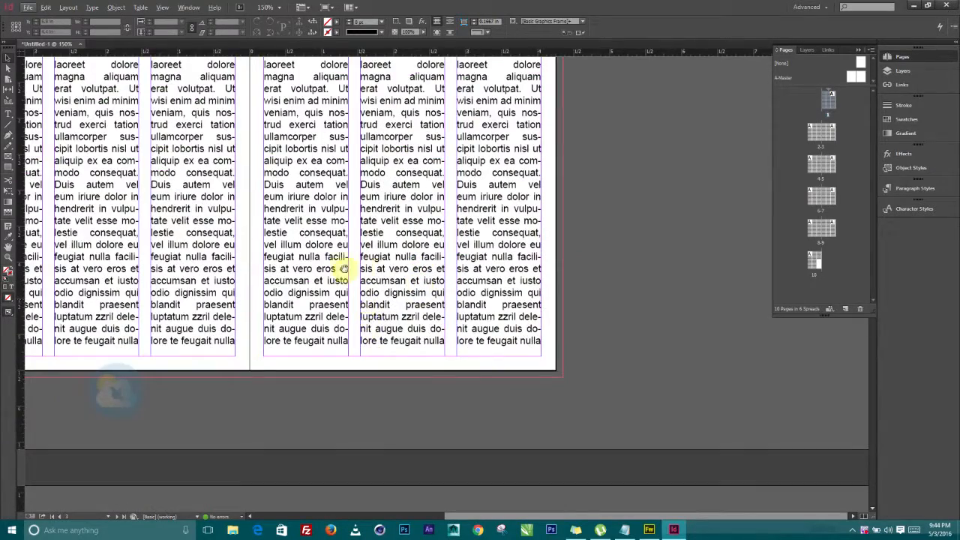
{"action": "left_click_drag", "start_coordinate": [343, 269], "coordinate": [513, 311]}
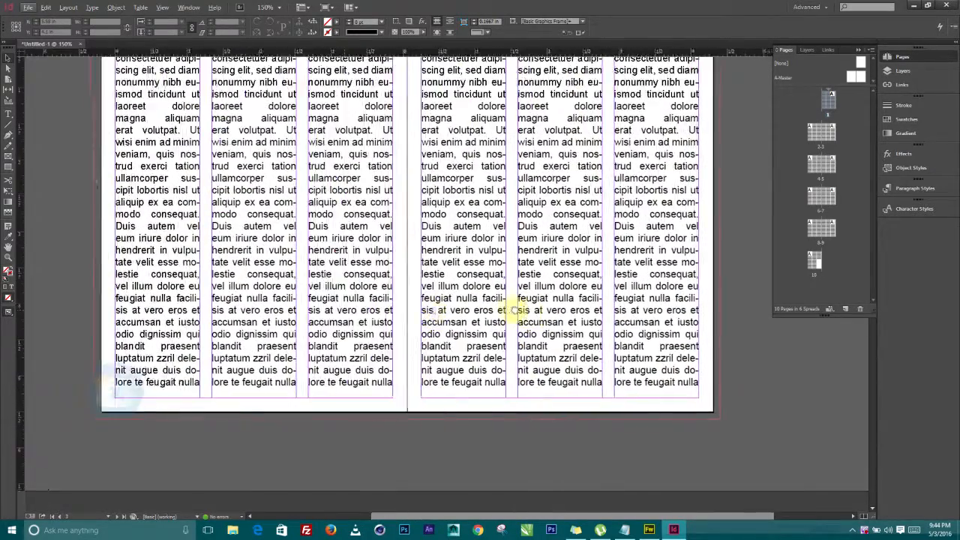
{"action": "scroll", "coordinate": [510, 311], "scroll_direction": "down", "scroll_amount": 10}
{"action": "scroll", "coordinate": [510, 312], "scroll_direction": "down", "scroll_amount": 15}
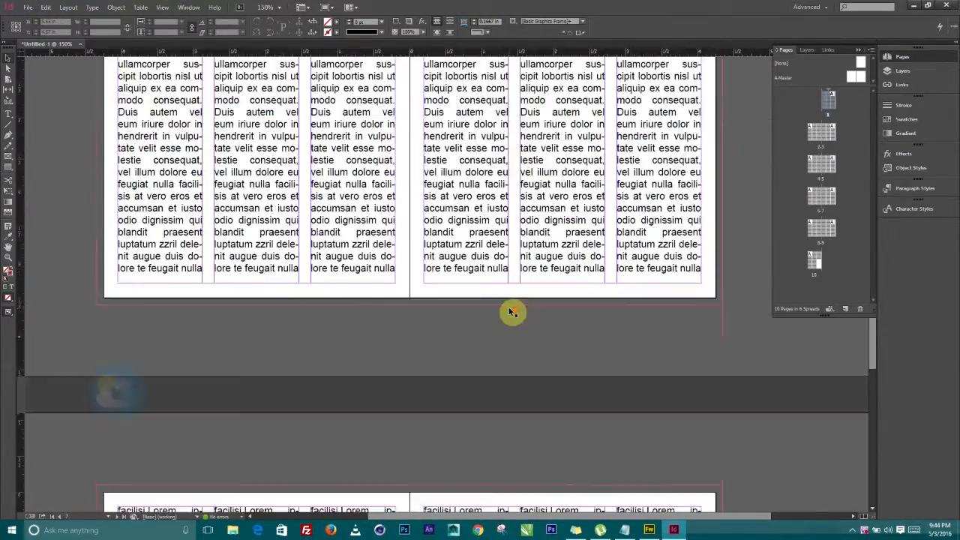
{"action": "scroll", "coordinate": [511, 312], "scroll_direction": "up", "scroll_amount": 15}
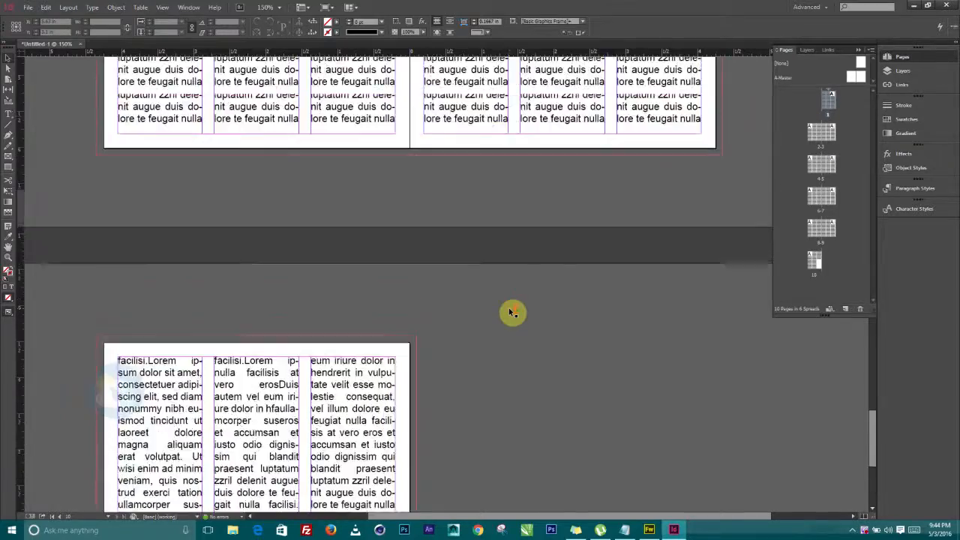
{"action": "scroll", "coordinate": [511, 312], "scroll_direction": "up", "scroll_amount": 20}
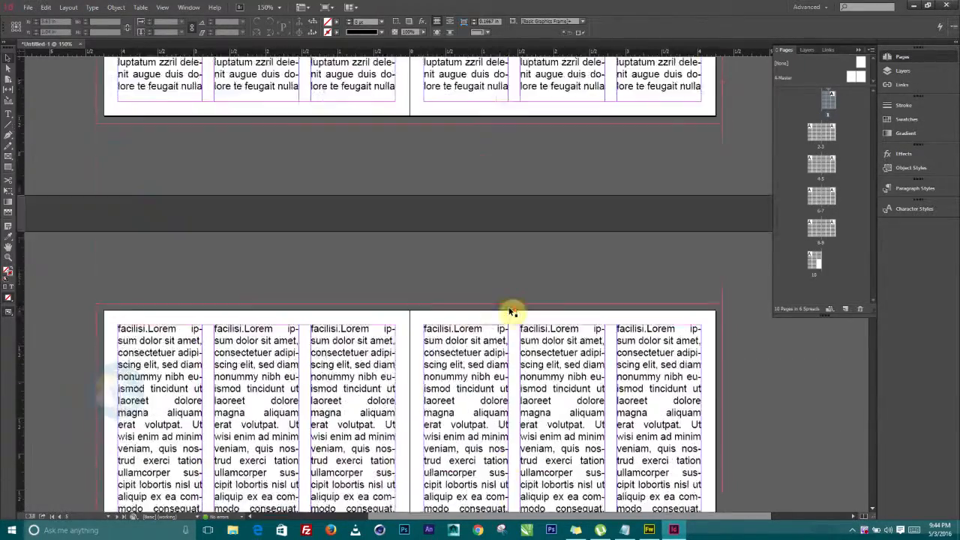
{"action": "scroll", "coordinate": [509, 310], "scroll_direction": "up", "scroll_amount": 1}
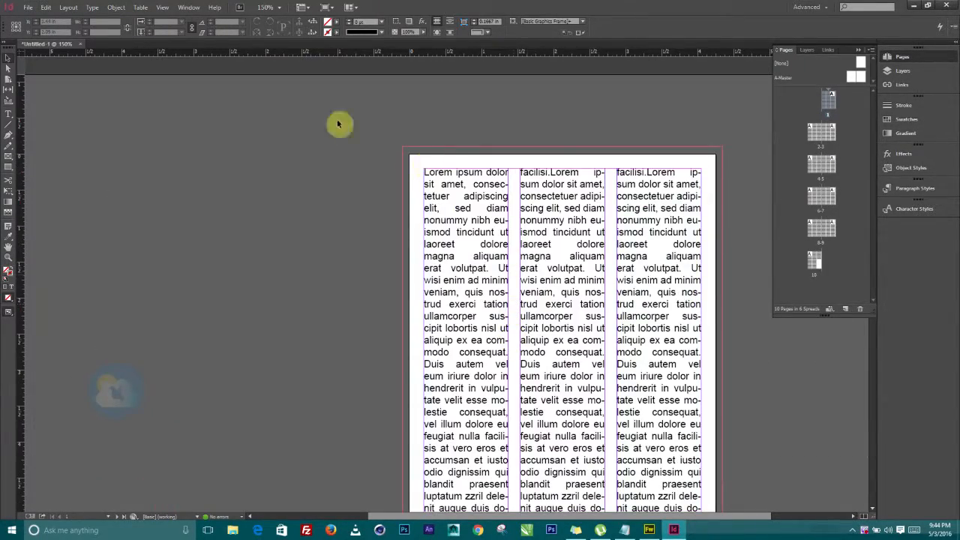
{"action": "scroll", "coordinate": [609, 259], "scroll_direction": "right", "scroll_amount": 4}
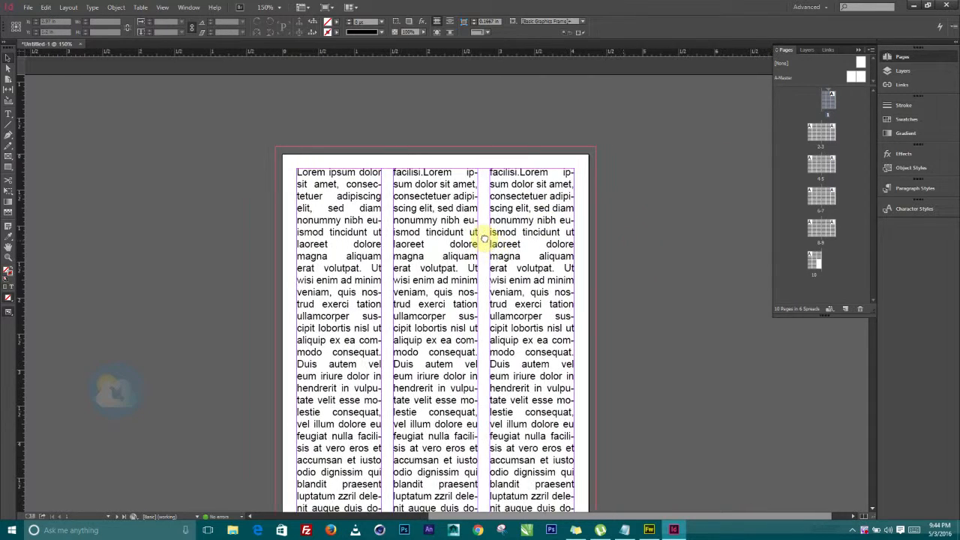
{"action": "scroll", "coordinate": [420, 236], "scroll_direction": "down", "scroll_amount": 2}
{"action": "left_click_drag", "start_coordinate": [380, 213], "coordinate": [385, 182]}
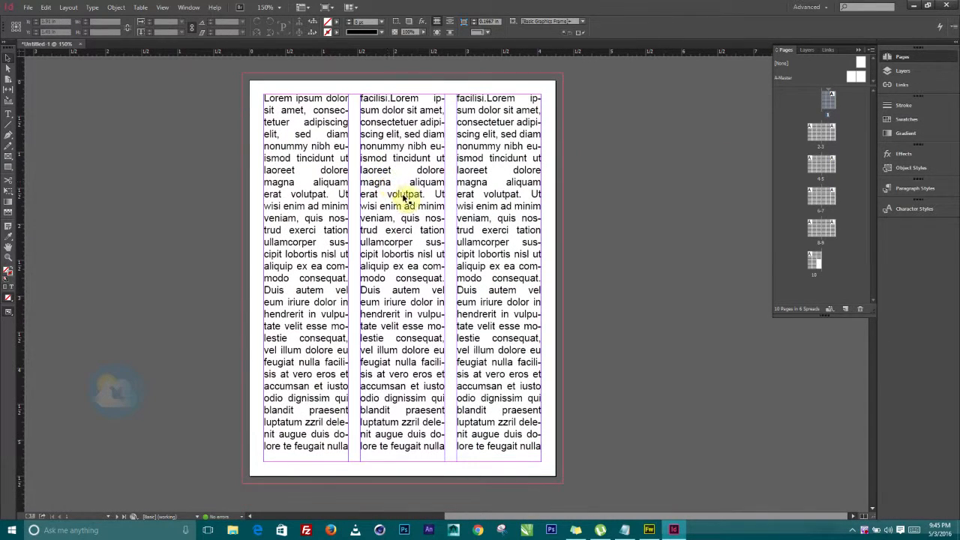
Step: Select the third-column text frame on page 1 and hide the text threads
{"action": "left_click", "coordinate": [529, 266]}
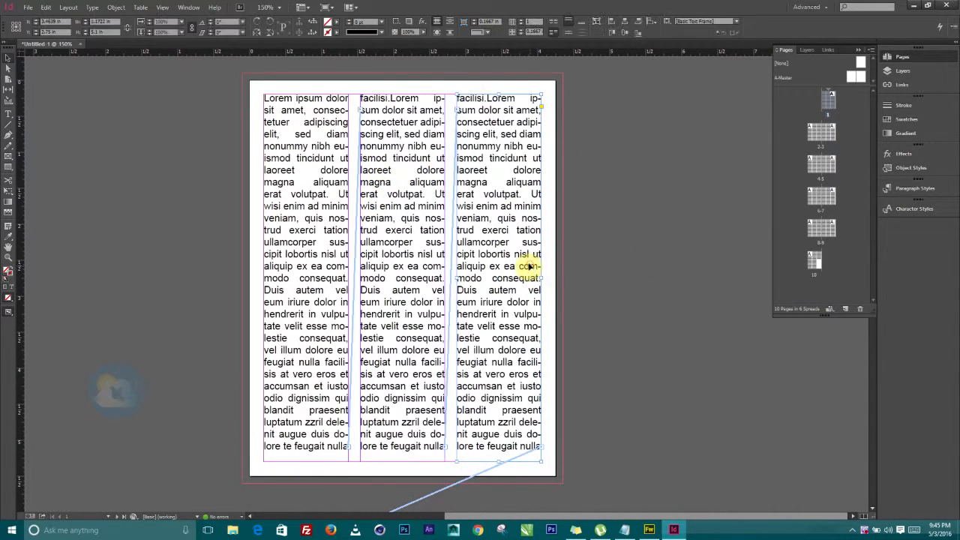
{"action": "left_click", "coordinate": [159, 9]}
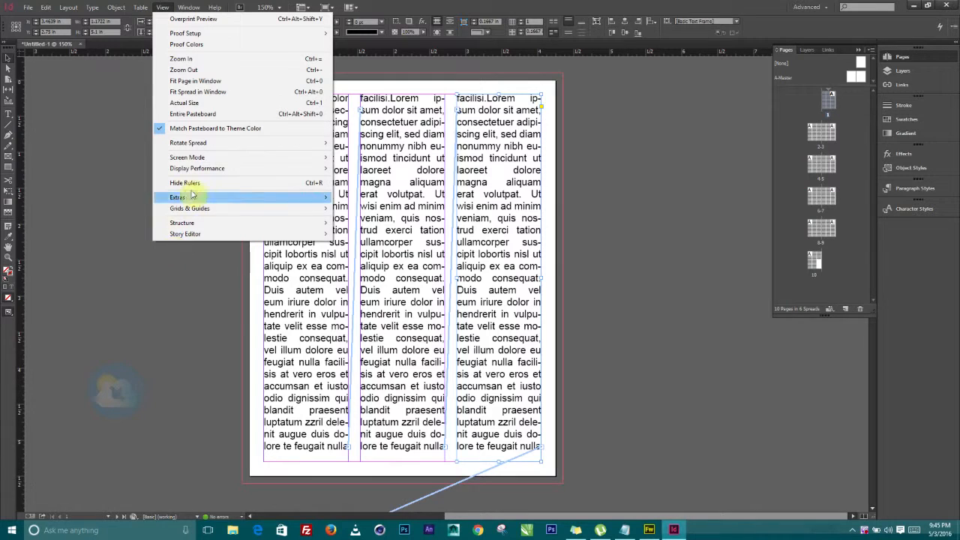
{"action": "mouse_move", "coordinate": [328, 203]}
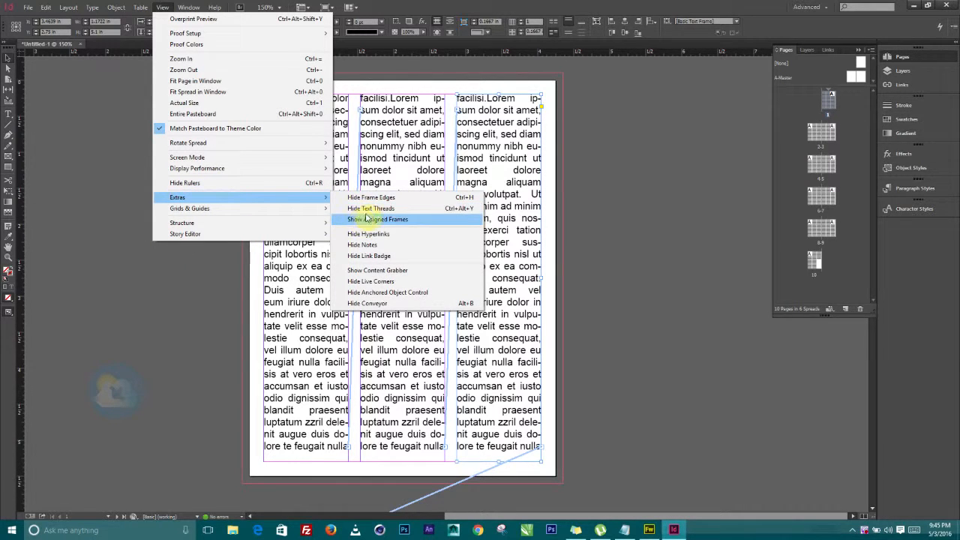
{"action": "left_click", "coordinate": [371, 209]}
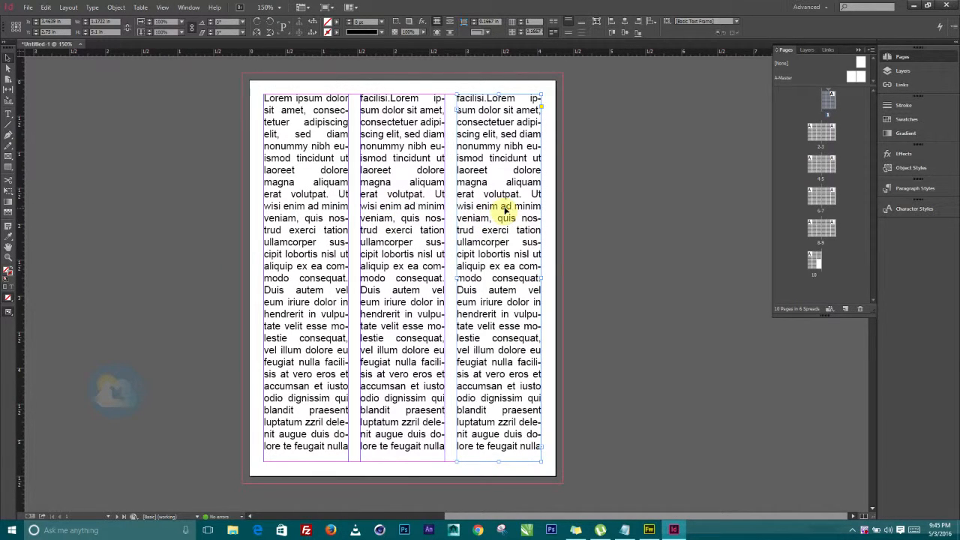
Step: Move page 1's three text frames down together to a Y position of about 2.9 in, leaving space above for a title
{"action": "left_click_drag", "start_coordinate": [499, 174], "coordinate": [552, 244]}
{"action": "key", "text": "ctrl+z"}
{"action": "left_click_drag", "start_coordinate": [635, 266], "coordinate": [223, 350]}
{"action": "left_click_drag", "start_coordinate": [332, 247], "coordinate": [334, 266]}
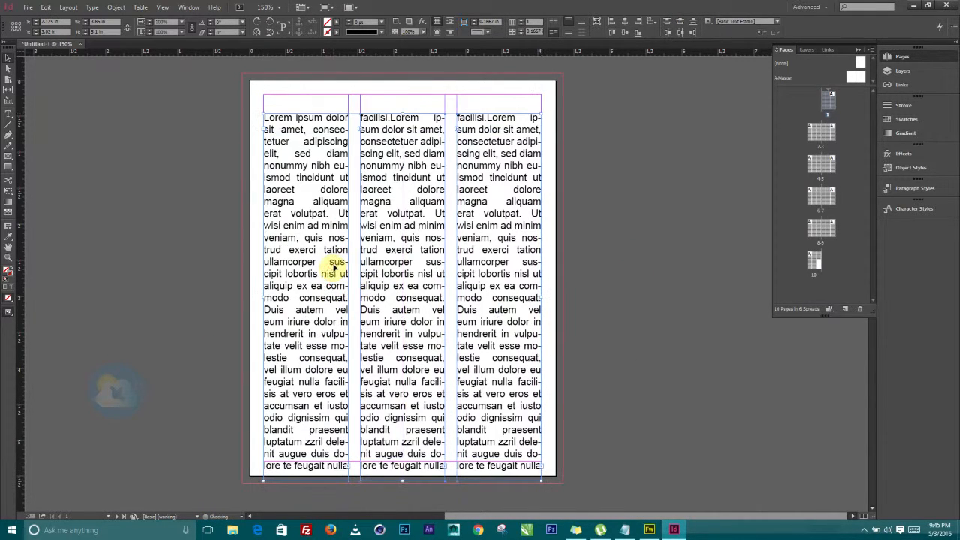
{"action": "key", "text": "Up"}
{"action": "key", "text": "Up"}
{"action": "key", "text": "Up"}
{"action": "key", "text": "Up"}
{"action": "key", "text": "Up"}
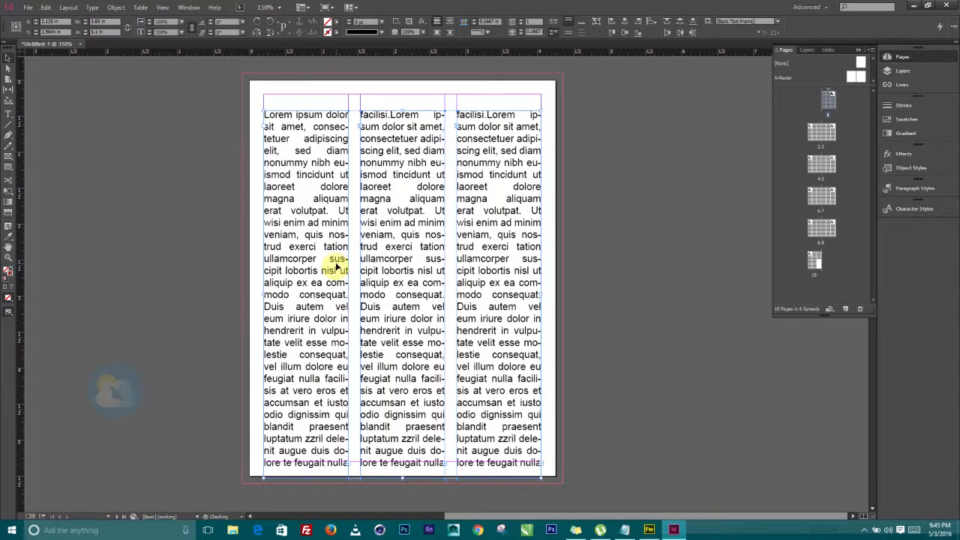
{"action": "key", "text": "Up"}
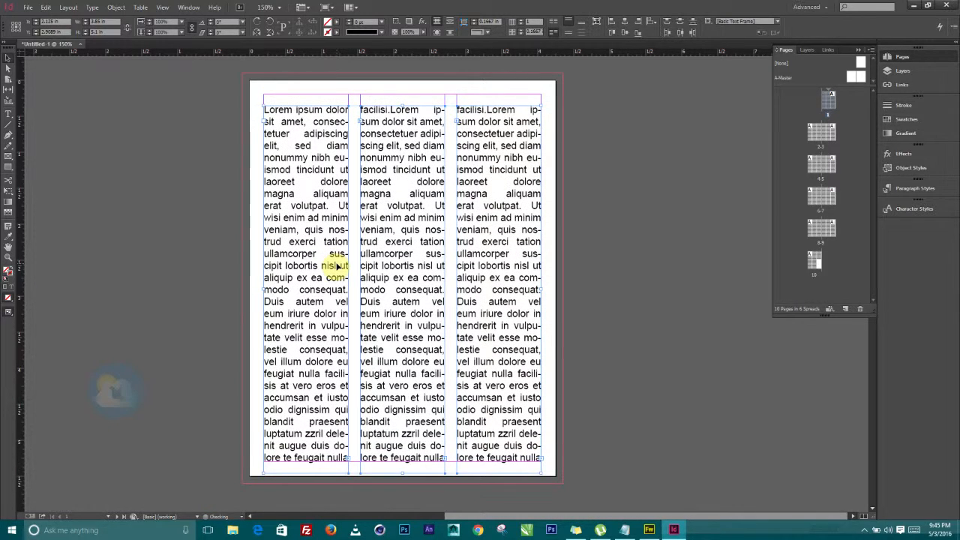
{"action": "key", "text": "Up"}
{"action": "left_click", "coordinate": [625, 156]}
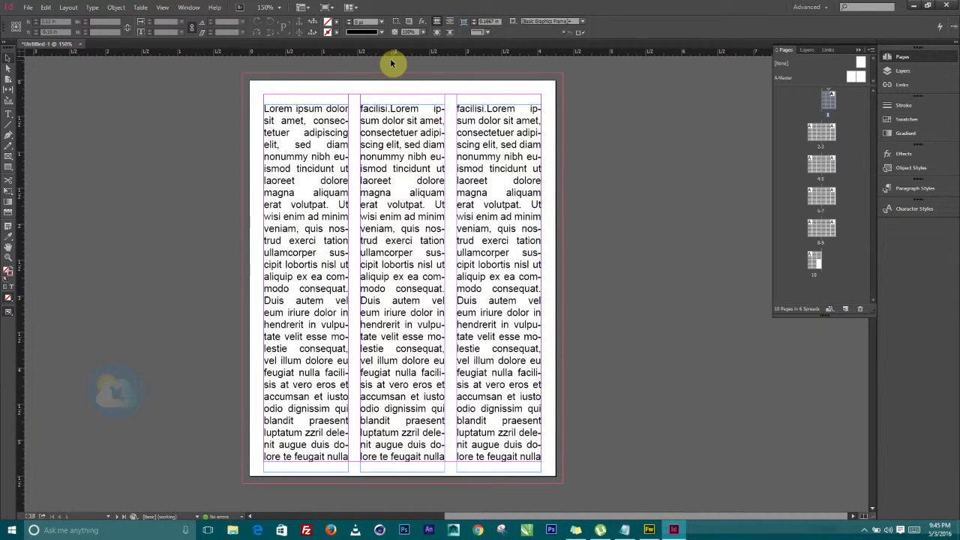
Step: Create a text frame spanning page 1 above the columns and enter "WELCOME TO INDESIGN 101TRAINING"
{"action": "scroll", "coordinate": [366, 86], "scroll_direction": "up", "scroll_amount": 1}
{"action": "scroll", "coordinate": [400, 144], "scroll_direction": "up", "scroll_amount": 2}
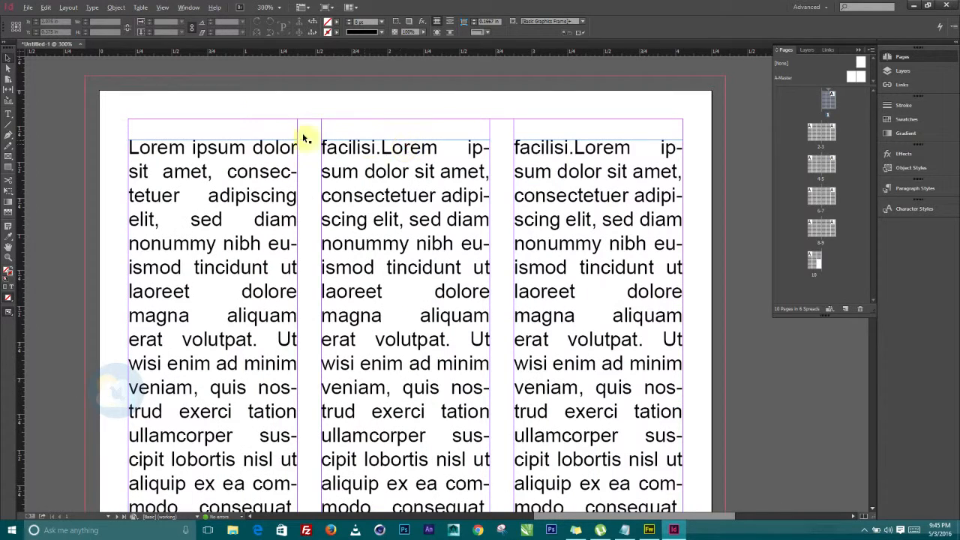
{"action": "left_click", "coordinate": [9, 116]}
{"action": "left_click_drag", "start_coordinate": [133, 96], "coordinate": [692, 127]}
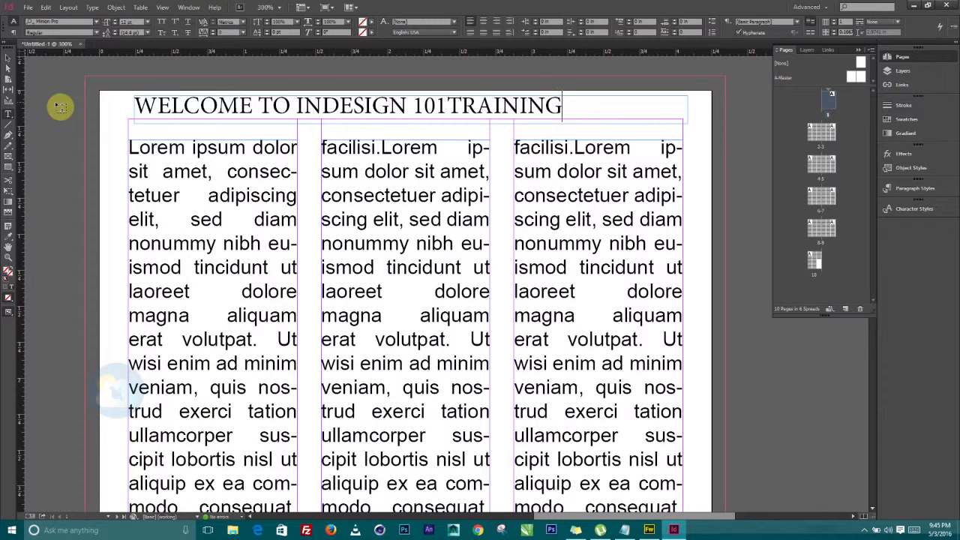
Step: Format the title as centered Impact text and insert a space between "101" and "TRAINING"
{"action": "left_click_drag", "start_coordinate": [564, 115], "coordinate": [122, 111]}
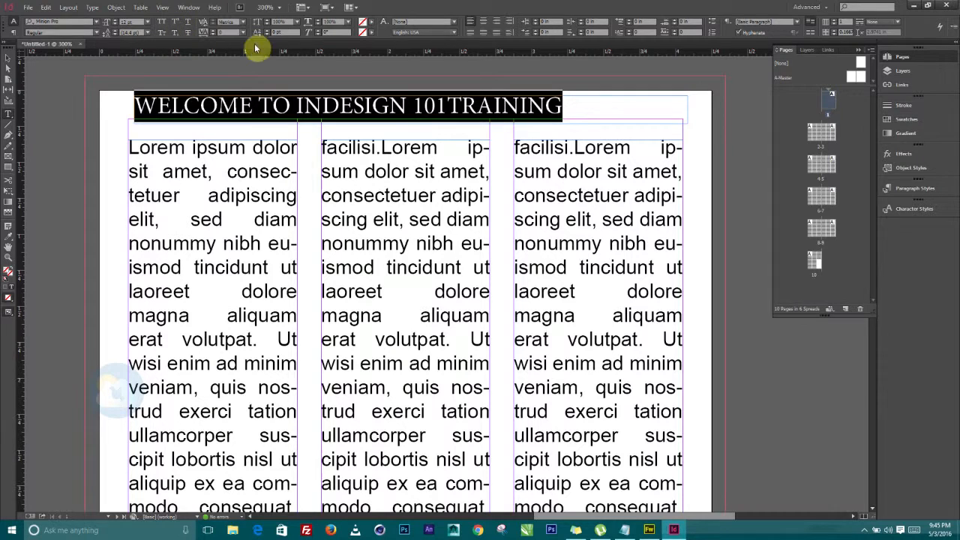
{"action": "left_click", "coordinate": [486, 27]}
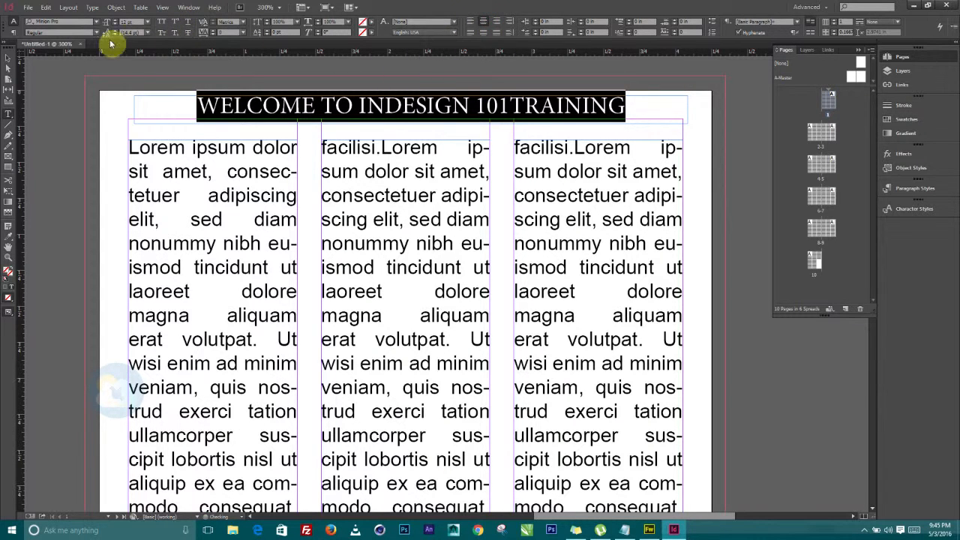
{"action": "left_click", "coordinate": [96, 21]}
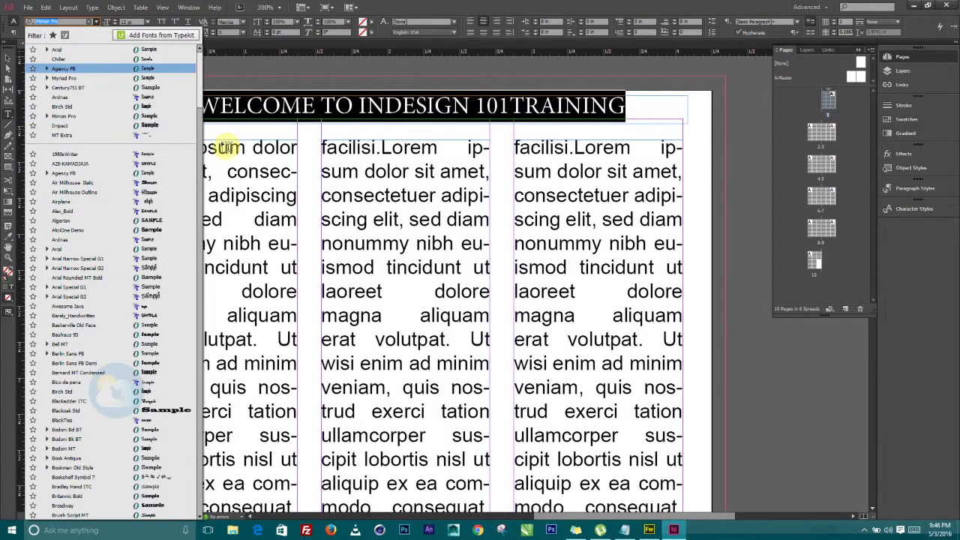
{"action": "left_click", "coordinate": [97, 128]}
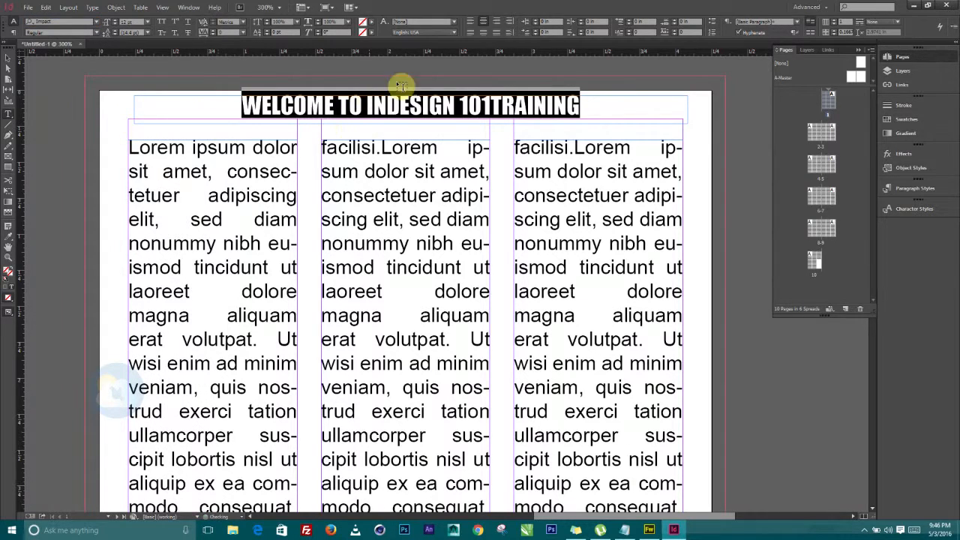
{"action": "left_click", "coordinate": [493, 106]}
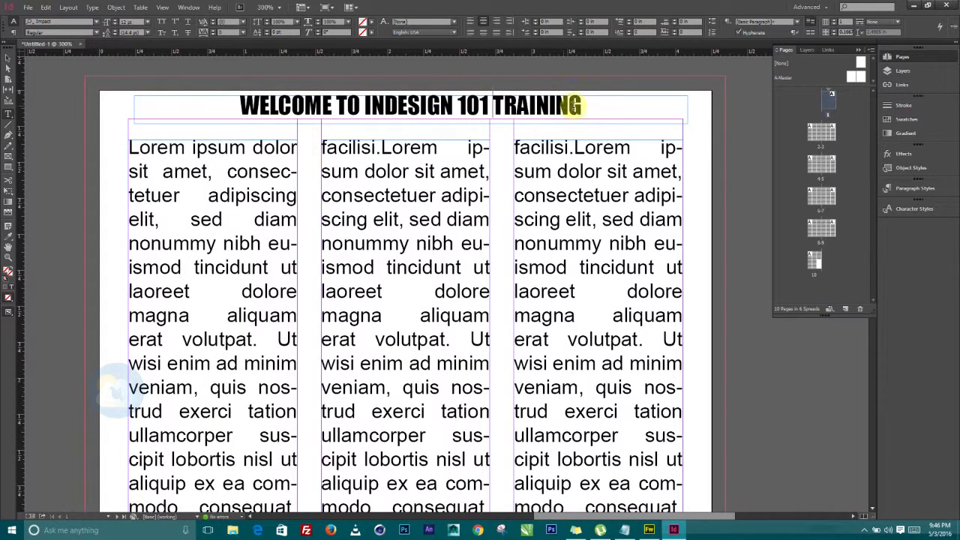
Step: Fill the title text with magenta (C=0 M=100 Y=0 K=0) and move its frame down to just above the three columns
{"action": "left_click_drag", "start_coordinate": [590, 109], "coordinate": [215, 101]}
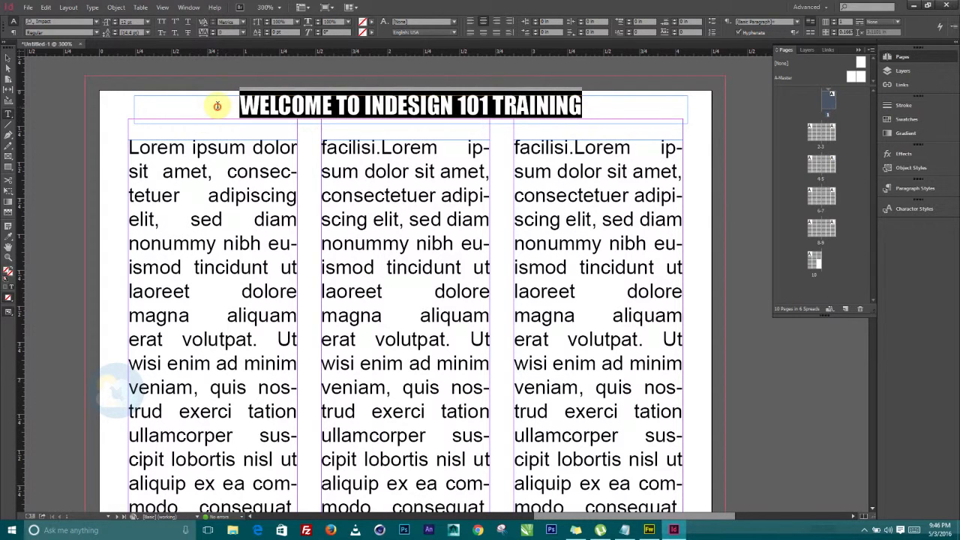
{"action": "left_click", "coordinate": [373, 26]}
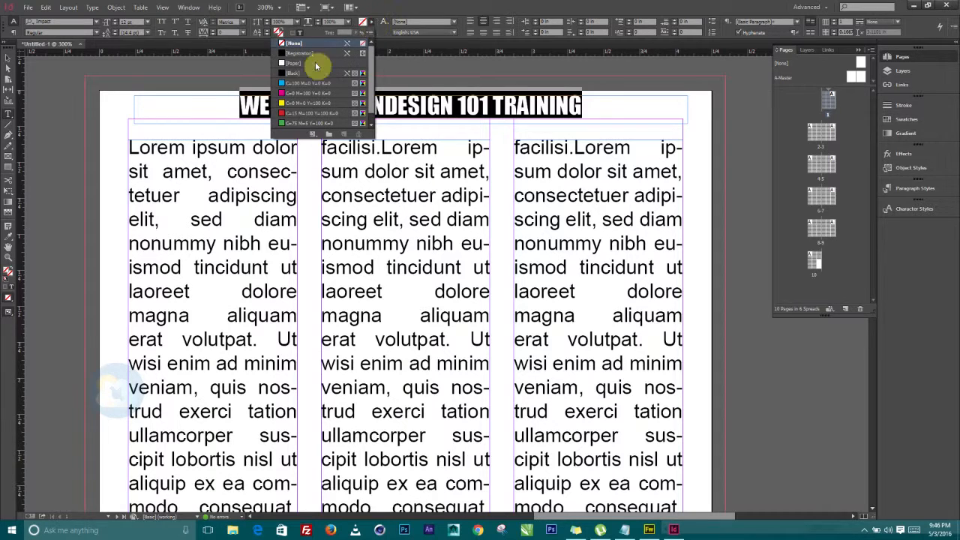
{"action": "left_click", "coordinate": [311, 93]}
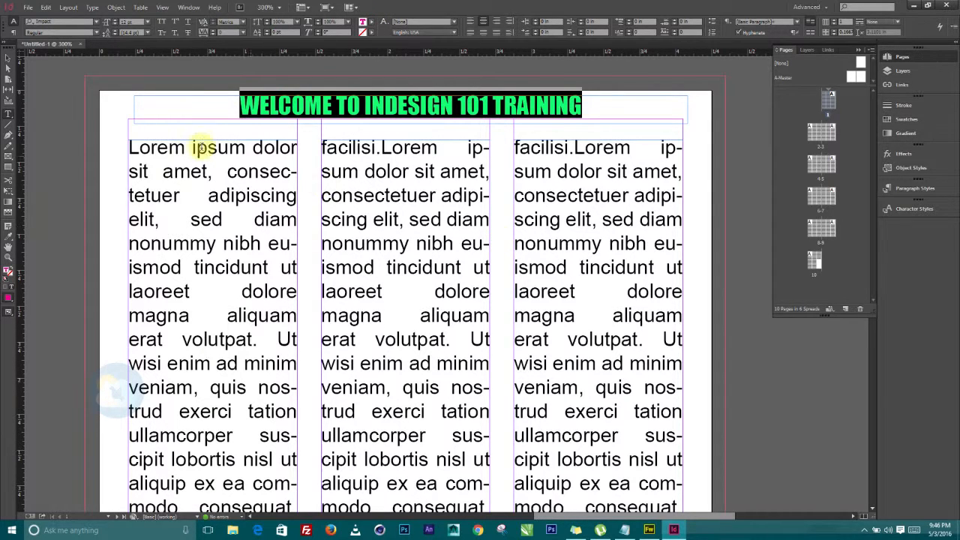
{"action": "left_click", "coordinate": [8, 58]}
{"action": "left_click", "coordinate": [114, 133]}
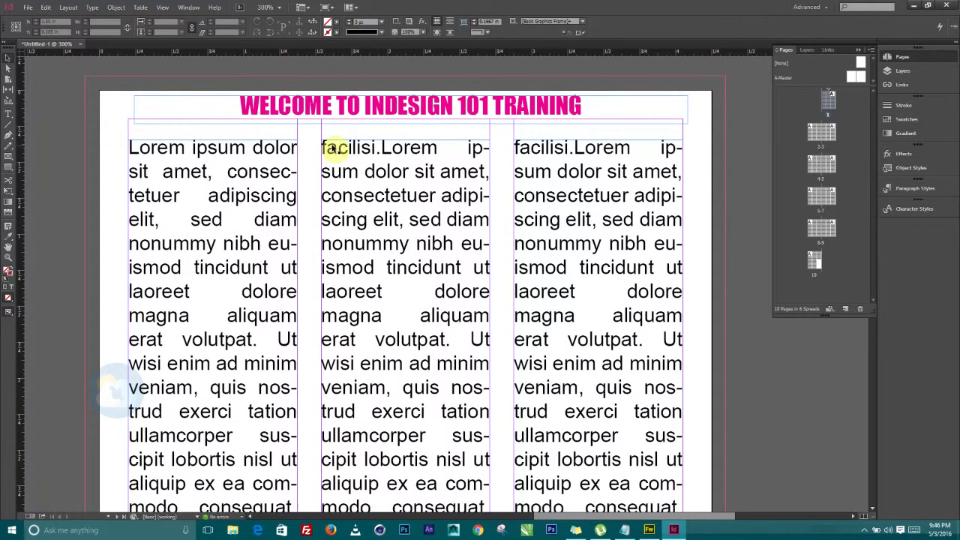
{"action": "left_click_drag", "start_coordinate": [414, 114], "coordinate": [416, 126]}
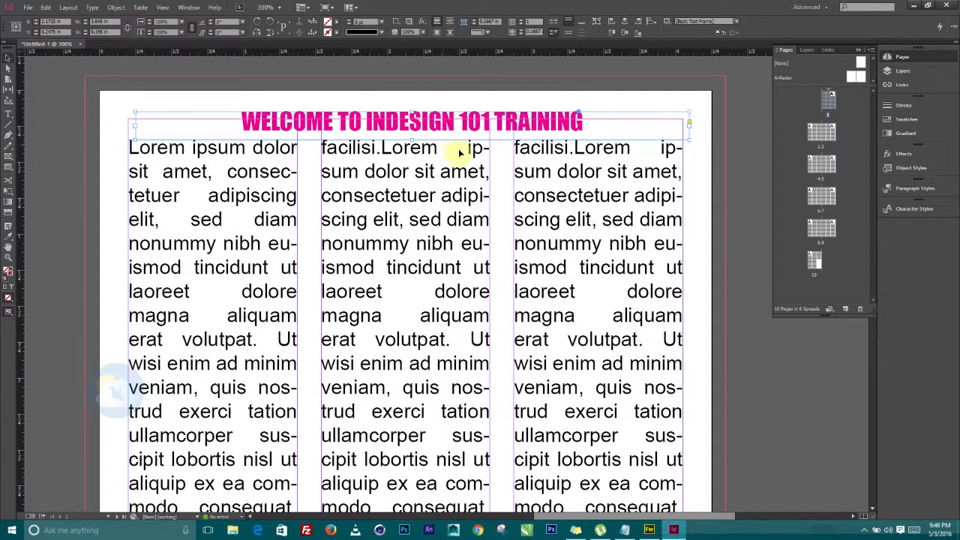
Step: Examine page 1's layout from the title down to the bottom margin of the columns
{"action": "scroll", "coordinate": [420, 236], "scroll_direction": "down", "scroll_amount": 1}
{"action": "scroll", "coordinate": [420, 236], "scroll_direction": "up", "scroll_amount": 5}
{"action": "scroll", "coordinate": [419, 237], "scroll_direction": "down", "scroll_amount": 10}
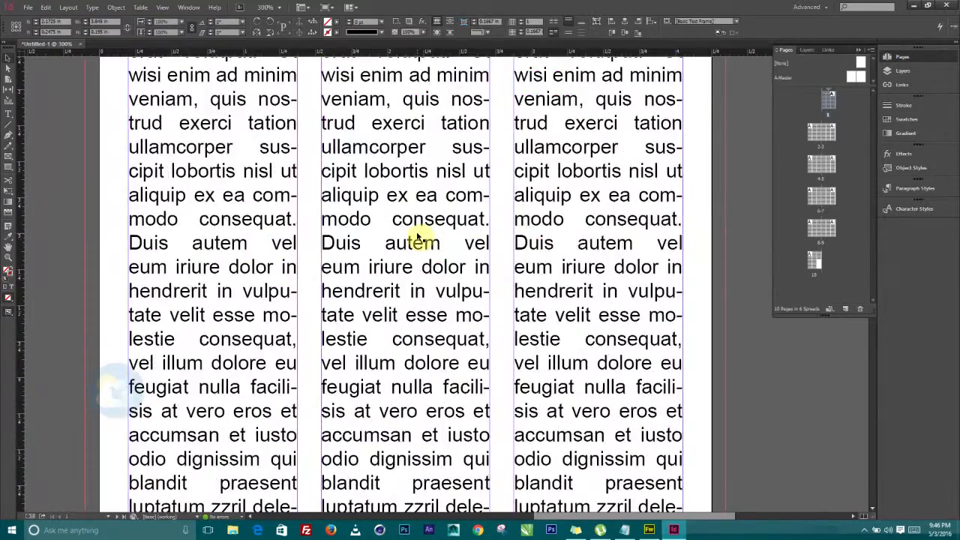
{"action": "scroll", "coordinate": [418, 236], "scroll_direction": "down", "scroll_amount": 5}
{"action": "scroll", "coordinate": [419, 236], "scroll_direction": "up", "scroll_amount": 15}
{"action": "scroll", "coordinate": [419, 237], "scroll_direction": "down", "scroll_amount": 15}
{"action": "scroll", "coordinate": [419, 237], "scroll_direction": "up", "scroll_amount": 5}
{"action": "scroll", "coordinate": [419, 237], "scroll_direction": "down", "scroll_amount": 3}
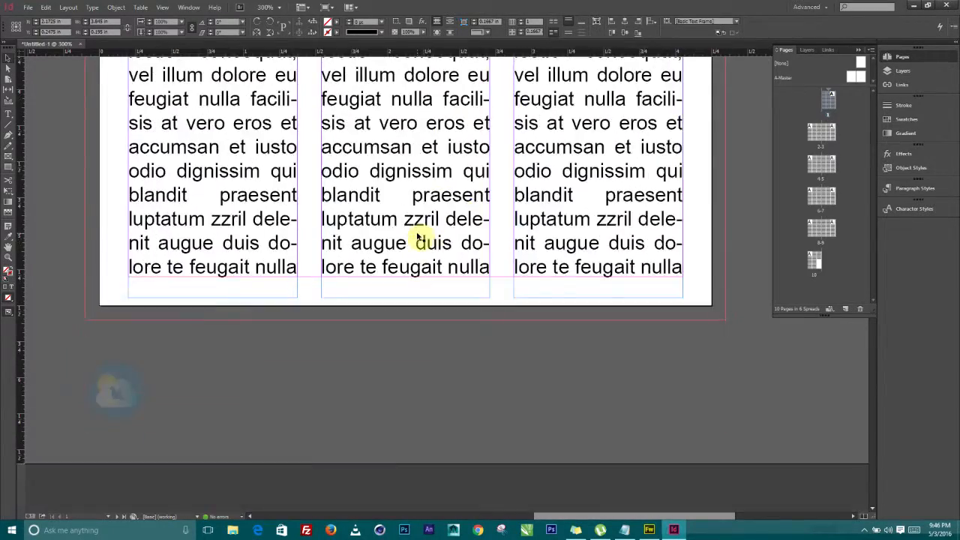
{"action": "scroll", "coordinate": [417, 236], "scroll_direction": "up", "scroll_amount": 15}
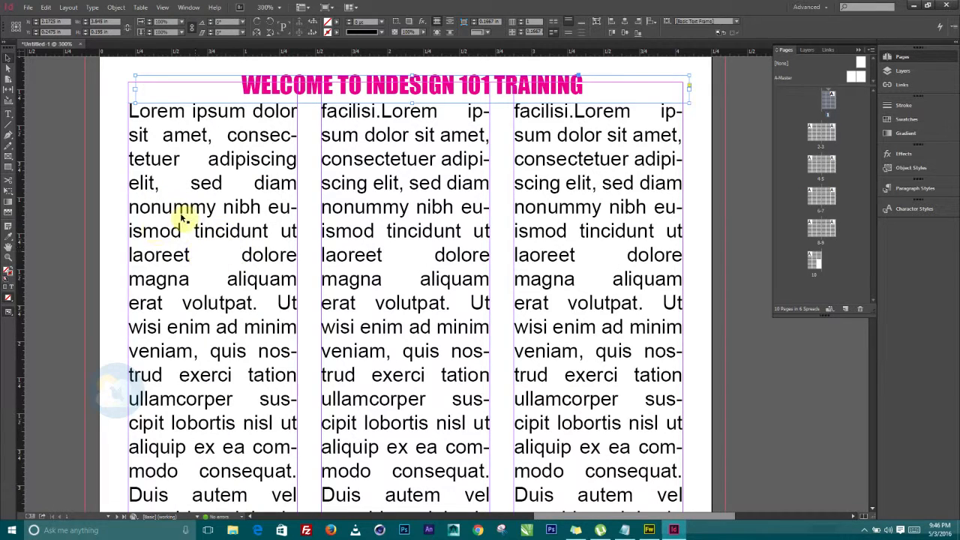
Step: Place the Earlybell logo image from the desktop's earlybell folder on page 1 and move it over the page's left edge
{"action": "left_click", "coordinate": [44, 216]}
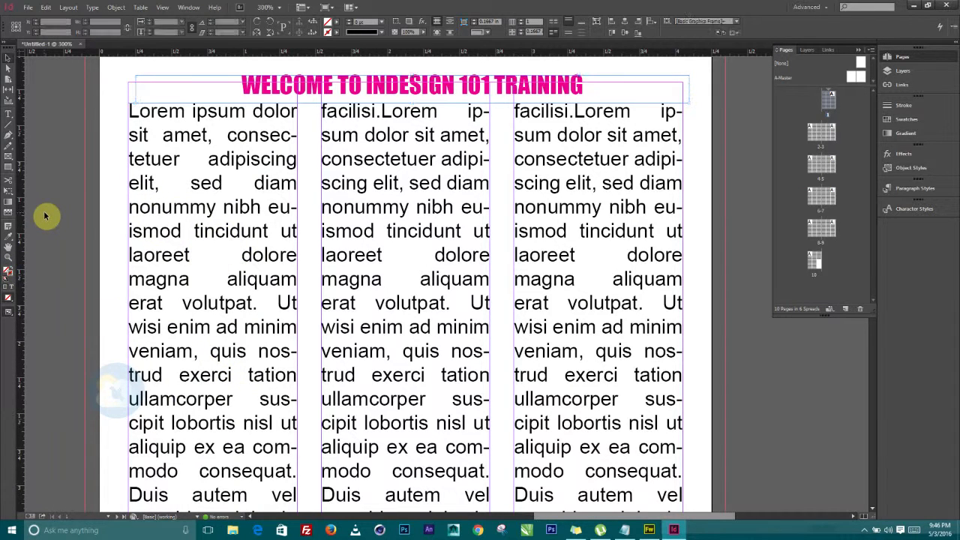
{"action": "left_click", "coordinate": [27, 7]}
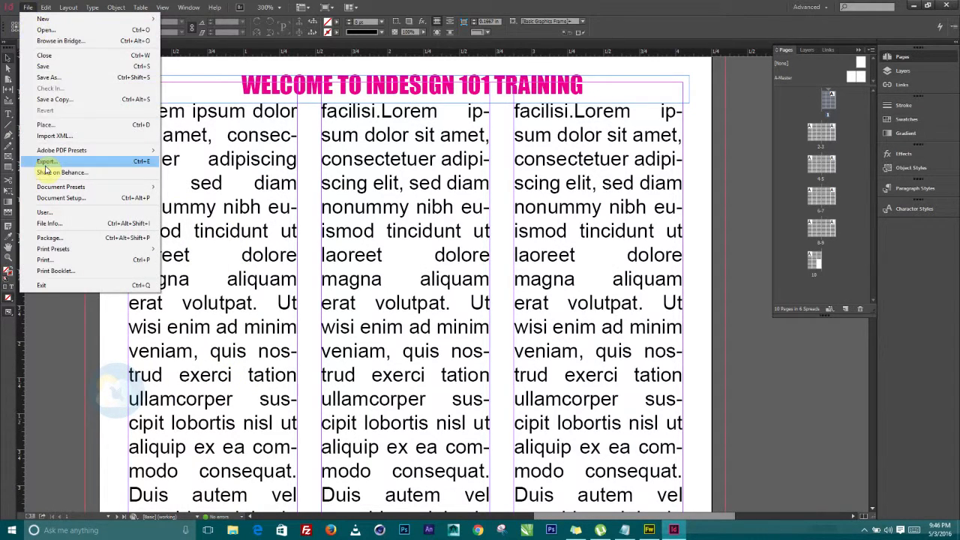
{"action": "left_click", "coordinate": [48, 125]}
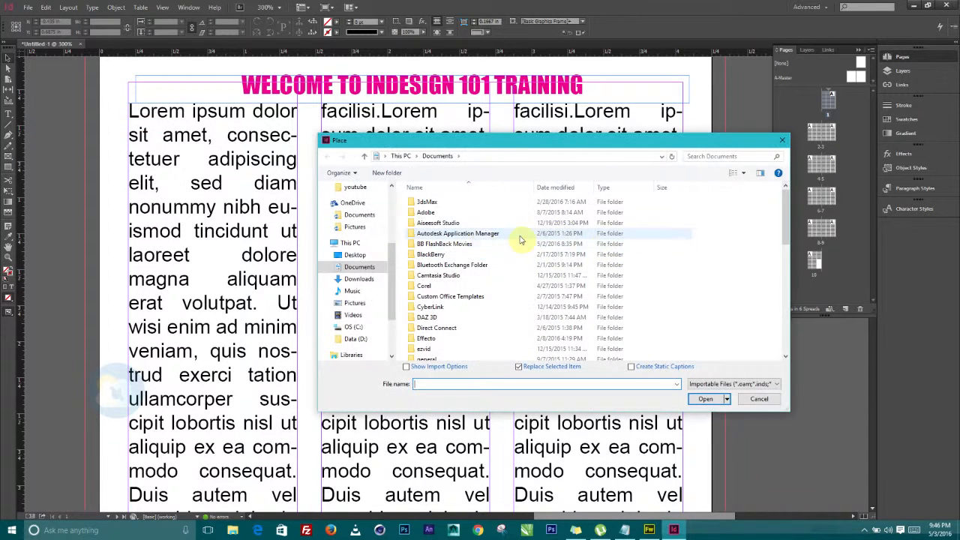
{"action": "scroll", "coordinate": [357, 218], "scroll_direction": "up", "scroll_amount": 3}
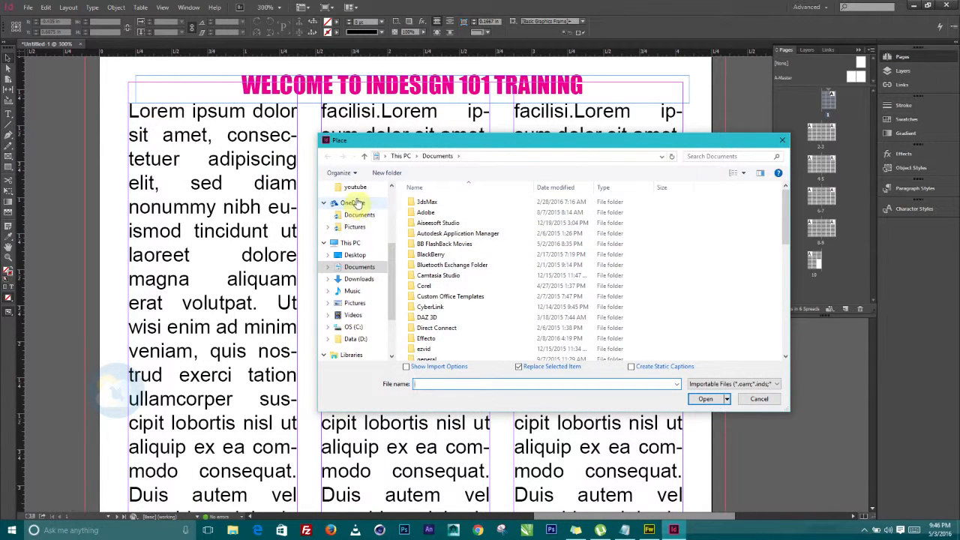
{"action": "scroll", "coordinate": [359, 222], "scroll_direction": "up", "scroll_amount": 2}
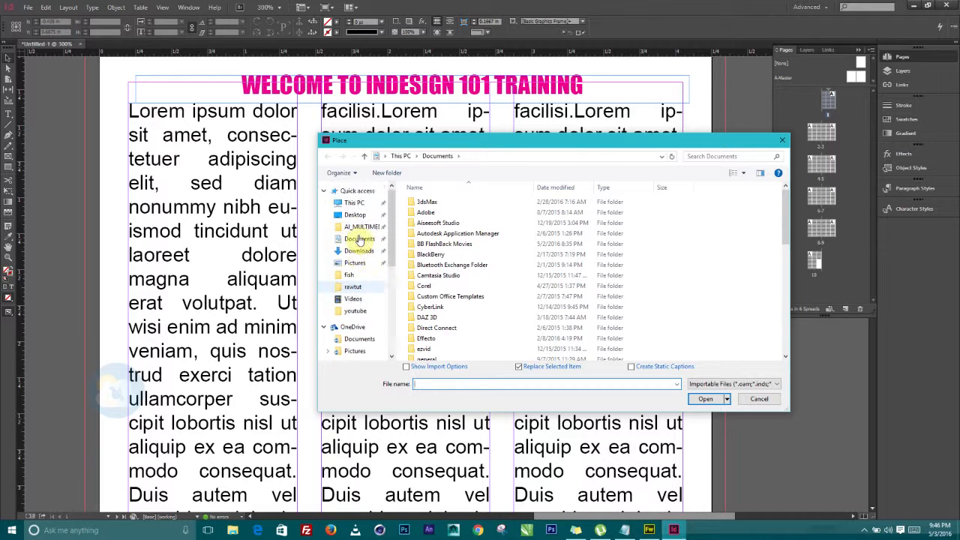
{"action": "left_click", "coordinate": [357, 216]}
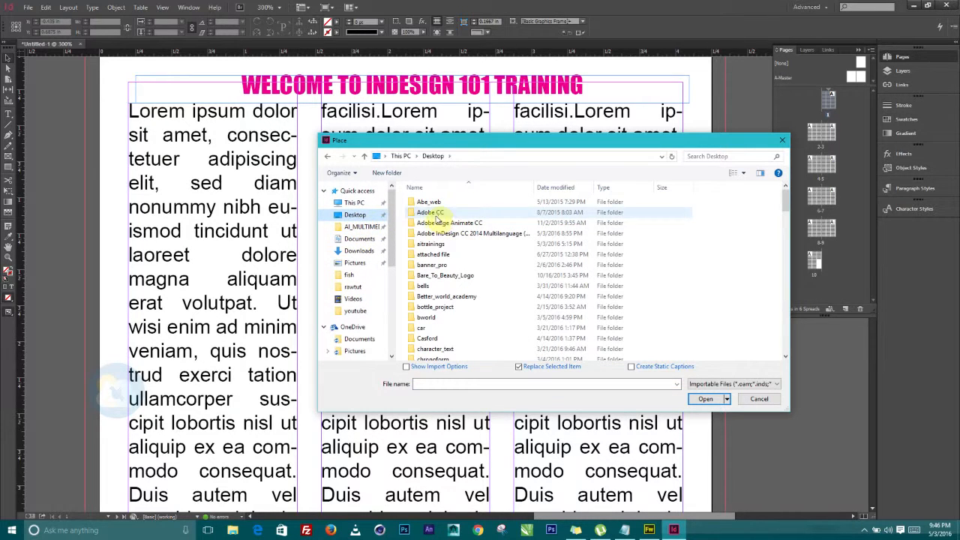
{"action": "scroll", "coordinate": [450, 240], "scroll_direction": "down", "scroll_amount": 5}
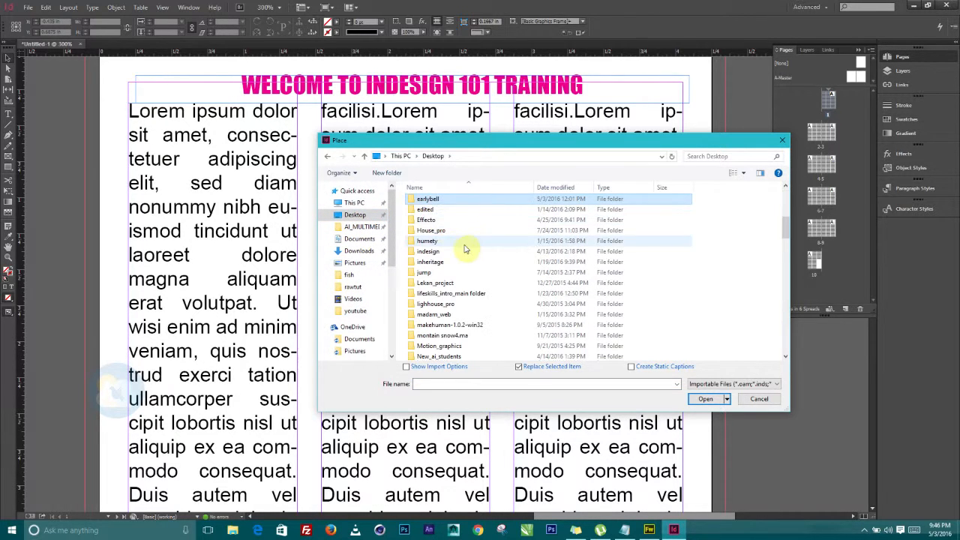
{"action": "double_click", "coordinate": [429, 204]}
{"action": "double_click", "coordinate": [750, 285]}
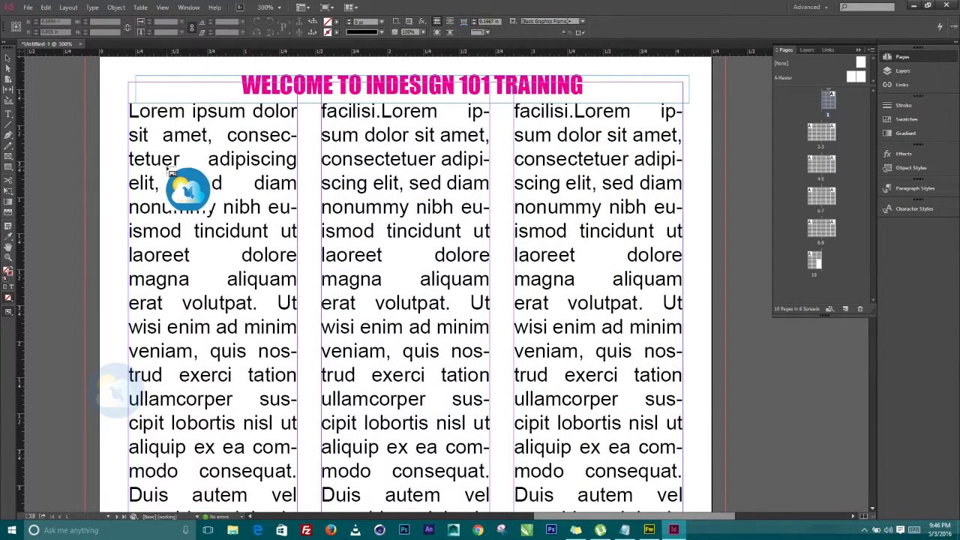
{"action": "left_click", "coordinate": [184, 166]}
{"action": "scroll", "coordinate": [432, 281], "scroll_direction": "down", "scroll_amount": 3}
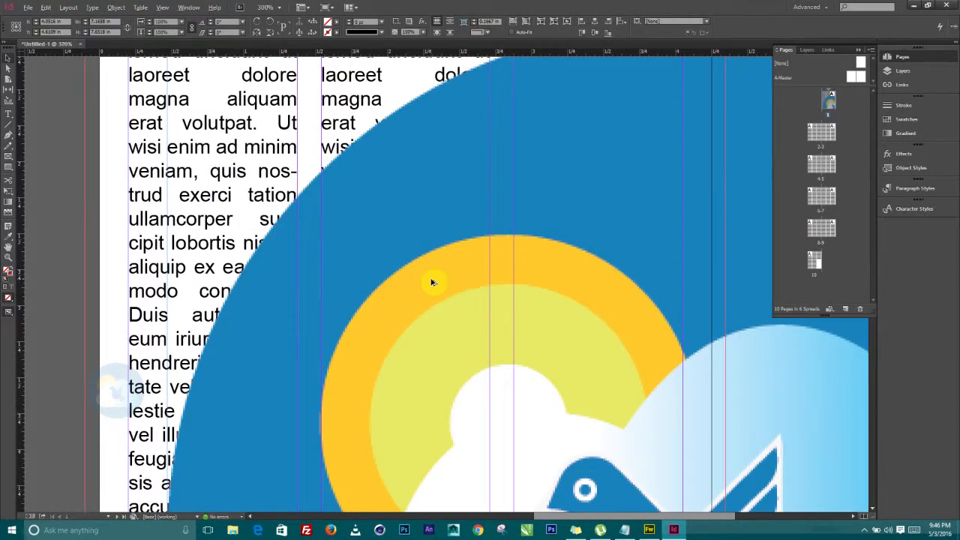
{"action": "scroll", "coordinate": [432, 282], "scroll_direction": "down", "scroll_amount": 3}
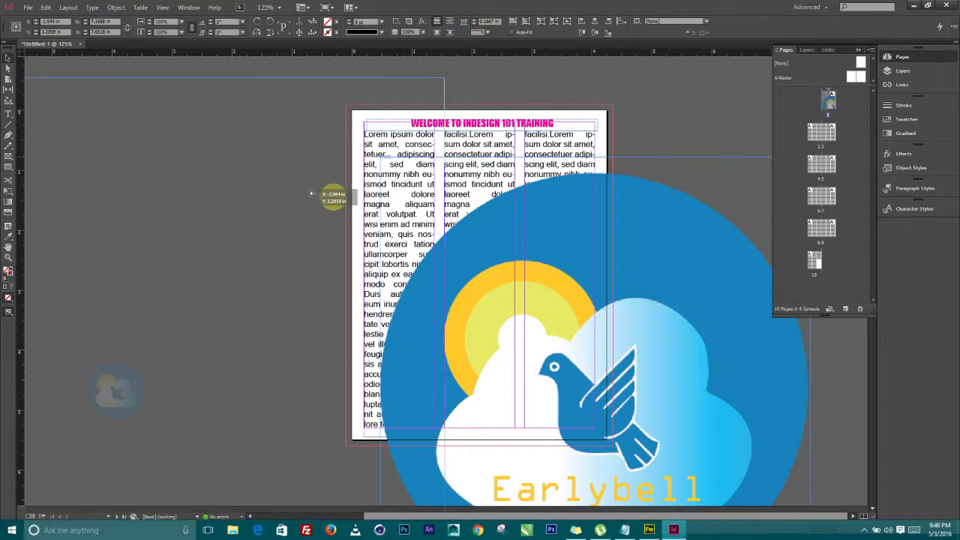
{"action": "left_click_drag", "start_coordinate": [310, 194], "coordinate": [309, 193]}
{"action": "left_click_drag", "start_coordinate": [442, 78], "coordinate": [197, 303]}
{"action": "left_click_drag", "start_coordinate": [134, 377], "coordinate": [175, 343]}
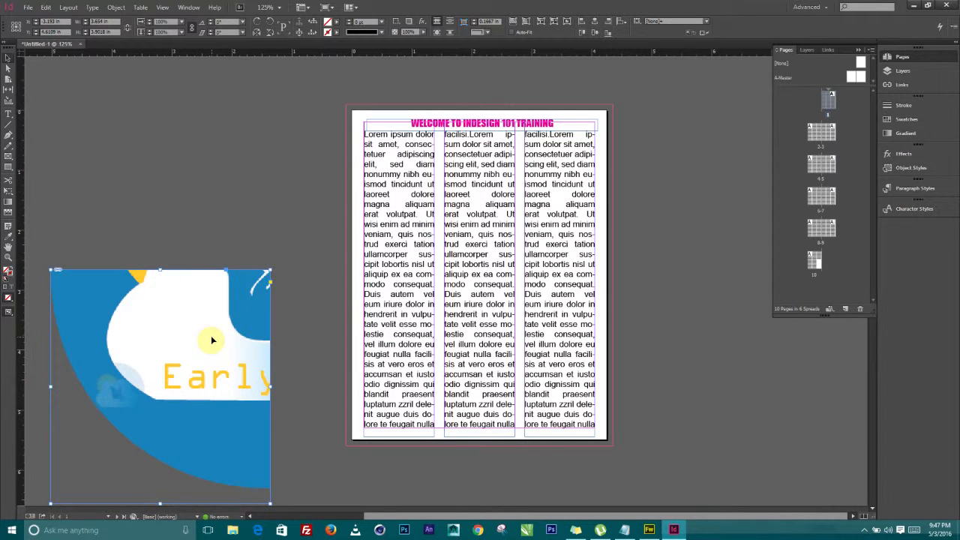
{"action": "key", "text": "ctrl+z"}
{"action": "key", "text": "ctrl+z"}
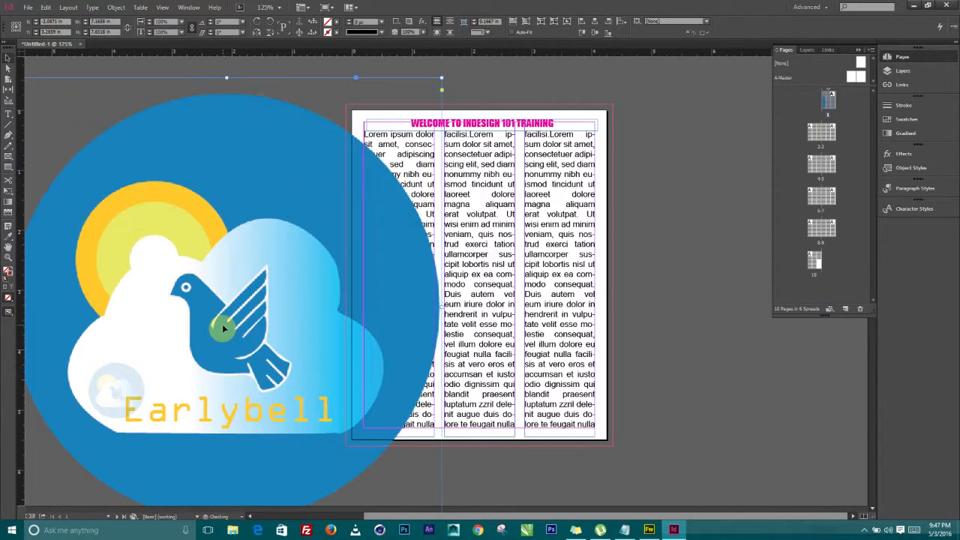
{"action": "left_click_drag", "start_coordinate": [441, 76], "coordinate": [252, 223]}
{"action": "key", "text": "ctrl+z"}
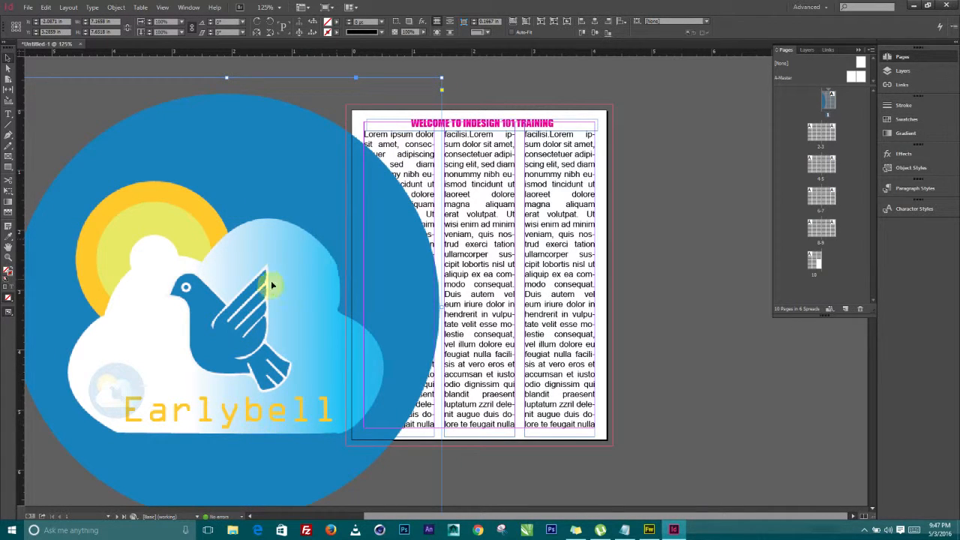
Step: Scale the logo image inside its frame to a mirrored copy about 0.97 × 1.03 in and fit the frame to it
{"action": "double_click", "coordinate": [251, 211]}
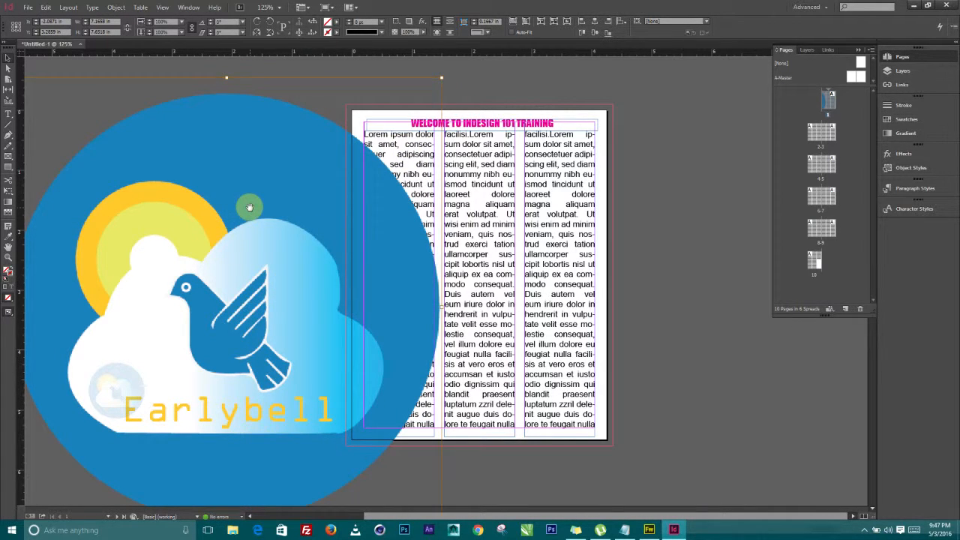
{"action": "left_click_drag", "start_coordinate": [443, 77], "coordinate": [383, 237]}
{"action": "left_click", "coordinate": [357, 228]}
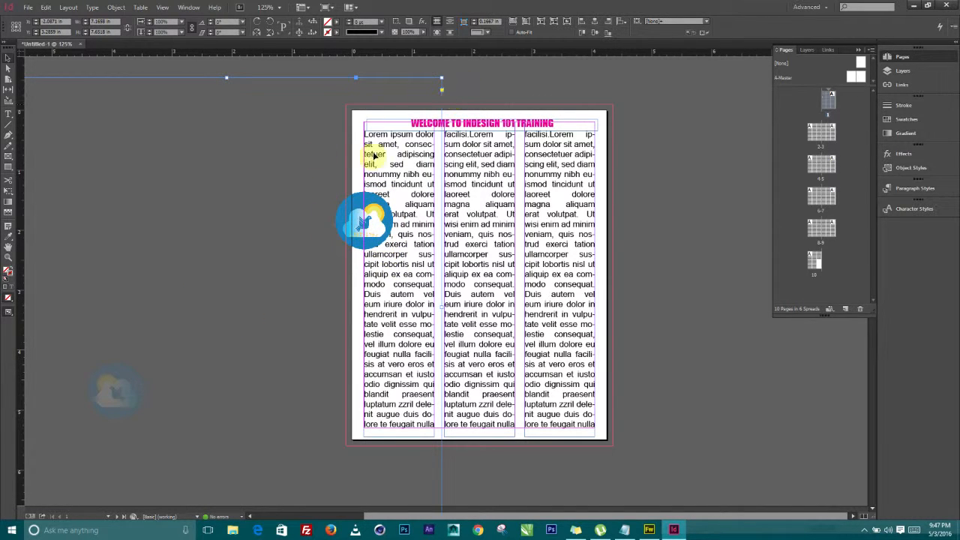
{"action": "key", "text": "ctrl+minus"}
{"action": "key", "text": "ctrl+minus"}
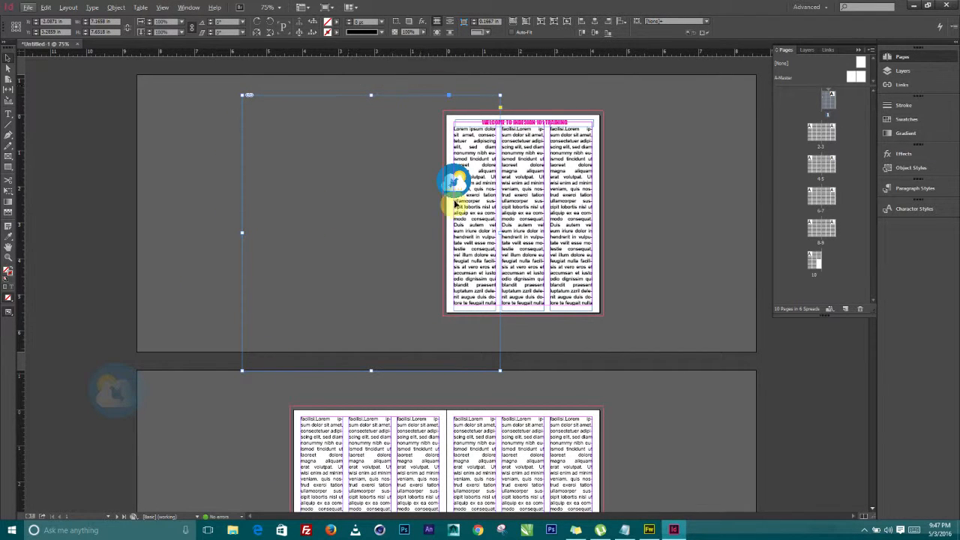
{"action": "double_click", "coordinate": [500, 370]}
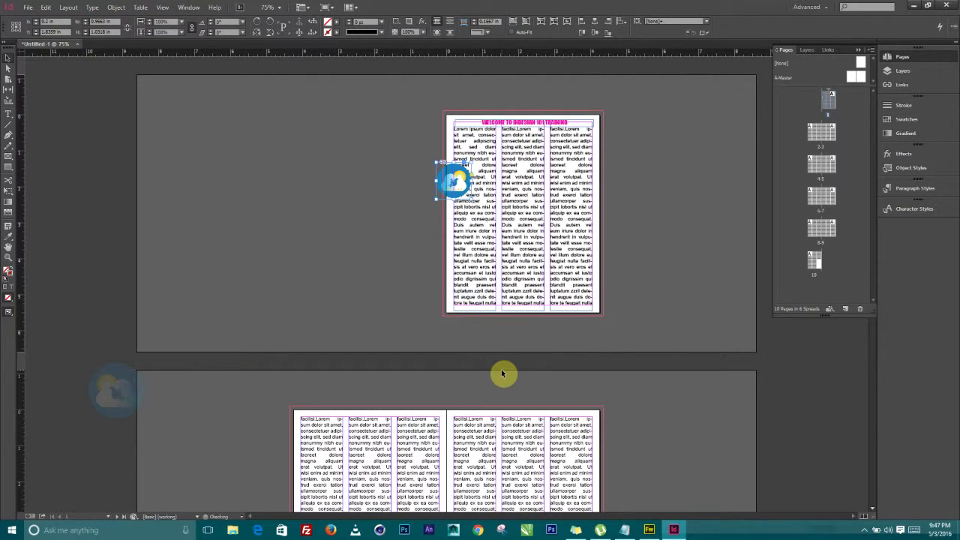
Step: Move the logo to the upper end of page 1's first text column, just below the title
{"action": "key", "text": "ctrl+equal"}
{"action": "key", "text": "ctrl+equal"}
{"action": "key", "text": "ctrl+equal"}
{"action": "left_click_drag", "start_coordinate": [574, 115], "coordinate": [431, 252]}
{"action": "left_click_drag", "start_coordinate": [322, 267], "coordinate": [381, 188]}
{"action": "scroll", "coordinate": [397, 190], "scroll_direction": "up", "scroll_amount": 2}
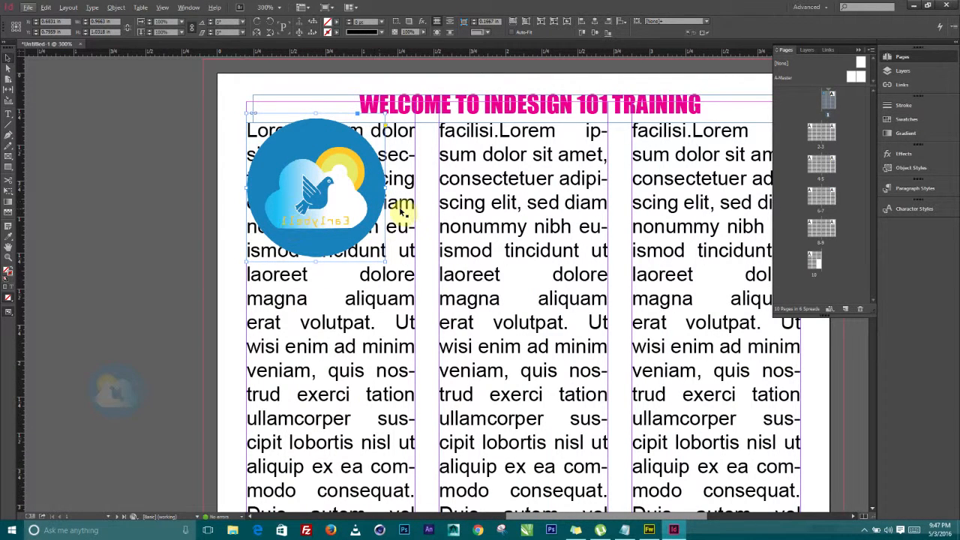
Step: Wrap the text around the logo's object shape with the Detect Edges contour type, and dock the Text Wrap panel below Character Styles
{"action": "left_click", "coordinate": [259, 8]}
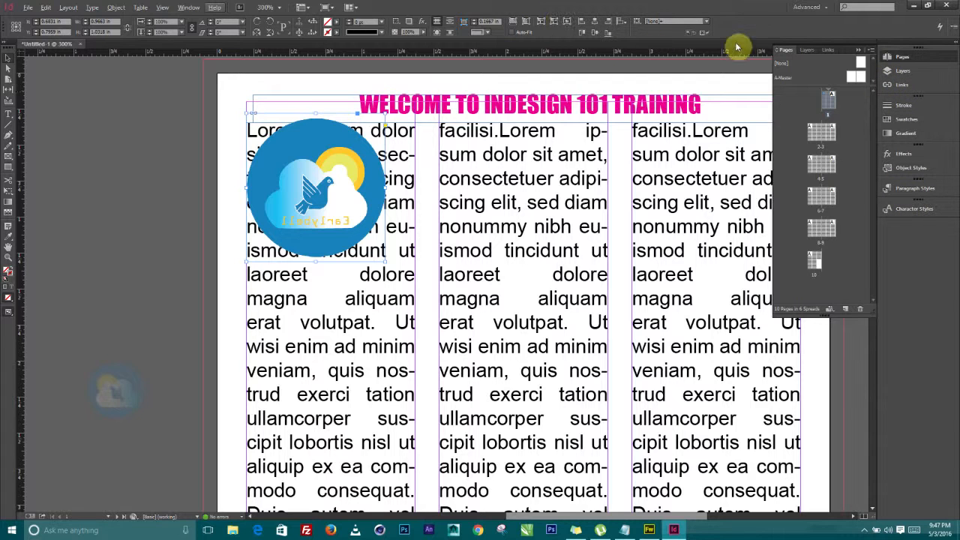
{"action": "left_click", "coordinate": [191, 8]}
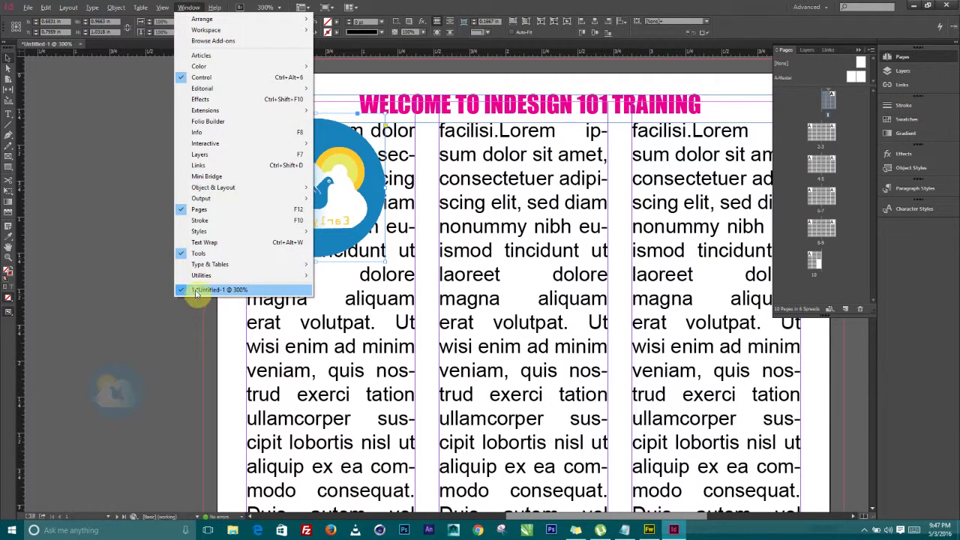
{"action": "left_click", "coordinate": [213, 7]}
{"action": "left_click", "coordinate": [213, 8]}
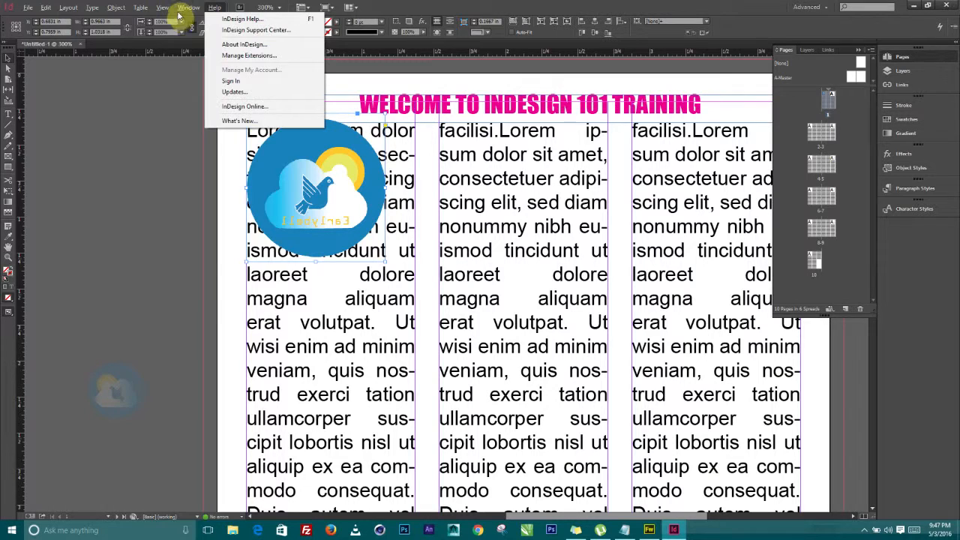
{"action": "mouse_move", "coordinate": [185, 9]}
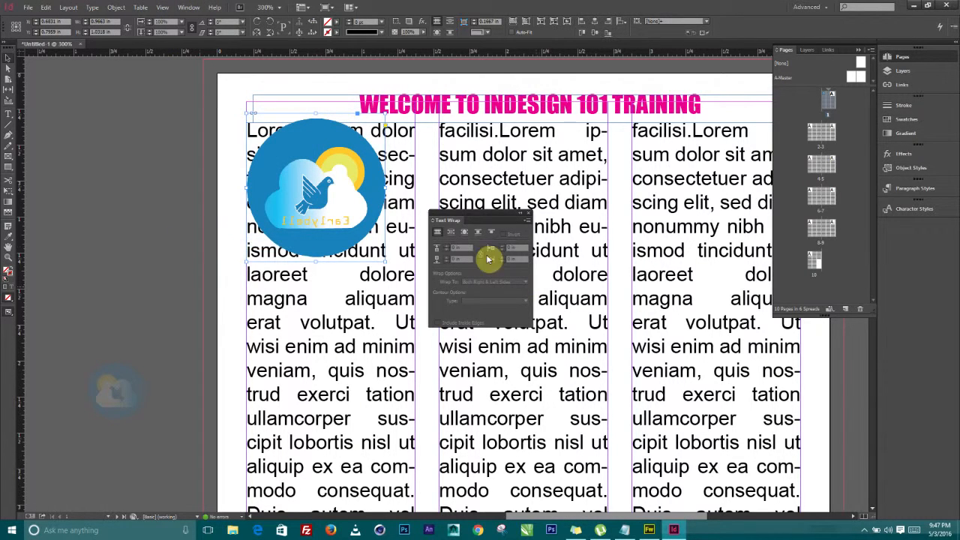
{"action": "left_click_drag", "start_coordinate": [469, 214], "coordinate": [480, 218]}
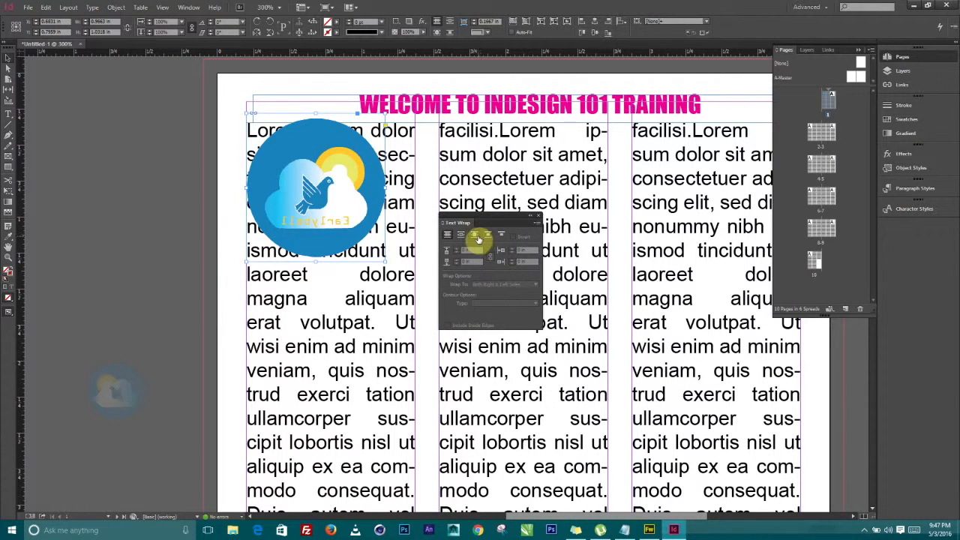
{"action": "left_click", "coordinate": [475, 235]}
{"action": "left_click", "coordinate": [481, 303]}
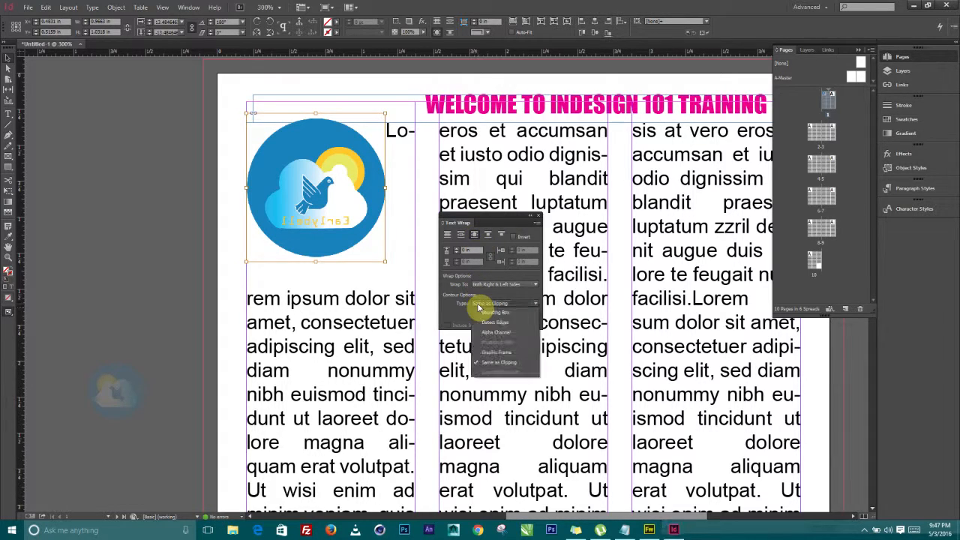
{"action": "left_click", "coordinate": [498, 321]}
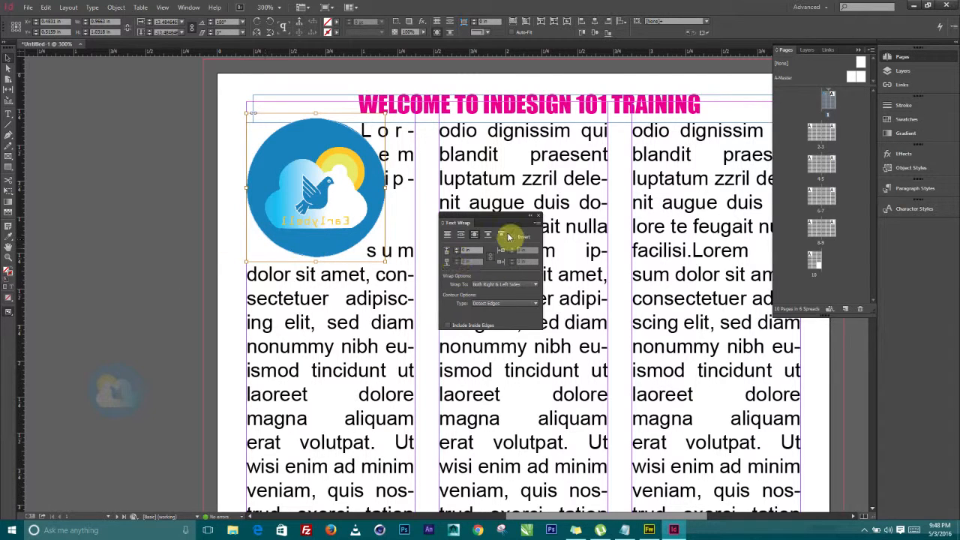
{"action": "left_click_drag", "start_coordinate": [518, 225], "coordinate": [926, 231]}
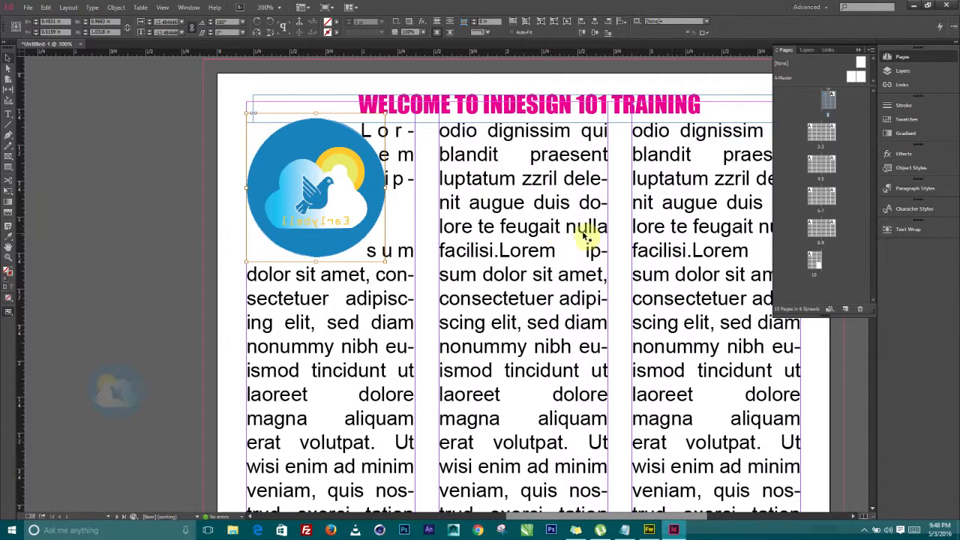
Step: Shrink the logo and its frame to about 0.53 × 0.56 in and move it to the first column's right edge beside "diam nonummy"
{"action": "left_click", "coordinate": [333, 177]}
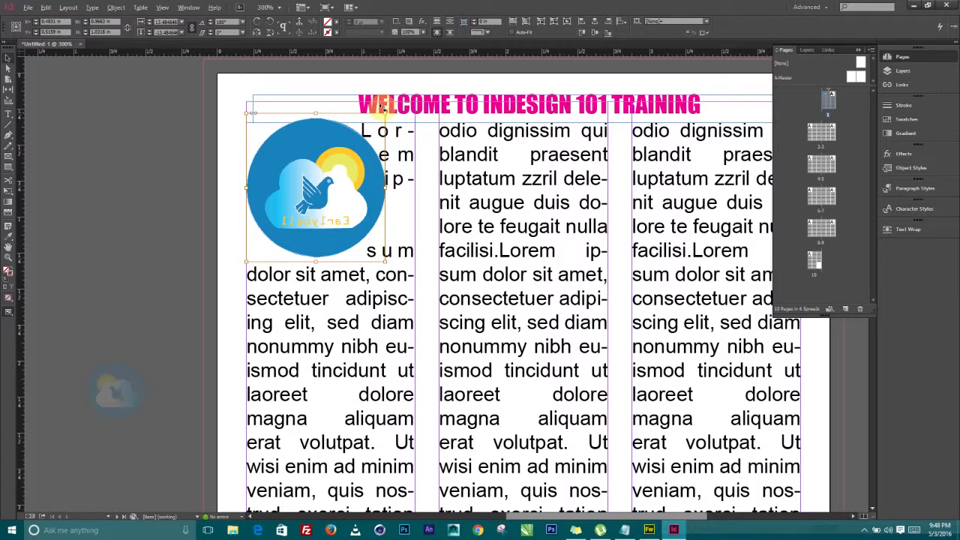
{"action": "left_click_drag", "start_coordinate": [385, 114], "coordinate": [357, 145]}
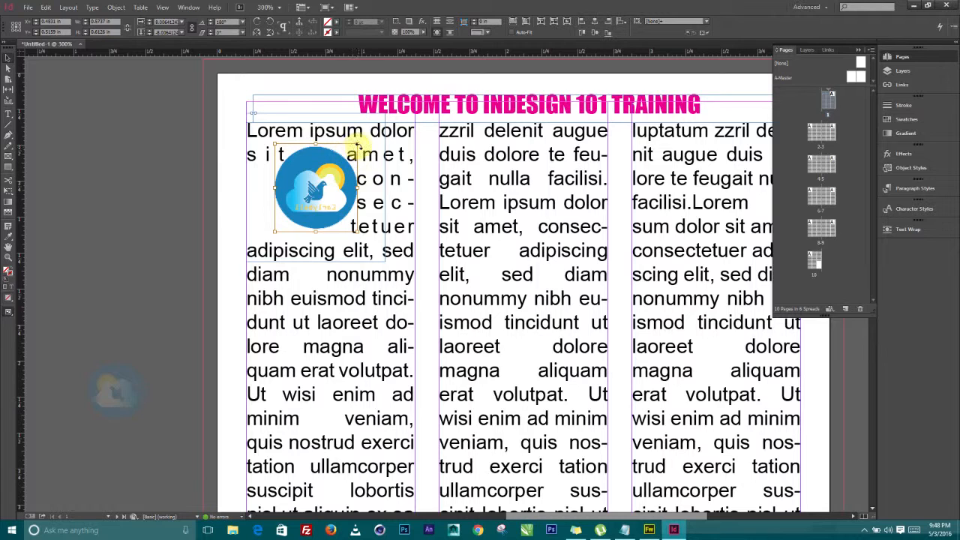
{"action": "mouse_move", "coordinate": [359, 142]}
{"action": "left_mouse_down"}
{"action": "mouse_move", "coordinate": [366, 149]}
{"action": "mouse_move", "coordinate": [353, 144]}
{"action": "left_mouse_up"}
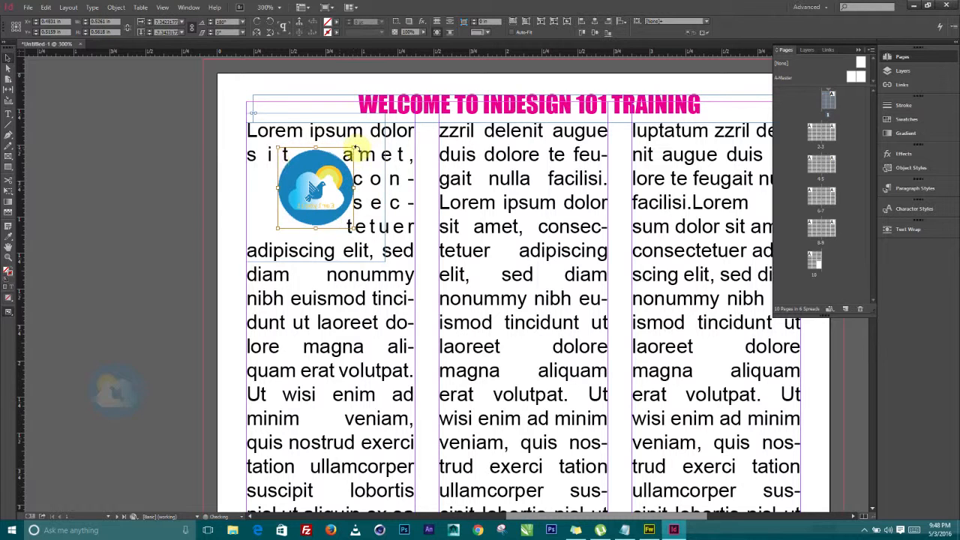
{"action": "left_click", "coordinate": [162, 183]}
{"action": "left_click", "coordinate": [319, 187]}
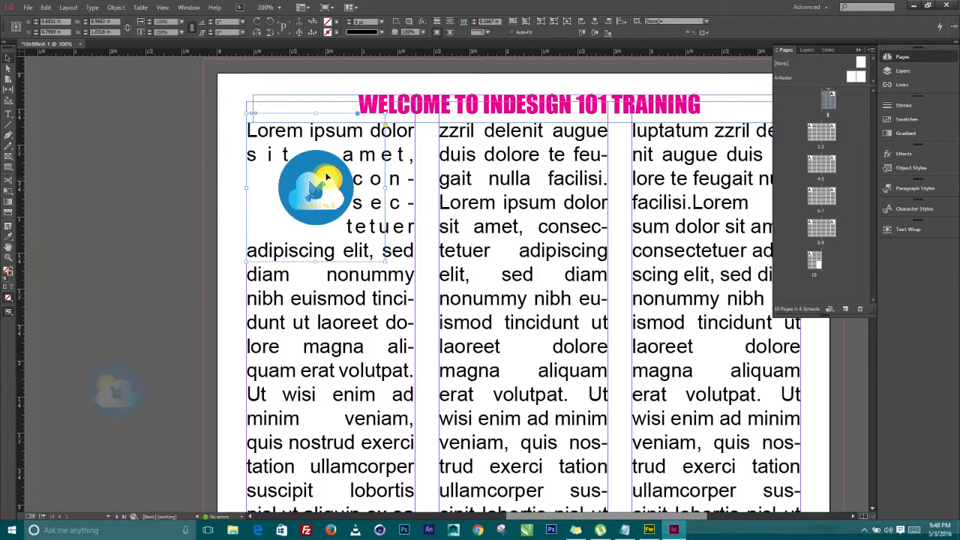
{"action": "double_click", "coordinate": [386, 113]}
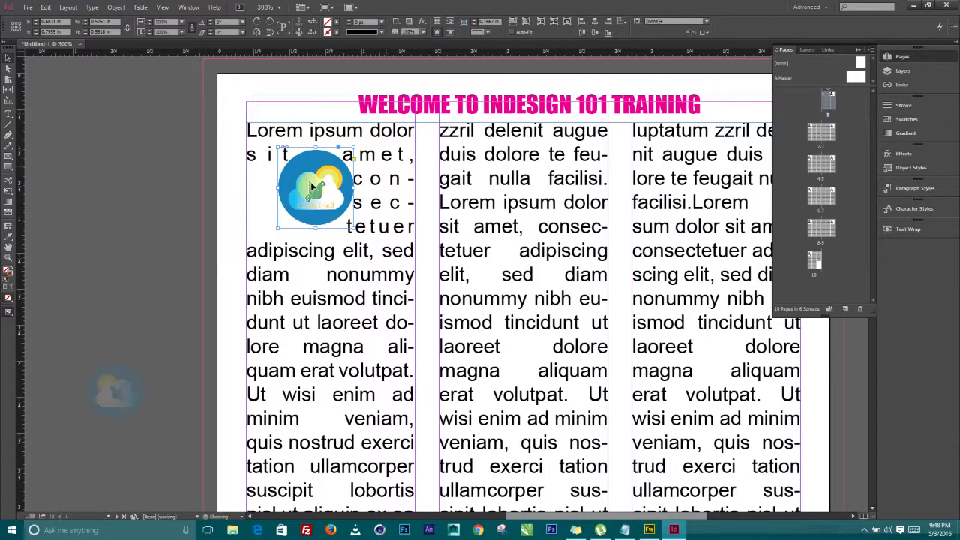
{"action": "left_click_drag", "start_coordinate": [308, 188], "coordinate": [371, 233]}
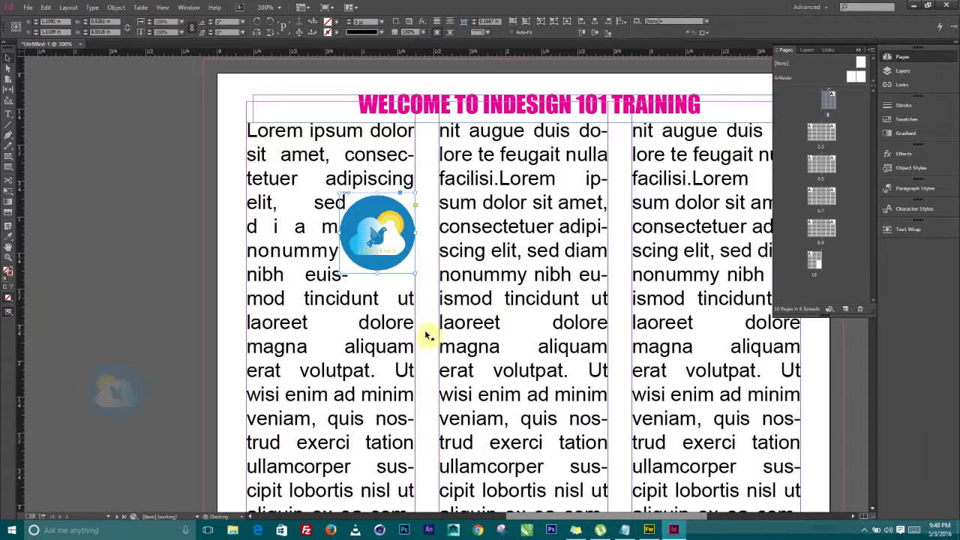
{"action": "left_click", "coordinate": [146, 217]}
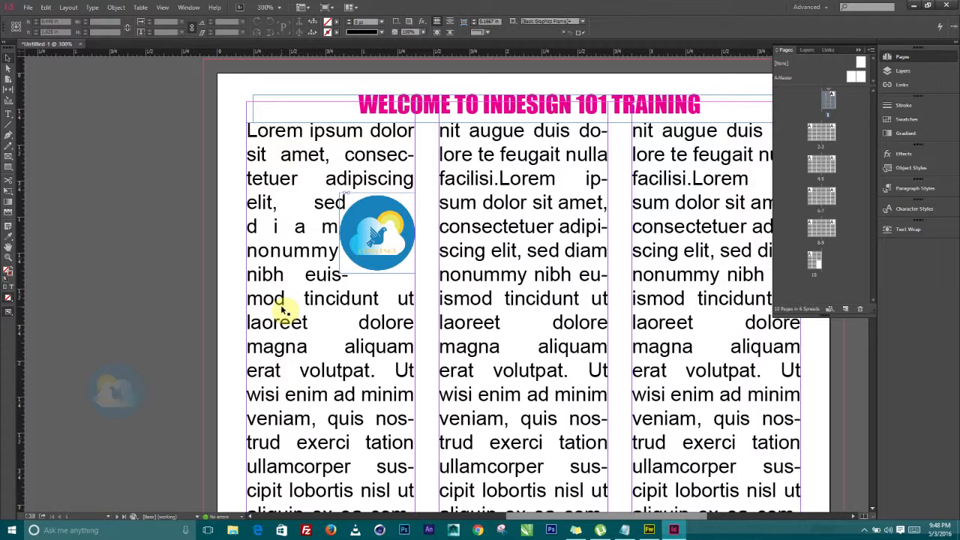
Step: Turn the opening "L" of page 1's first text column into a drop cap three lines deep
{"action": "double_click", "coordinate": [257, 135]}
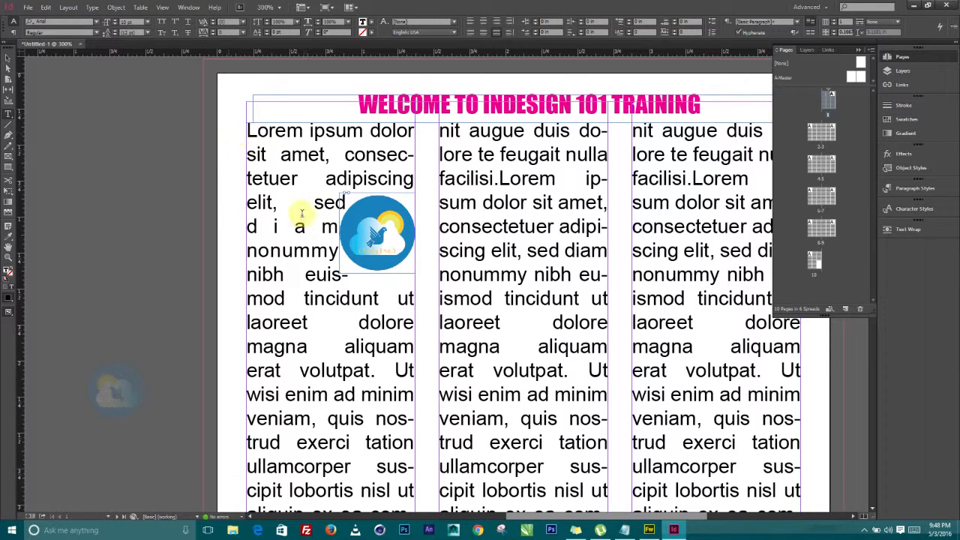
{"action": "left_click_drag", "start_coordinate": [257, 131], "coordinate": [246, 131]}
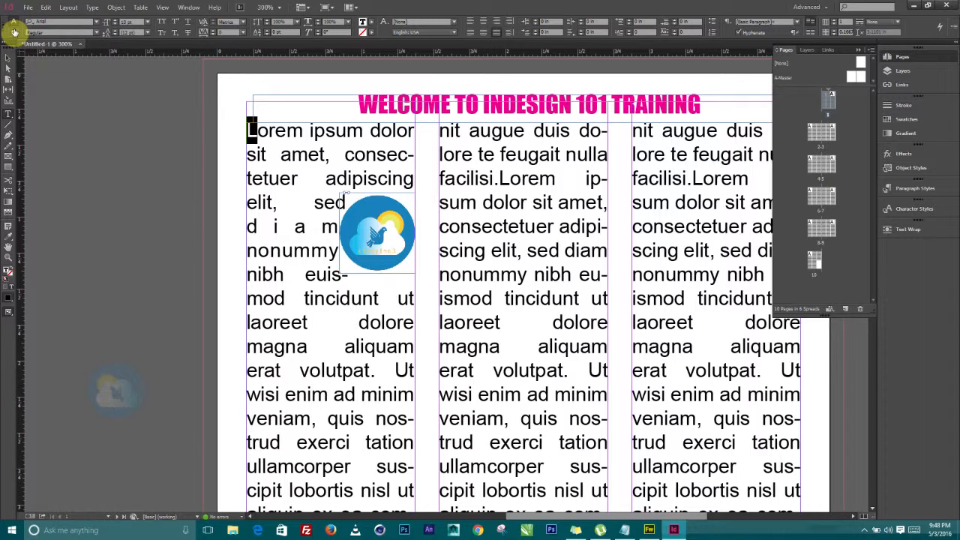
{"action": "left_click", "coordinate": [14, 32]}
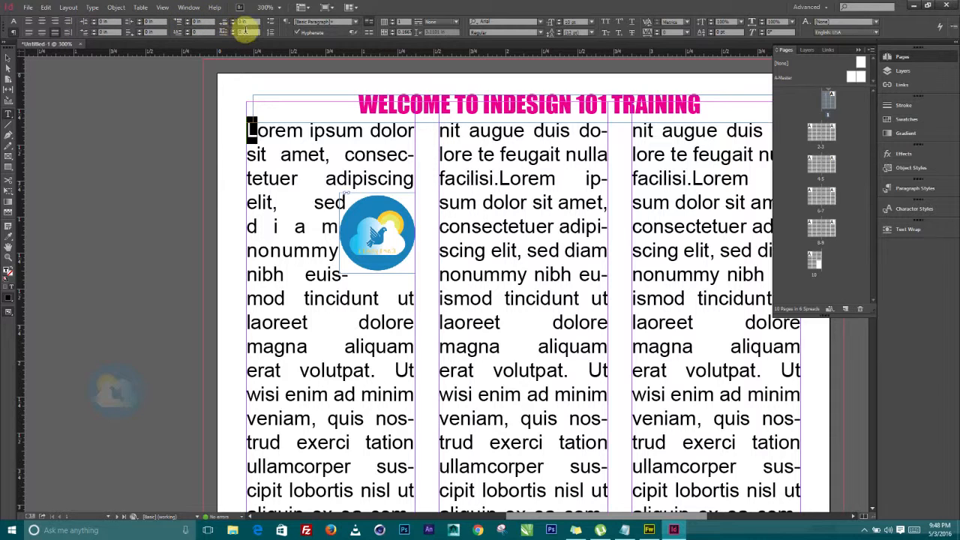
{"action": "left_click", "coordinate": [188, 31]}
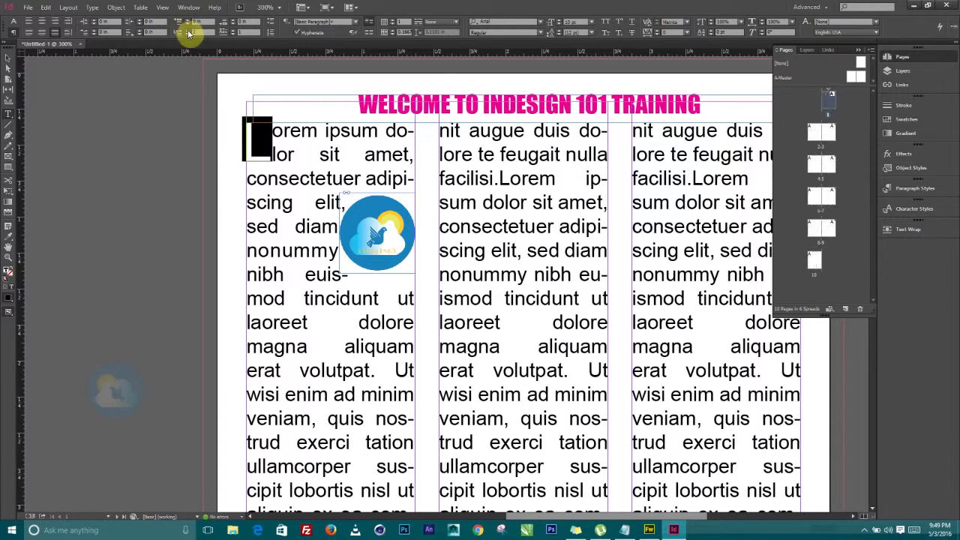
{"action": "left_click", "coordinate": [189, 32]}
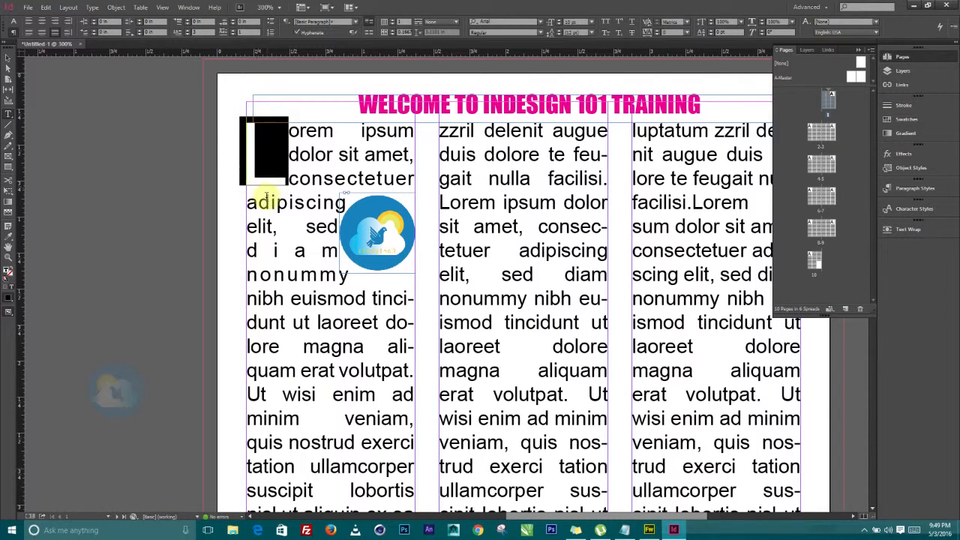
Step: Try extending the drop cap to more than one character, and return it to a single character
{"action": "left_click", "coordinate": [233, 31]}
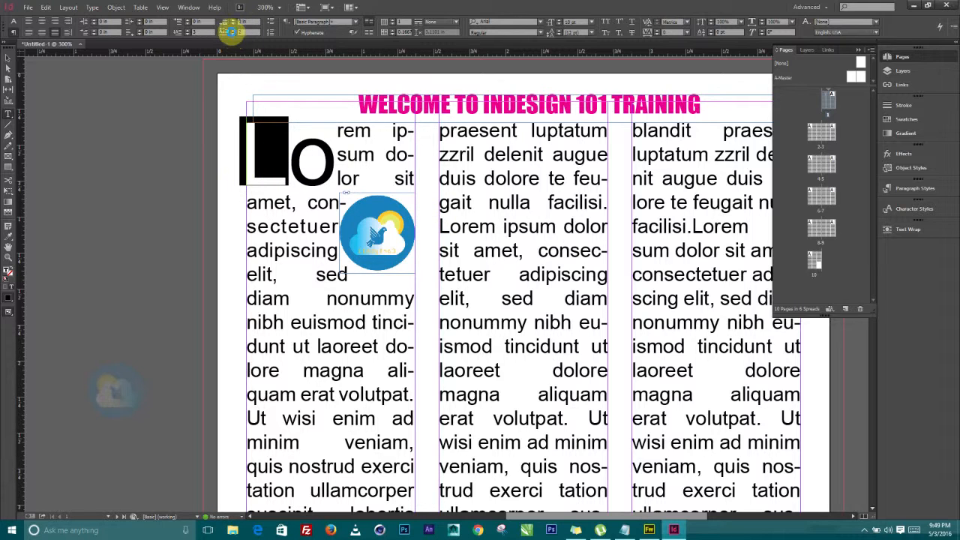
{"action": "left_click", "coordinate": [233, 31]}
{"action": "left_click", "coordinate": [233, 32]}
{"action": "left_click", "coordinate": [233, 33]}
{"action": "left_click", "coordinate": [233, 33]}
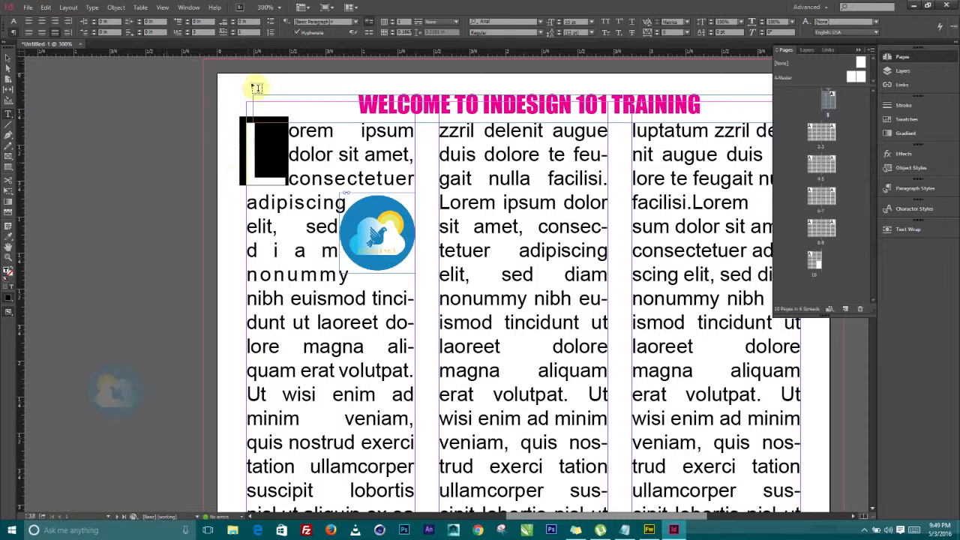
Step: Fill the drop cap "L" with the magenta swatch C=0 M=100 Y=0 K=0, deselect it, and collapse the Pages panel
{"action": "left_click", "coordinate": [13, 21]}
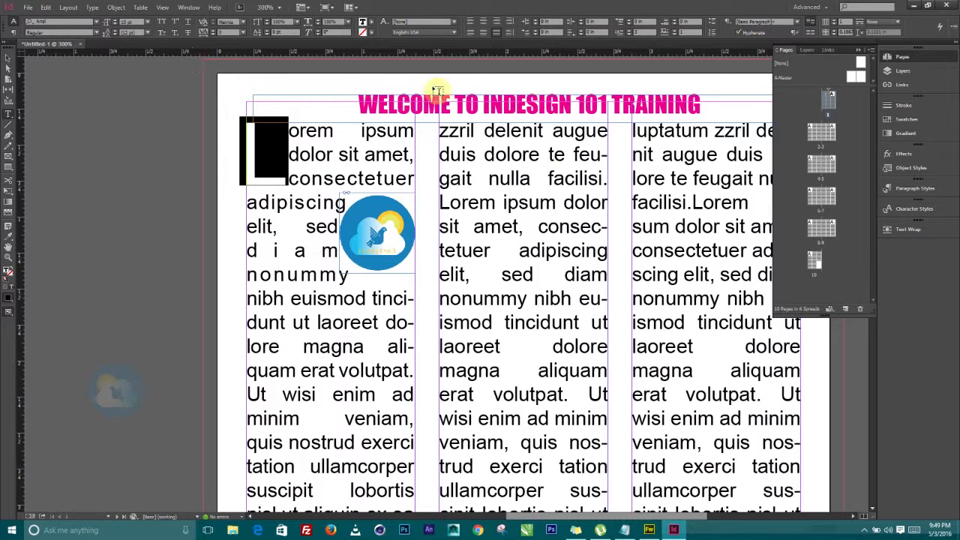
{"action": "left_click", "coordinate": [367, 25]}
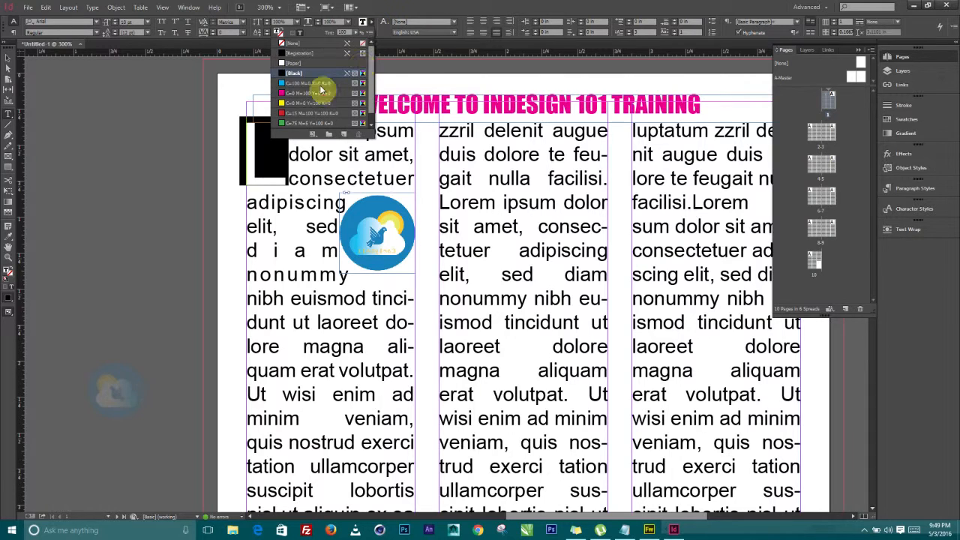
{"action": "left_click", "coordinate": [283, 93]}
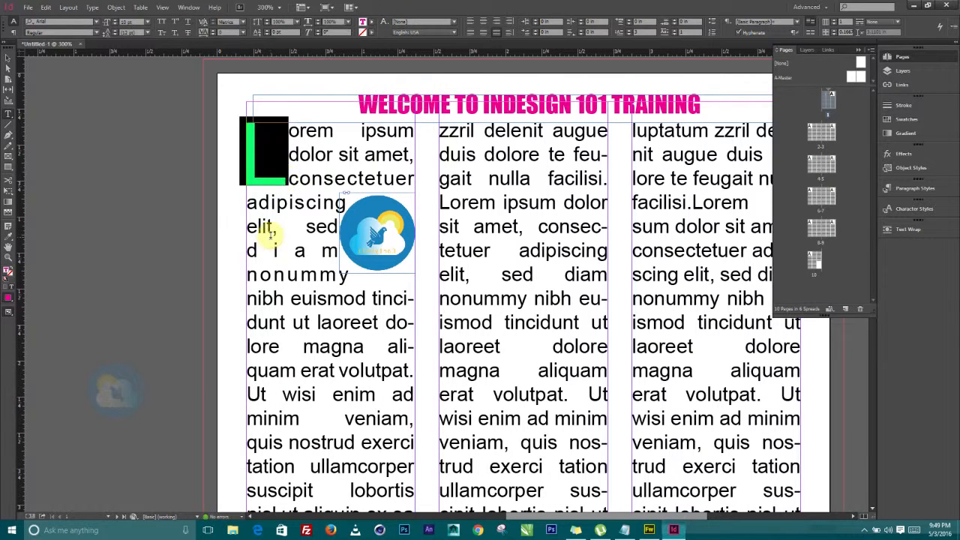
{"action": "left_click", "coordinate": [6, 60]}
{"action": "left_click", "coordinate": [191, 228]}
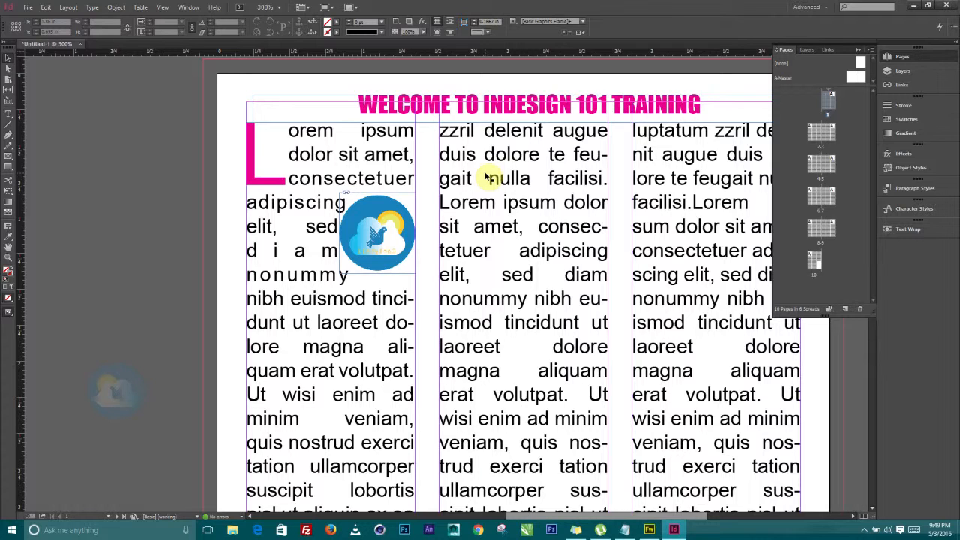
{"action": "left_click", "coordinate": [859, 49]}
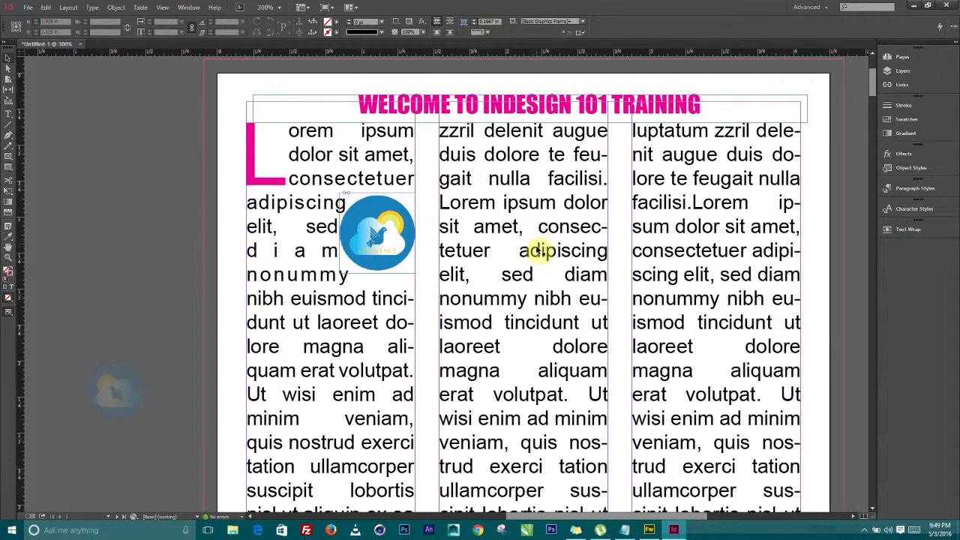